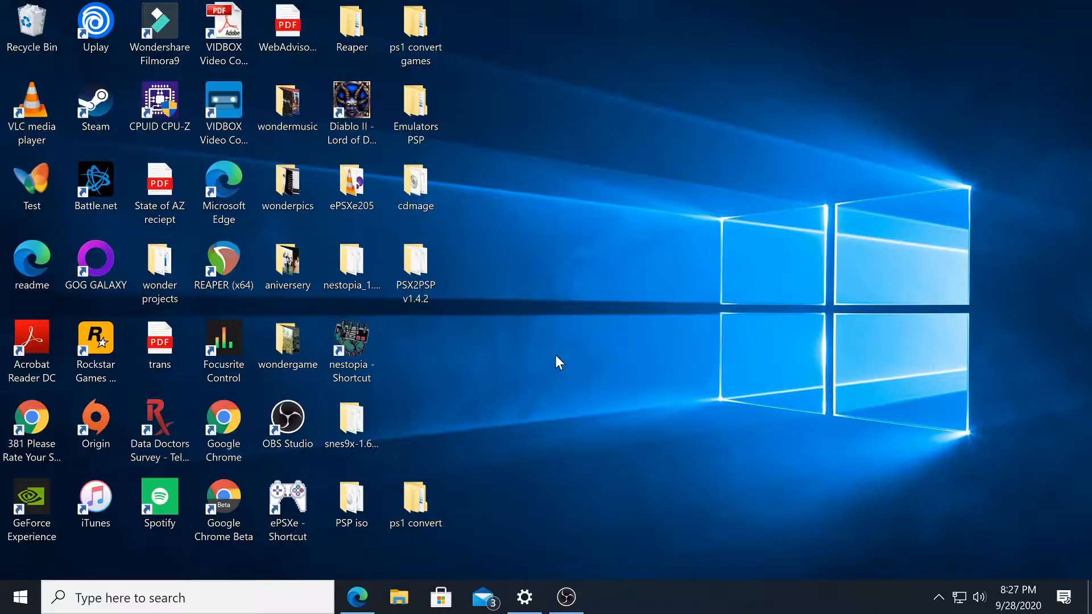
Download CDmage 1.02.1 Beta 5 from its Emuparadise page in Edge, close that page and minimize the browser.
mouse_move(364, 594)
click(357, 596)
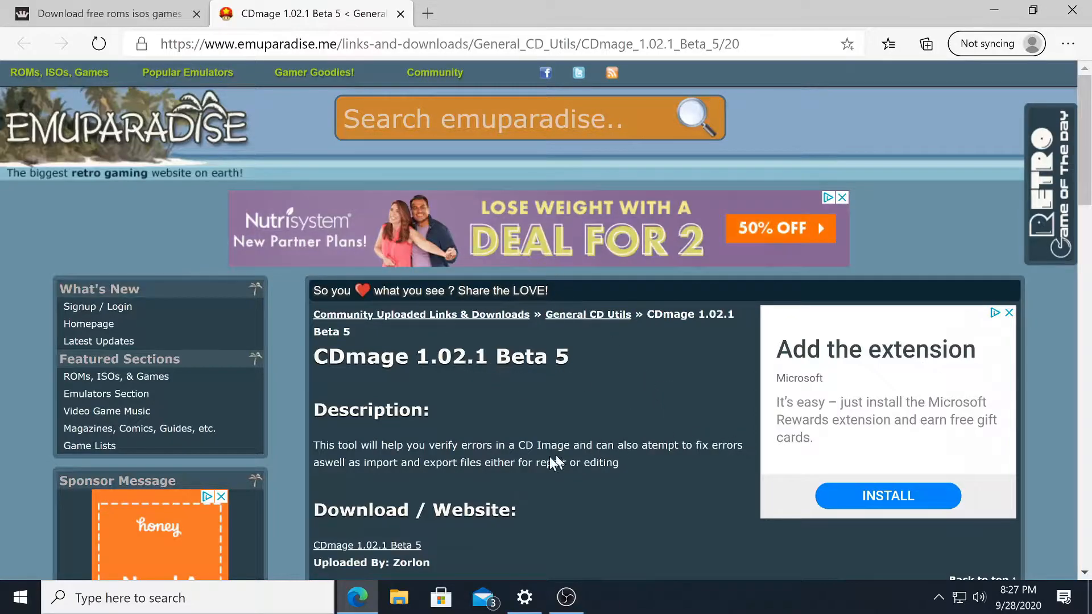
scroll(538, 465, down, 1)
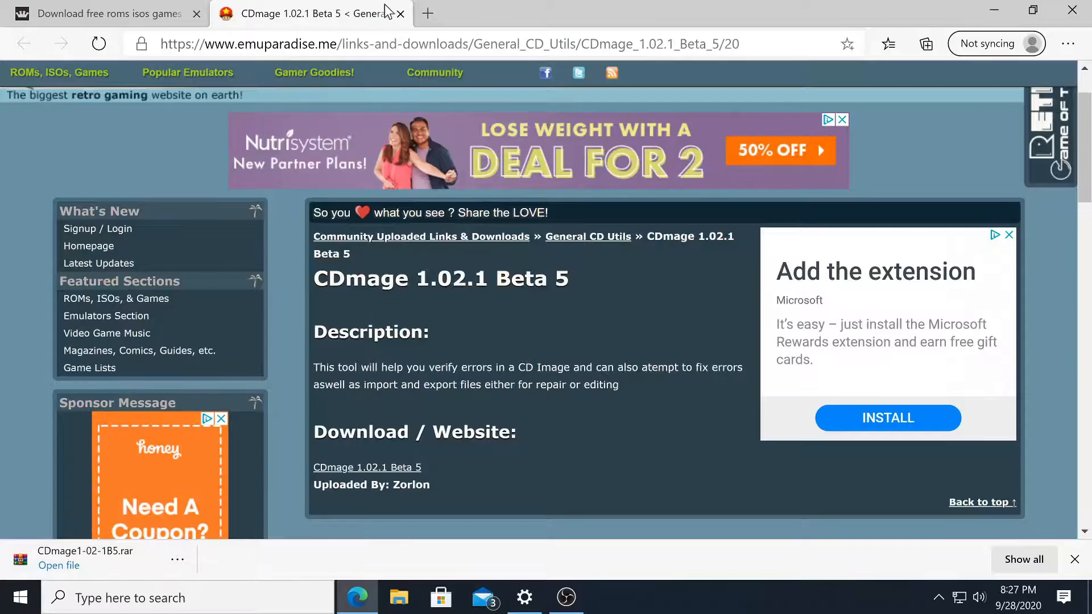
click(400, 13)
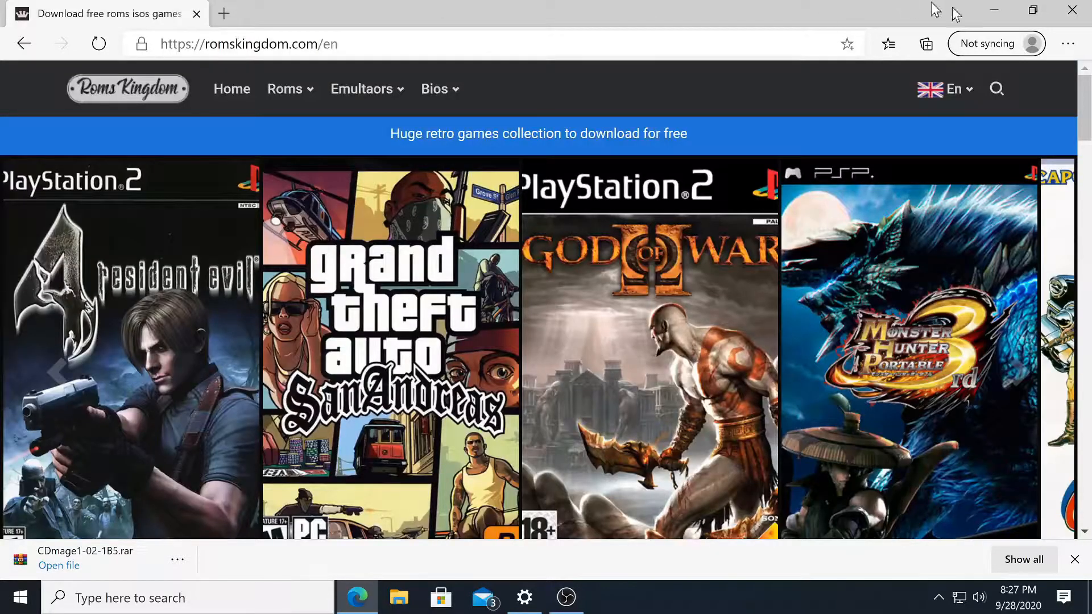
click(993, 12)
Move the CDmage1-02-1B5 archive from Downloads to the desktop and delete the old cdmage folder.
click(400, 606)
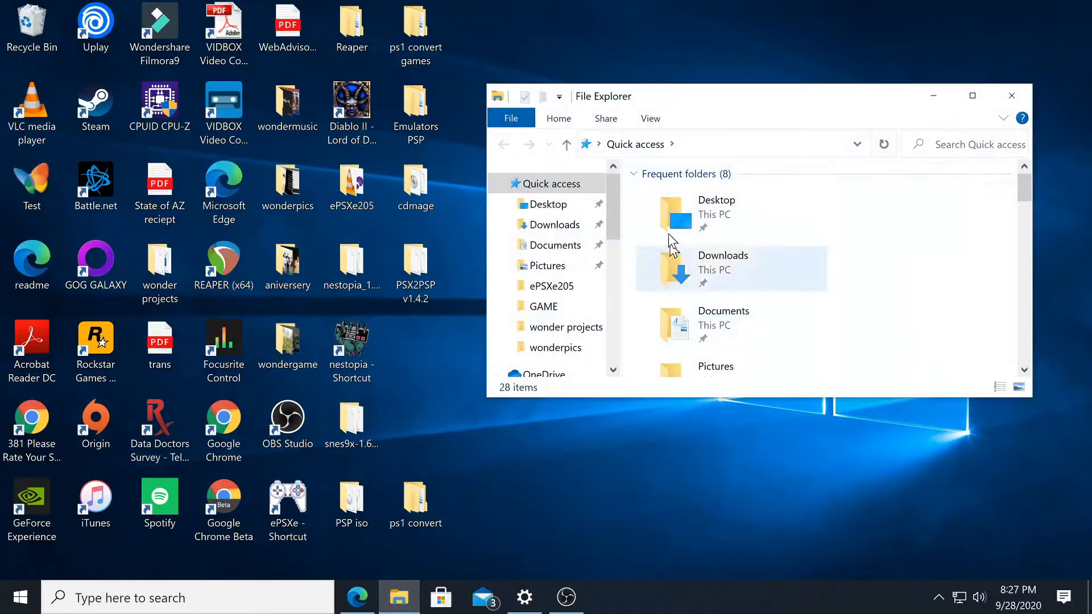
drag(760, 105, 804, 166)
scroll(591, 380, down, 1)
scroll(595, 378, down, 5)
scroll(597, 377, up, 5)
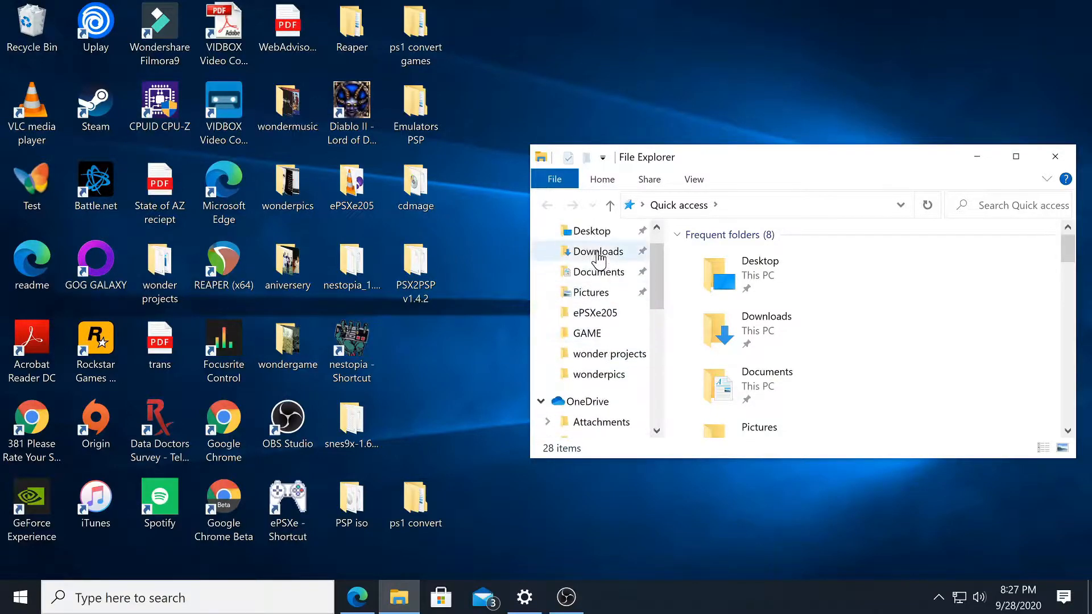
click(597, 254)
drag(749, 281, 751, 80)
drag(805, 175, 776, 319)
drag(416, 183, 33, 22)
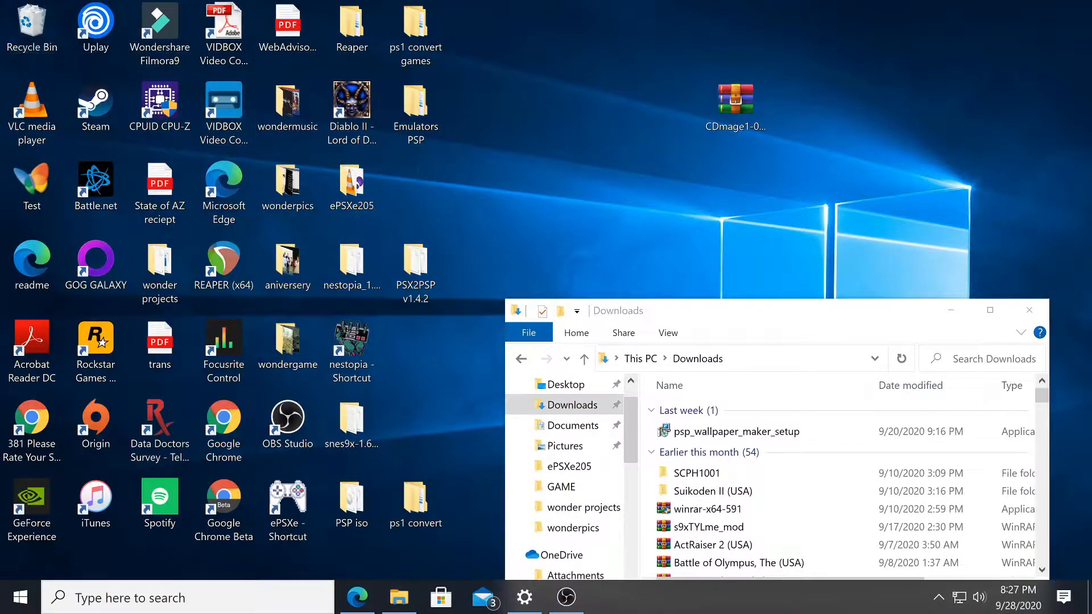
click(1030, 310)
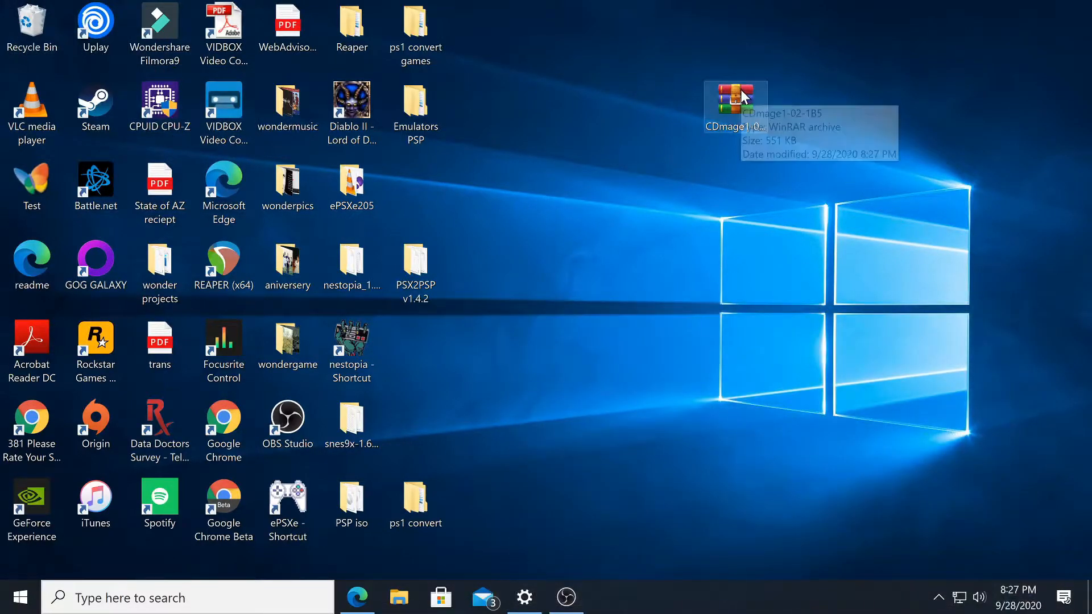
Extract the CDmage1-02-1B5 archive directly onto the desktop and delete the archive.
right_click(742, 97)
click(796, 159)
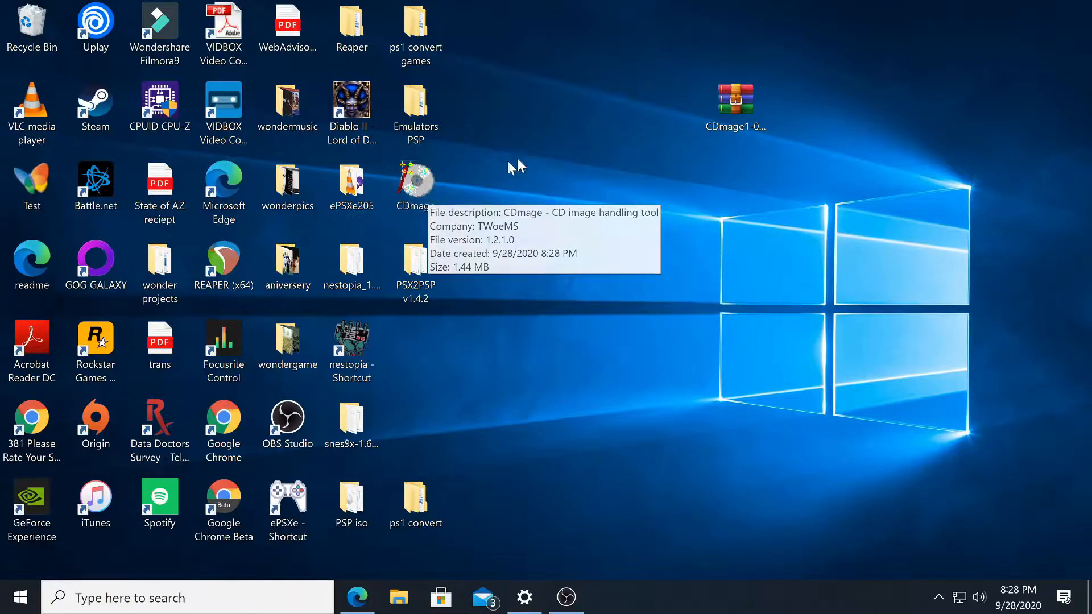
drag(733, 107, 33, 34)
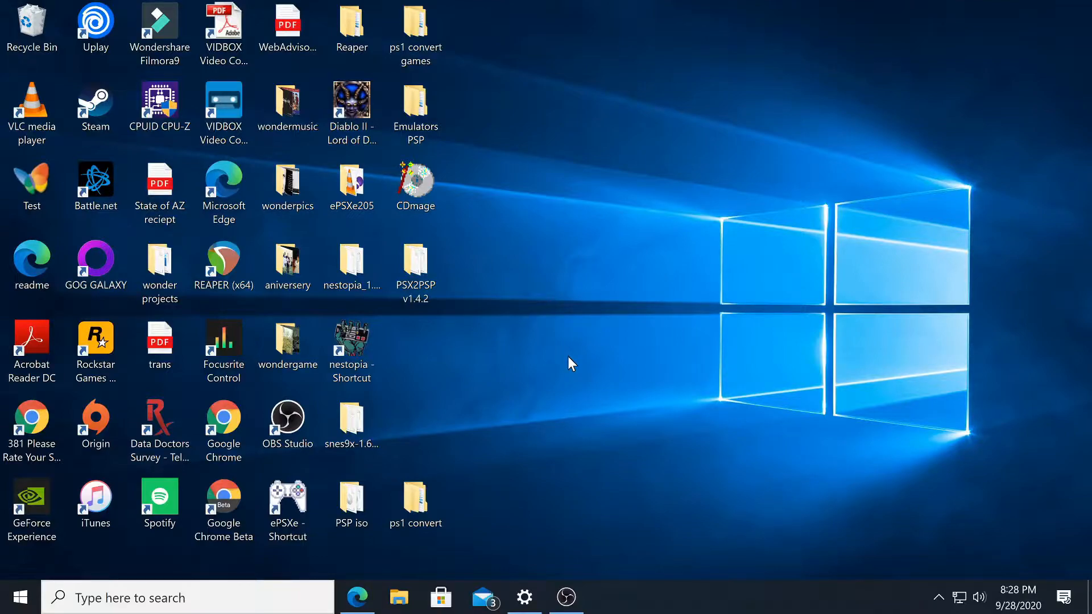
Switch to Edge and open the PlayStation (PSX/PS1) isos page from the full ROM list on Roms Kingdom.
click(357, 597)
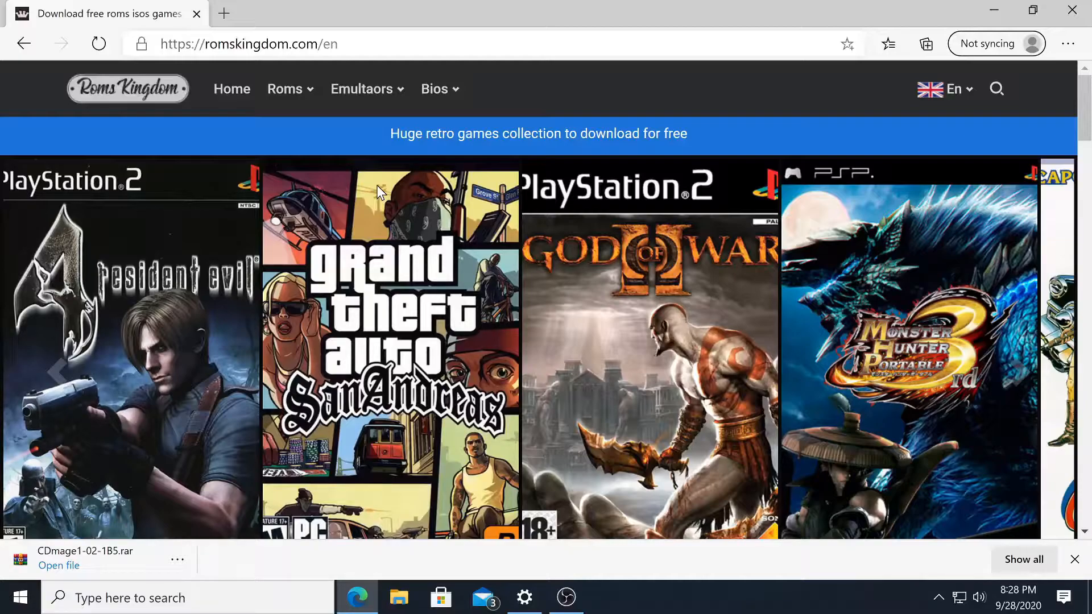
mouse_move(291, 99)
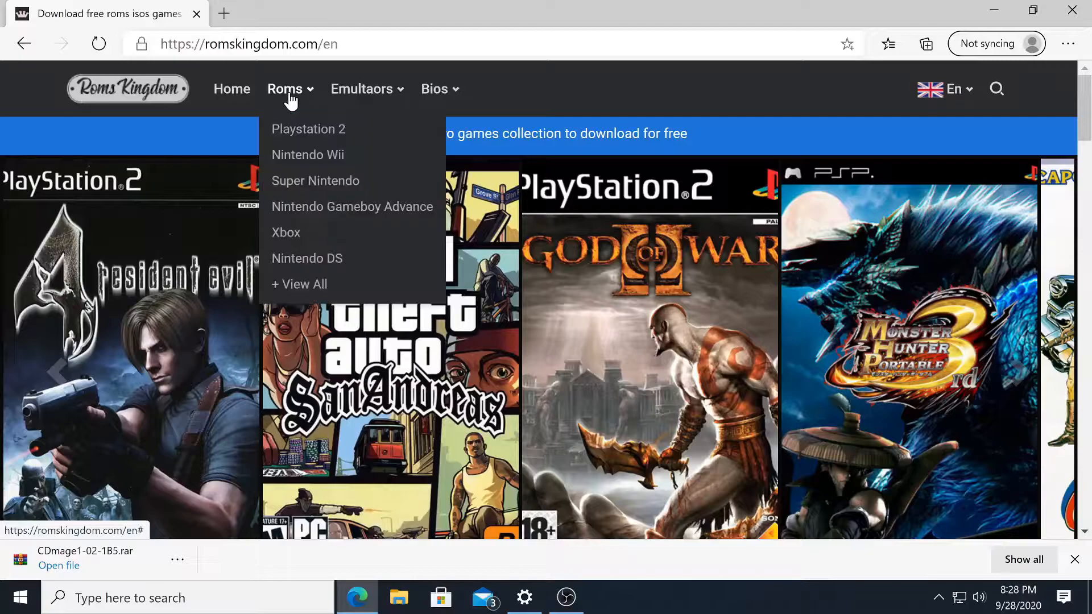
click(321, 284)
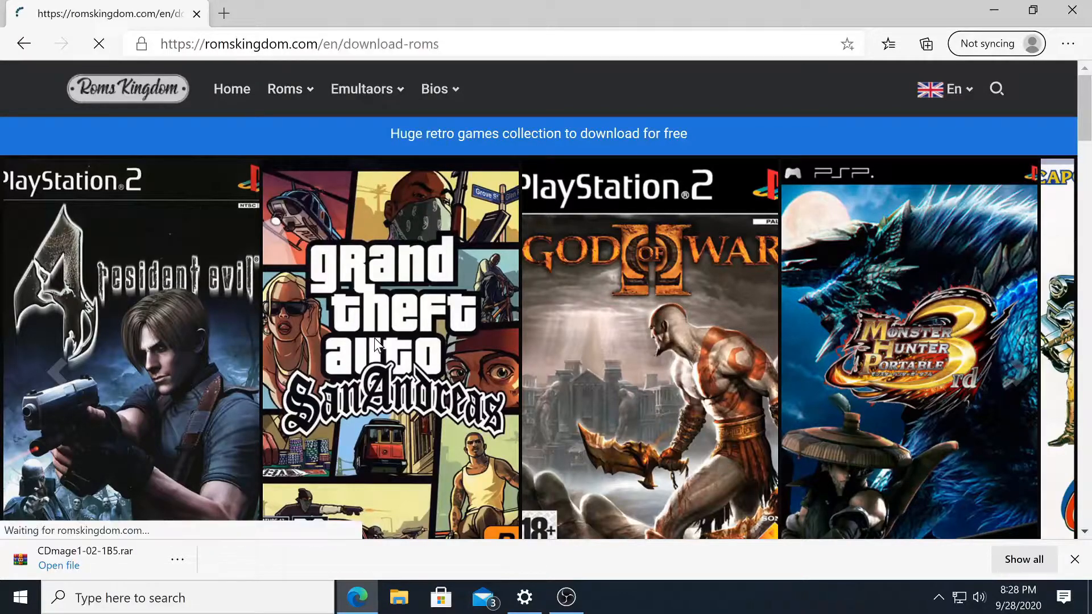
scroll(374, 343, down, 10)
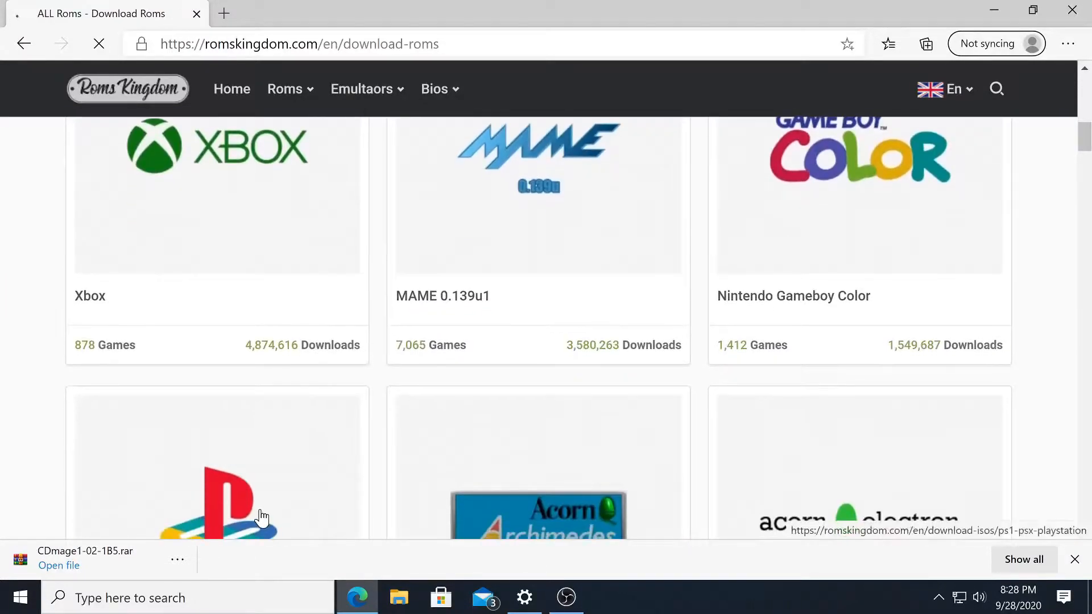
click(261, 518)
Search the PlayStation isos for "thousand arms".
click(321, 362)
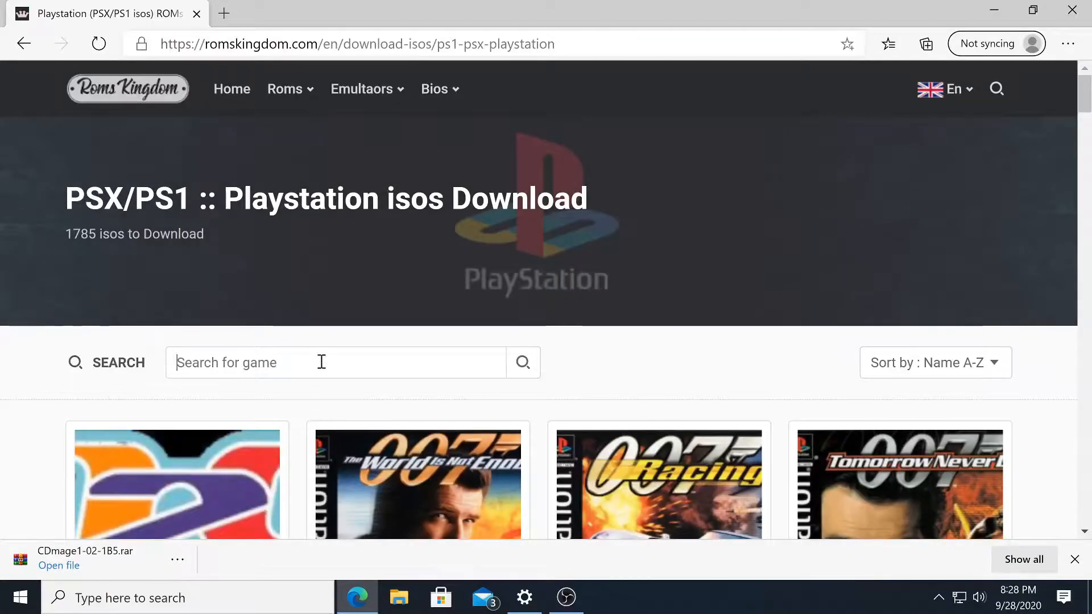
text(thous)
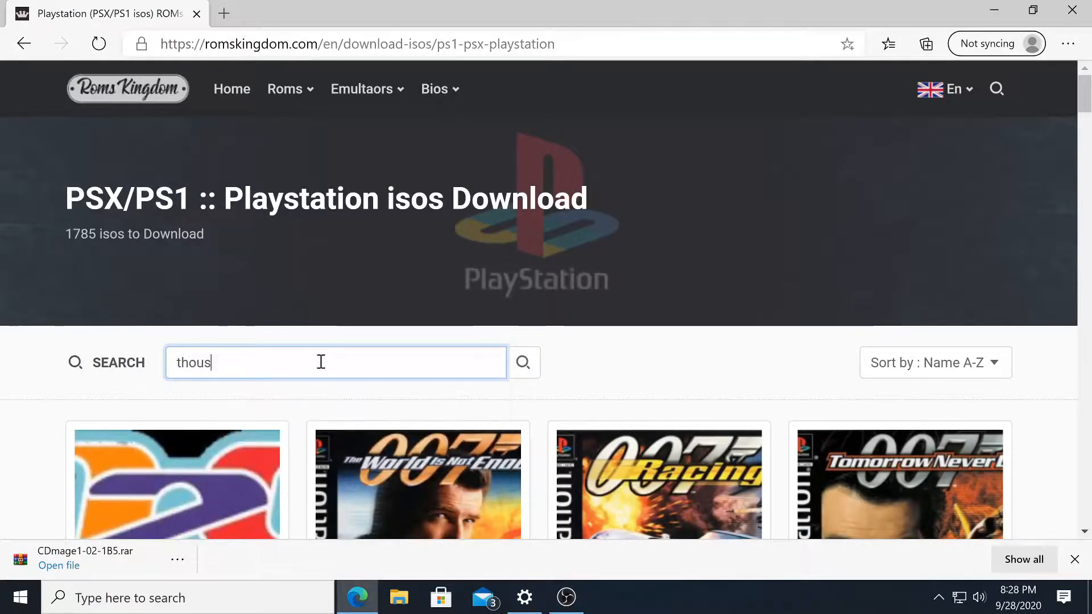
text(and arm)
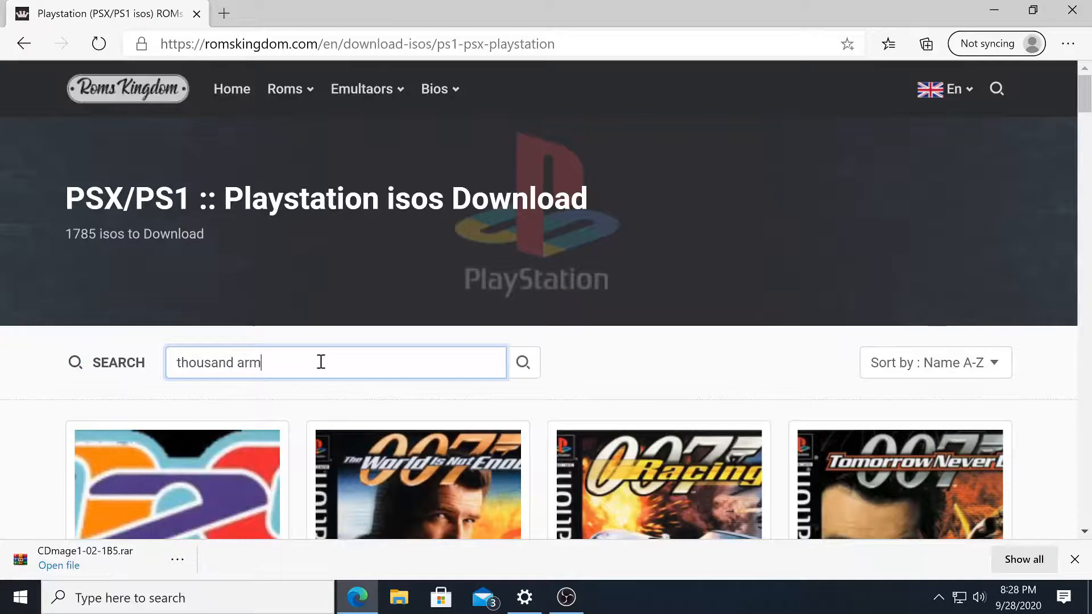
text(s)
key(Return)
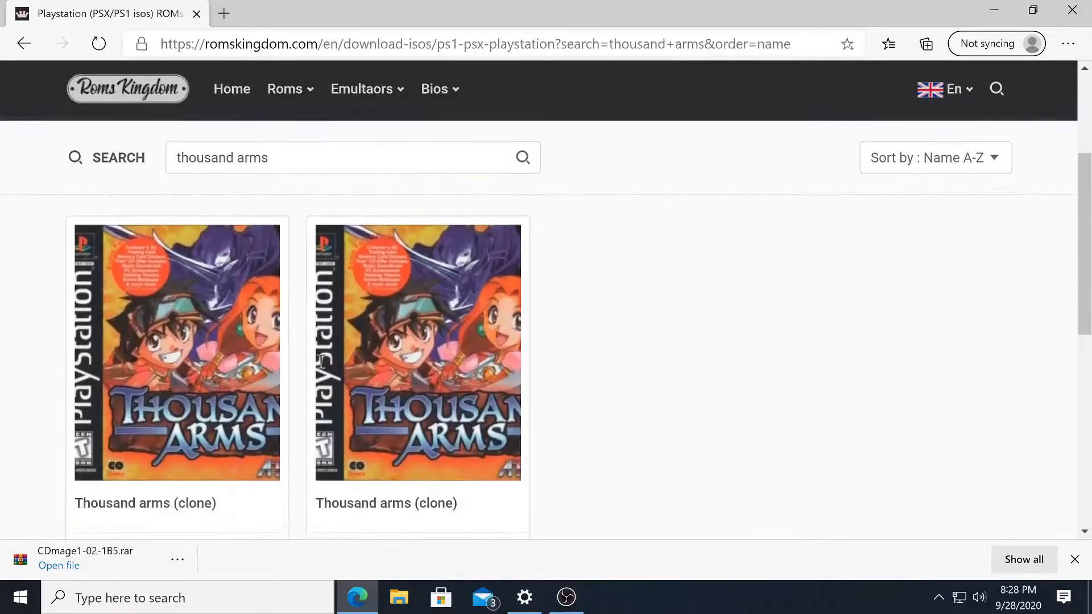
Download Thousand Arms (USA) (Disc 1).7z from the first search result's page.
scroll(321, 360, down, 1)
click(190, 294)
scroll(489, 380, down, 2)
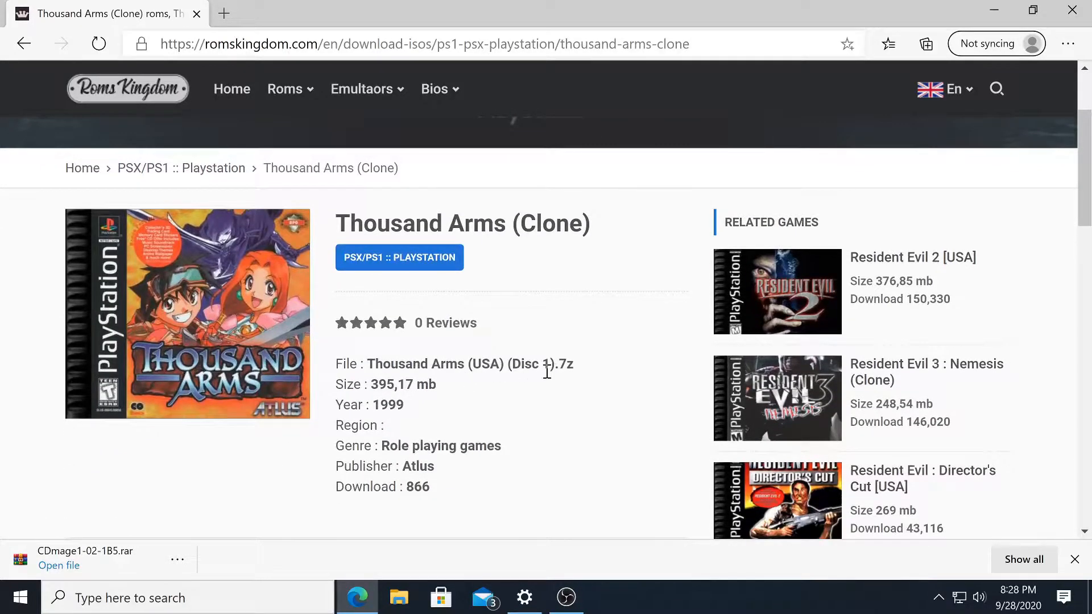
scroll(501, 387, down, 3)
click(217, 437)
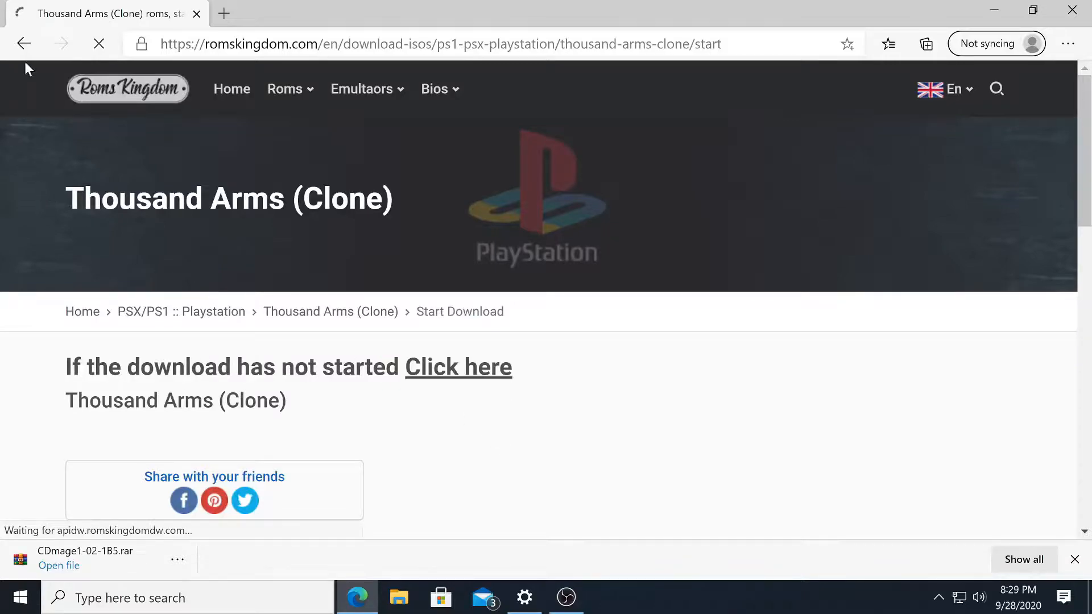
Return to the search results, download Thousand Arms (USA) (Disc 2).7z from the second result, and minimize the browser.
click(22, 46)
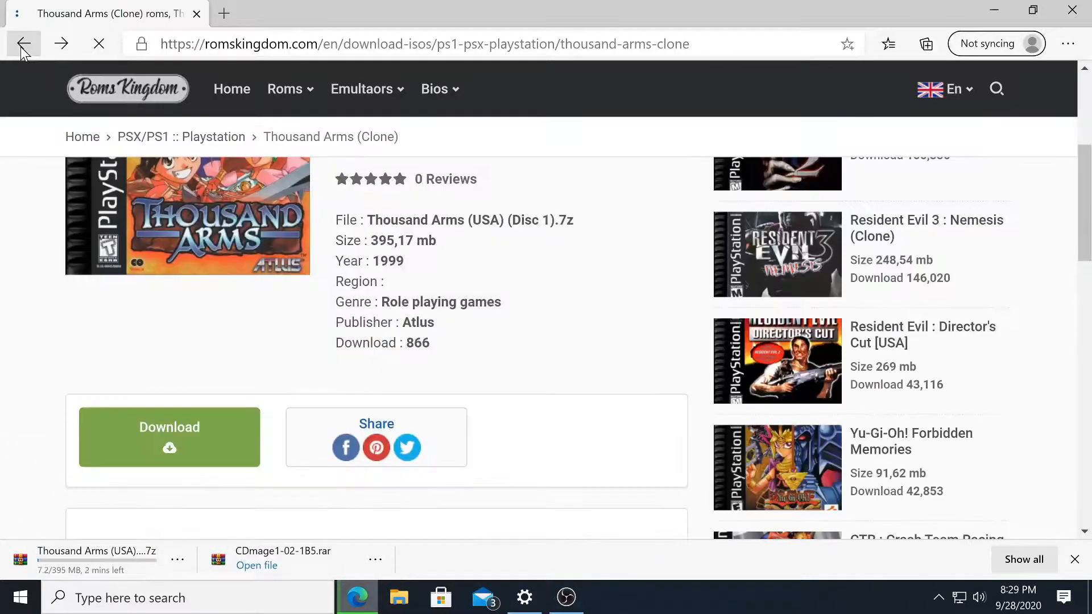
click(23, 46)
click(416, 294)
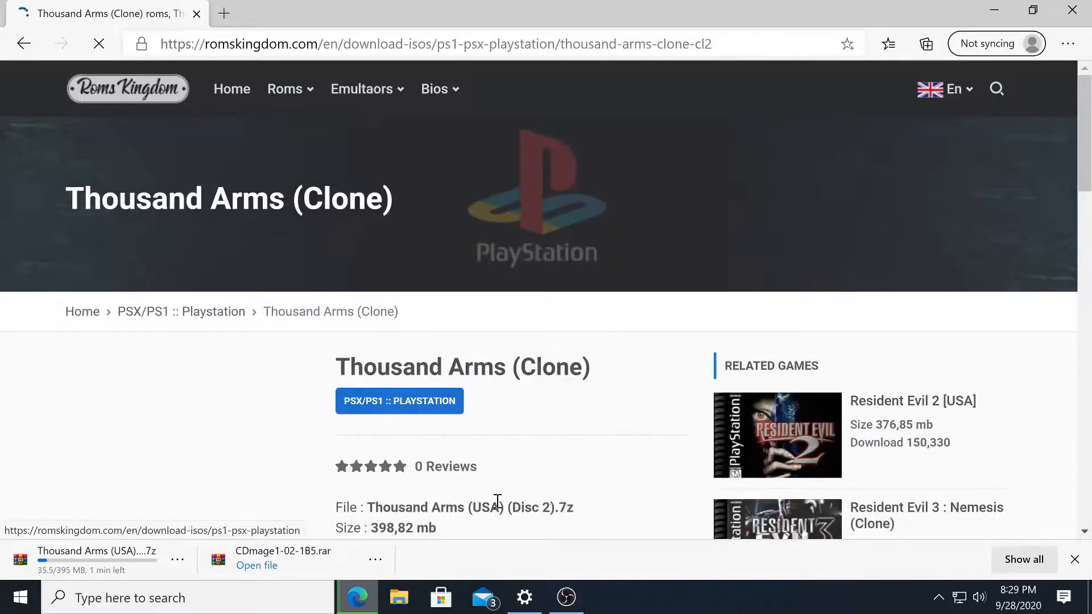
scroll(404, 428, down, 5)
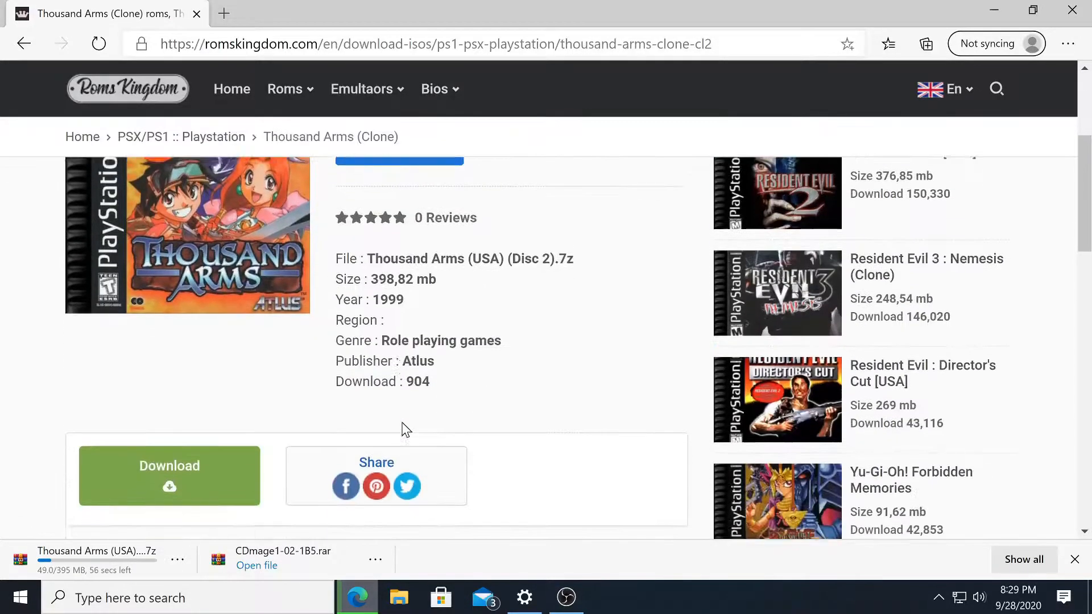
click(170, 441)
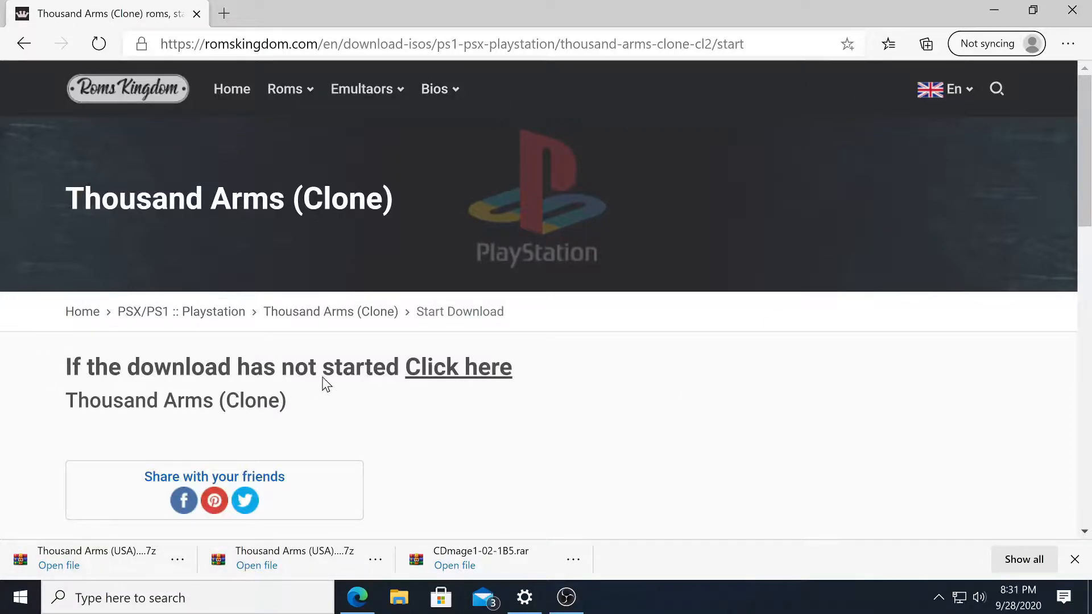
click(993, 11)
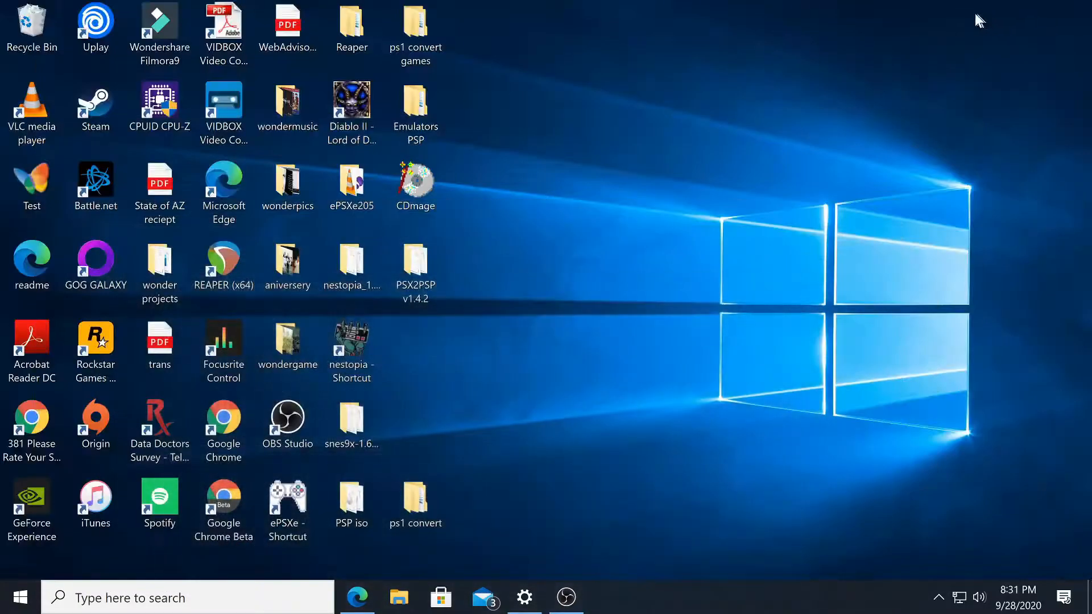
Move both Thousand Arms disc archives from Downloads to the desktop, side by side, and place the ps1 convert folder below PSX2PSP v1.4.2.
click(396, 608)
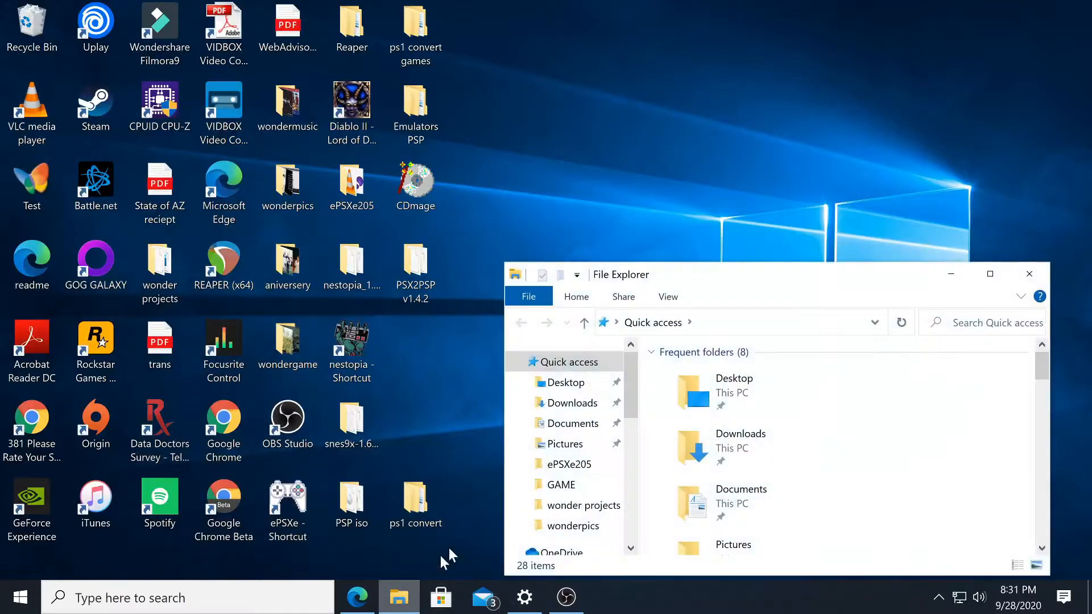
click(569, 403)
drag(734, 395, 683, 199)
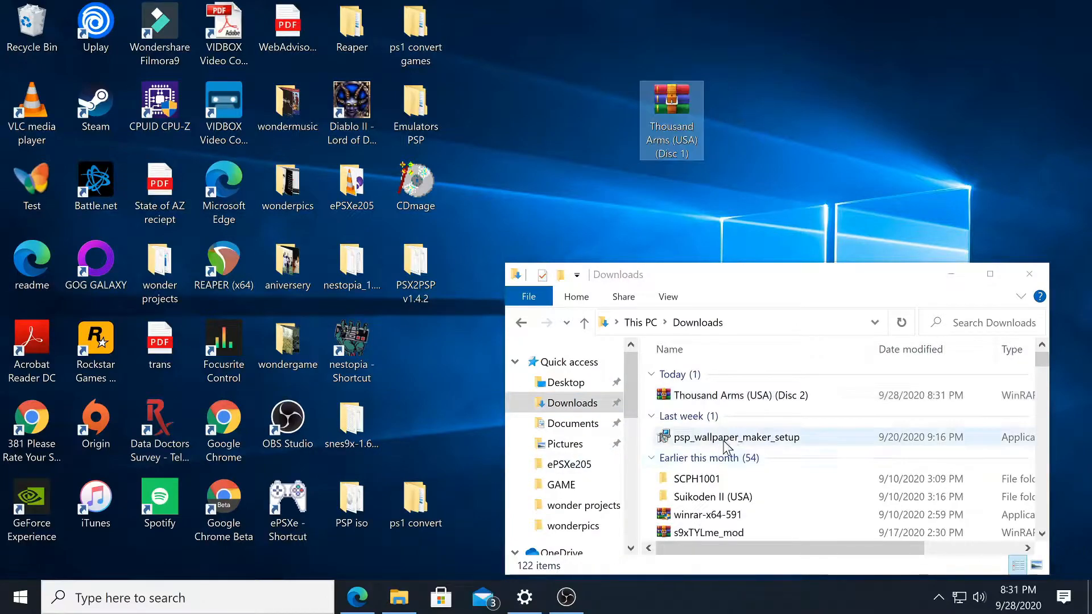
drag(734, 396, 774, 165)
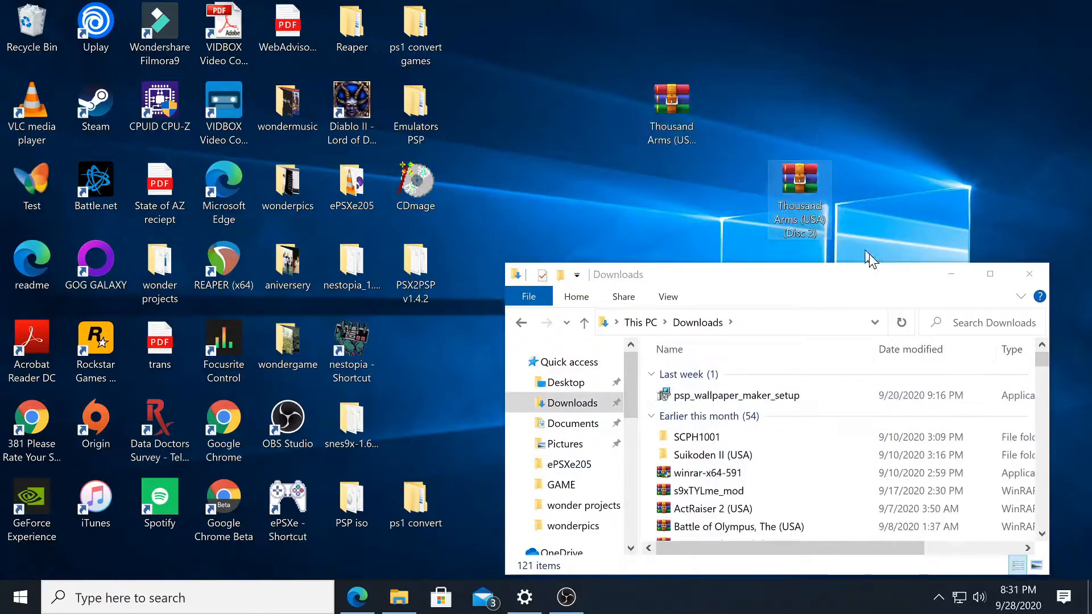
click(1030, 273)
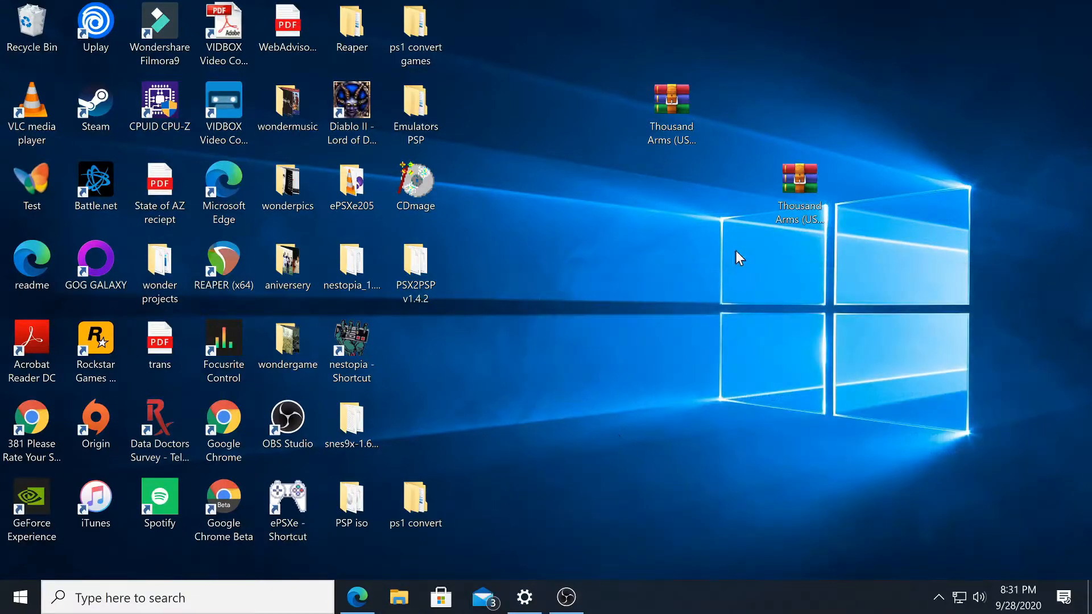
drag(787, 182, 747, 100)
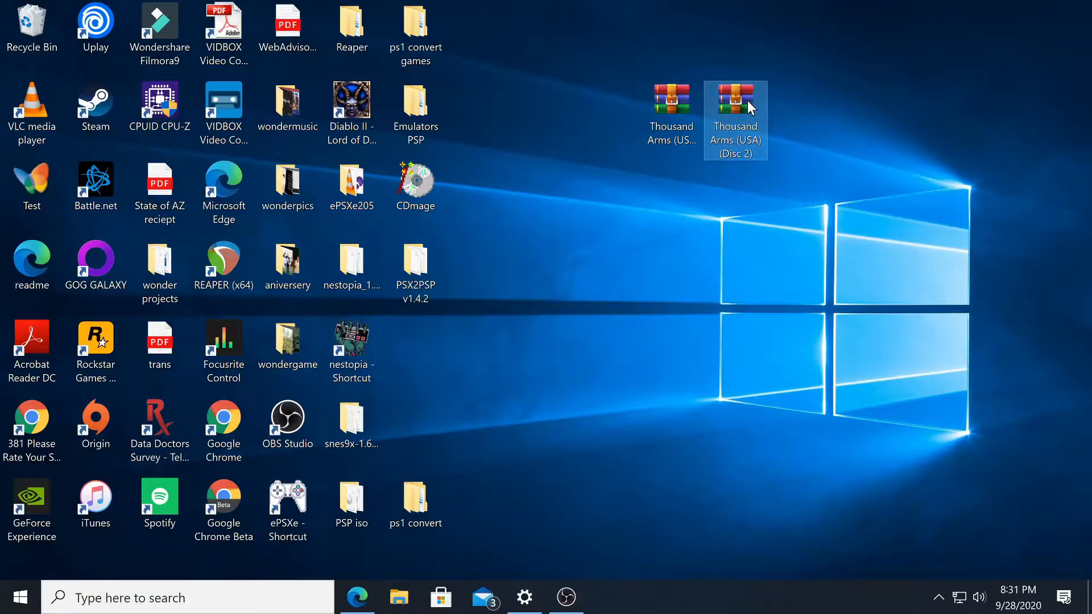
click(415, 501)
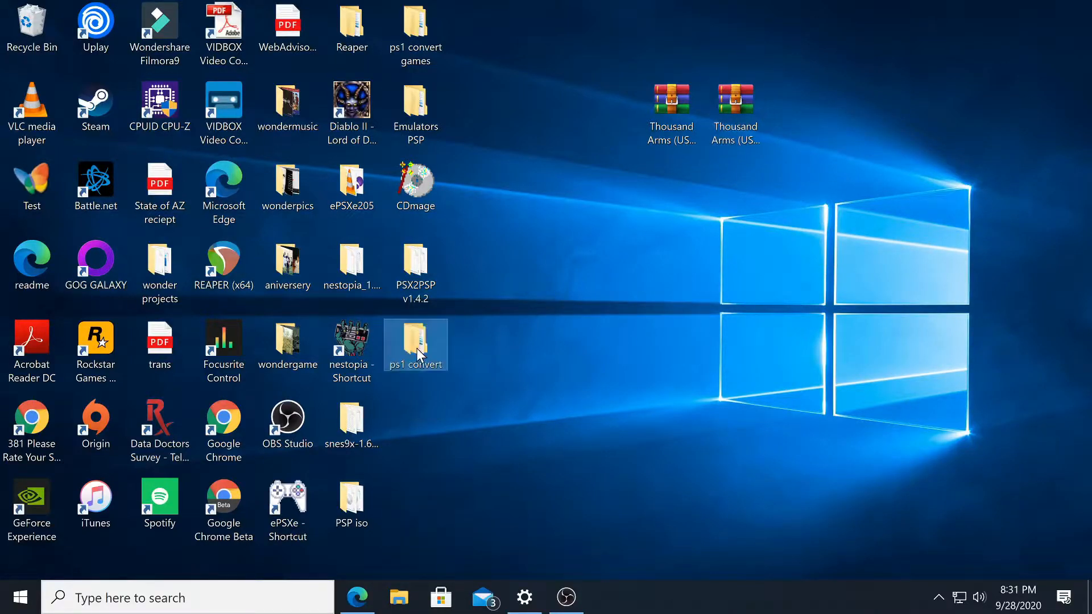
Extract the Thousand Arms (USA) (Disc 1) archive directly onto the desktop and delete the archive.
right_click(664, 106)
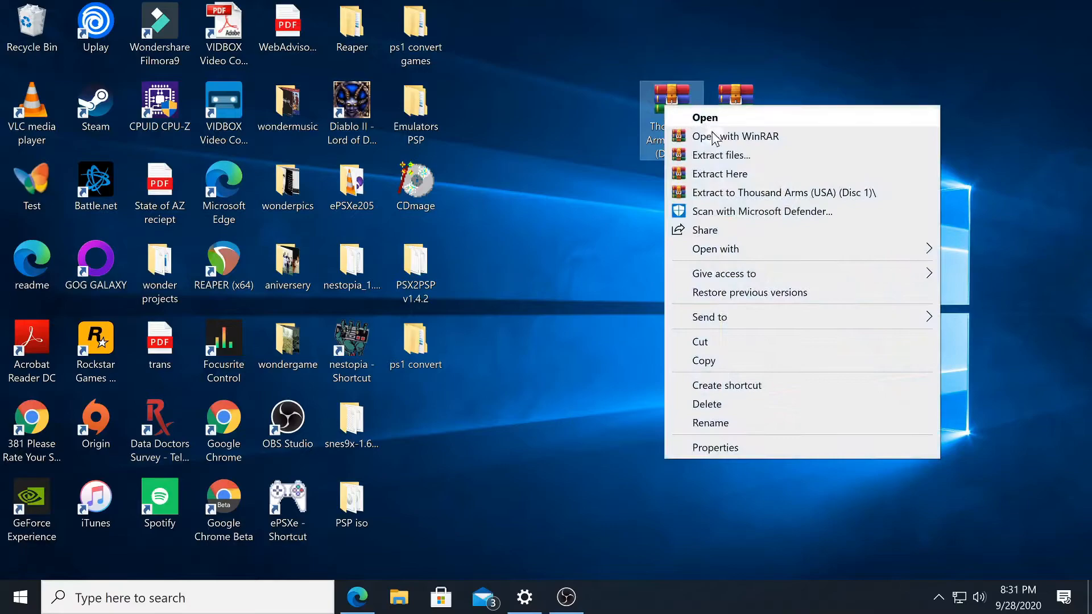
click(727, 173)
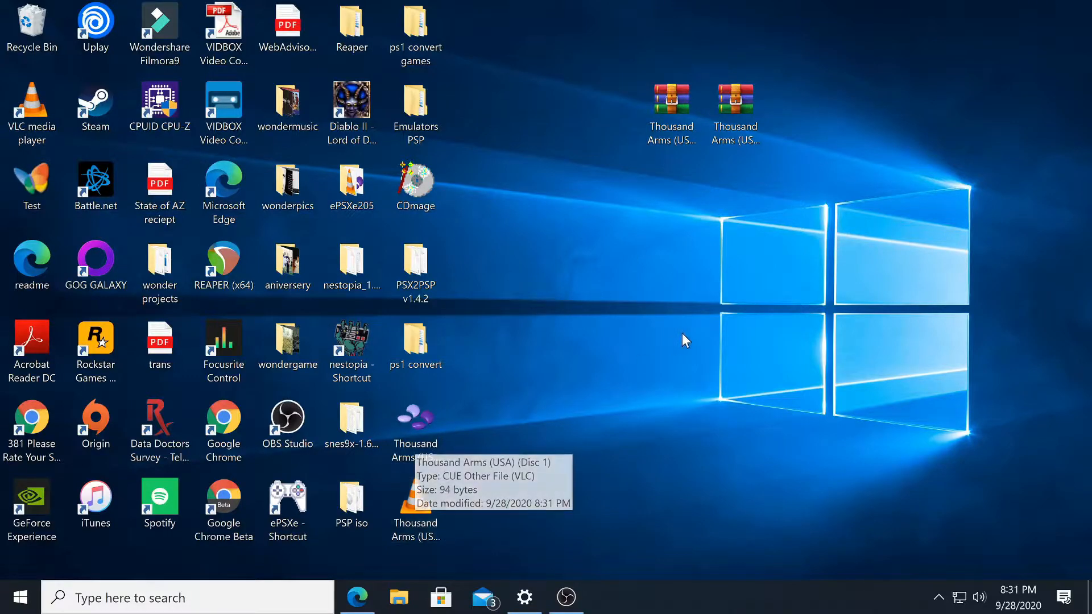
click(673, 106)
drag(673, 99, 32, 26)
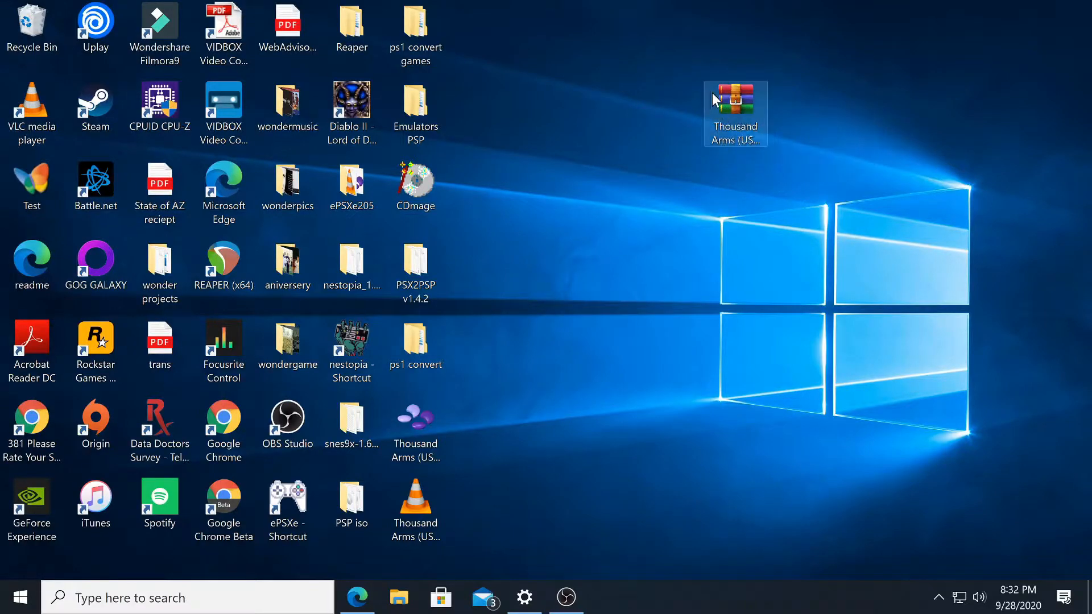
Extract the Thousand Arms (USA) (Disc 2) archive directly onto the desktop.
right_click(738, 102)
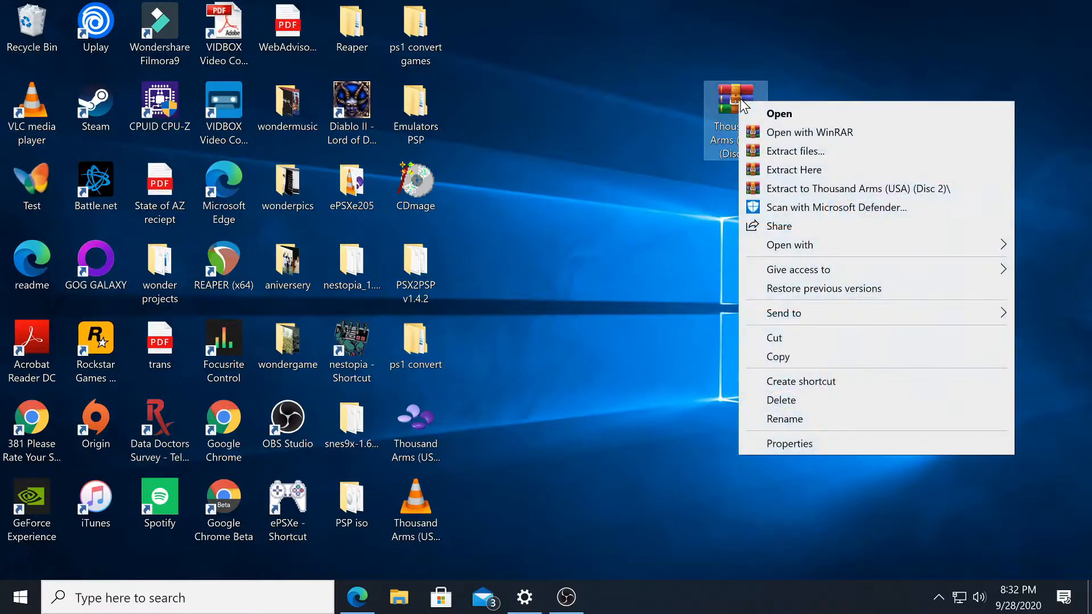
click(795, 171)
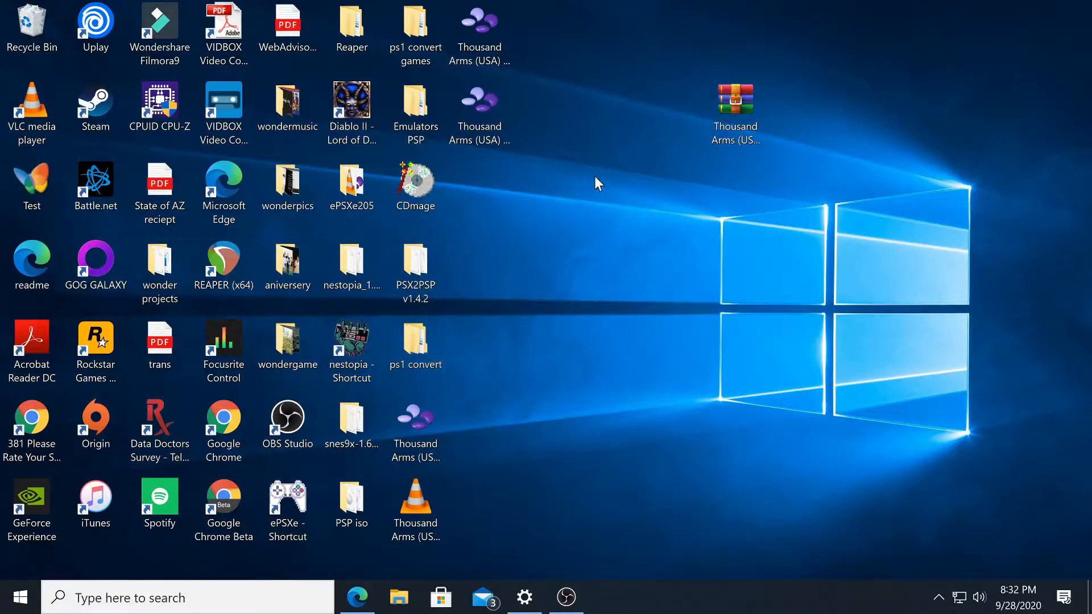
Check the contents of the Thousand Arms (USA) (Disc 2) archive, close it, and delete the archive from the desktop.
double_click(735, 103)
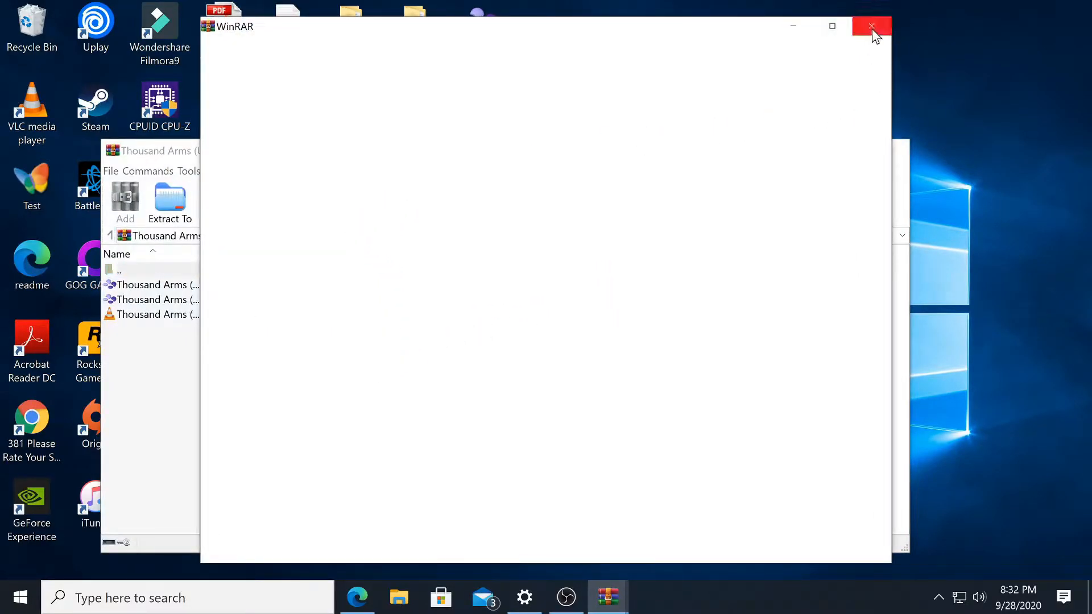
click(870, 27)
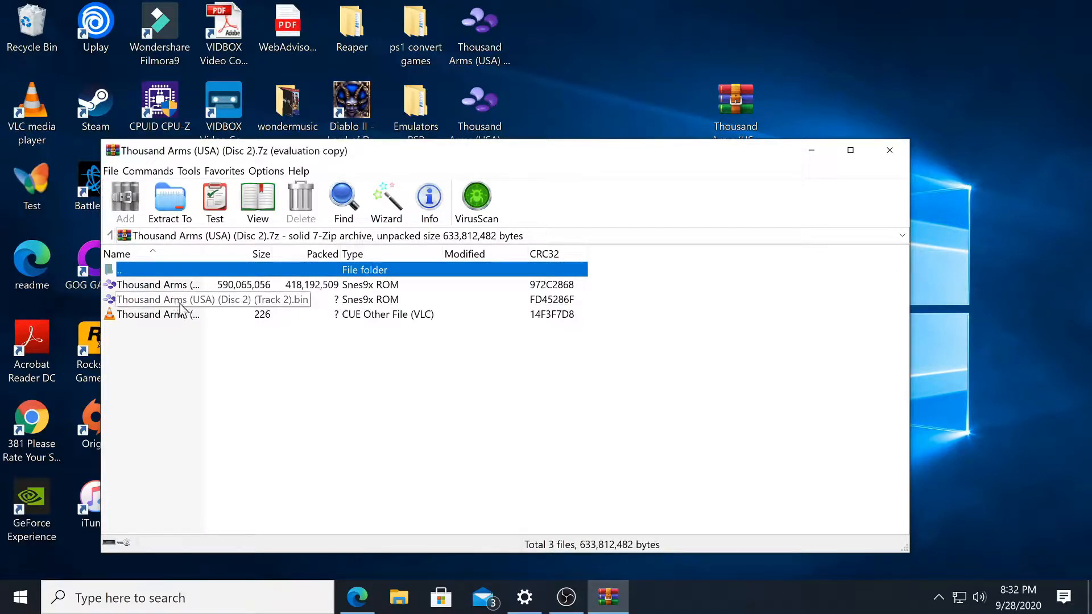
click(889, 151)
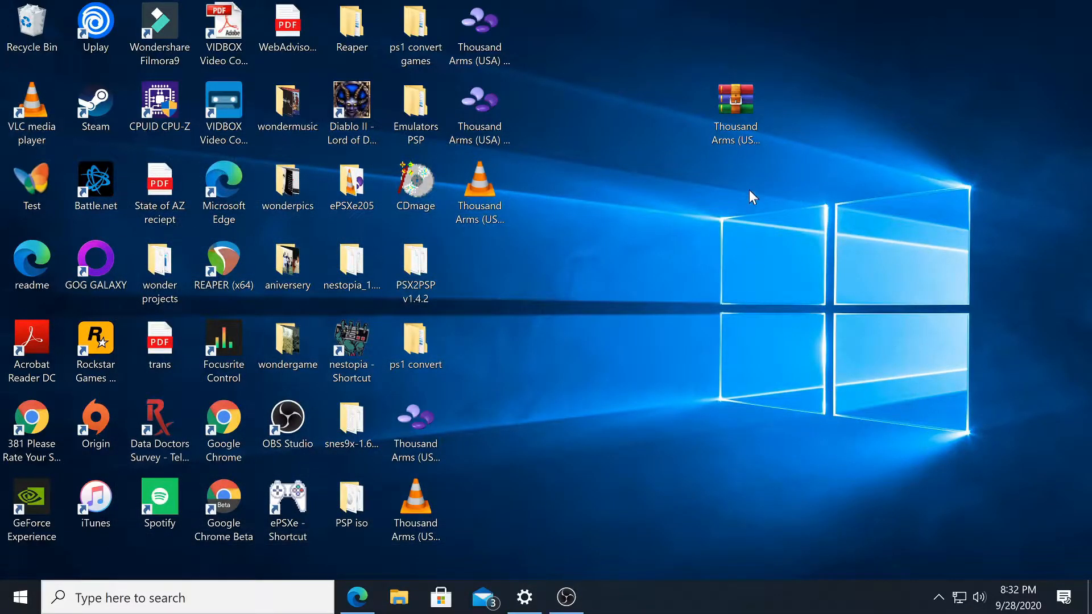
double_click(732, 101)
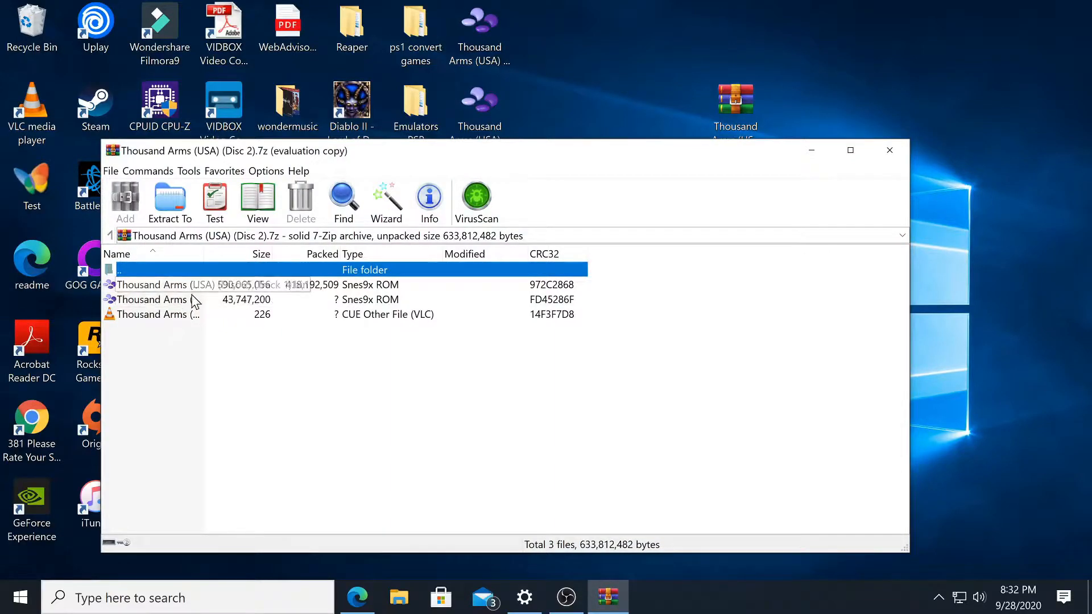
click(891, 151)
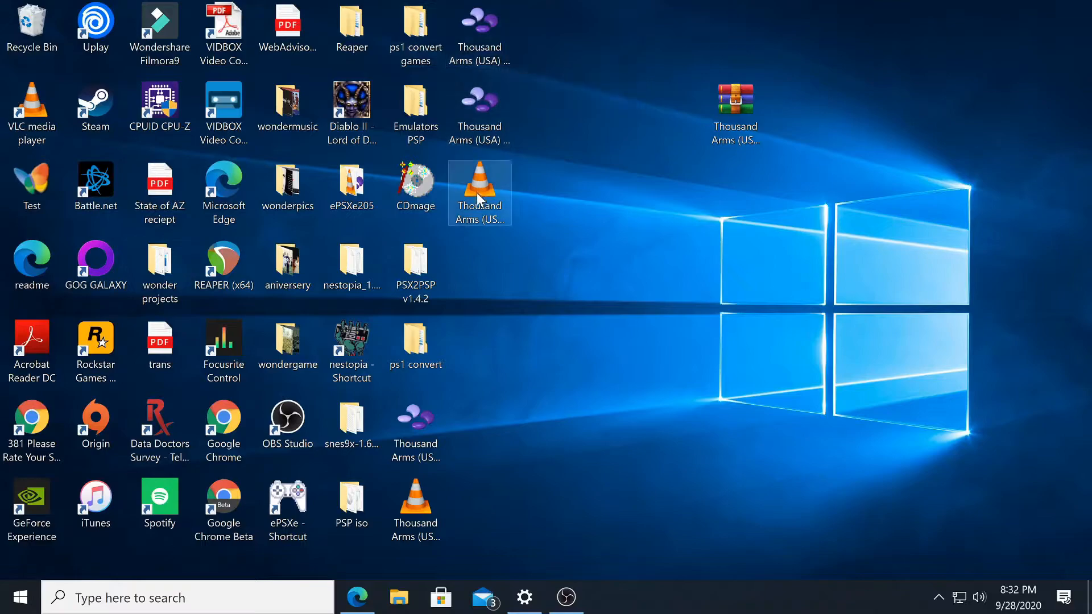
drag(742, 104, 40, 20)
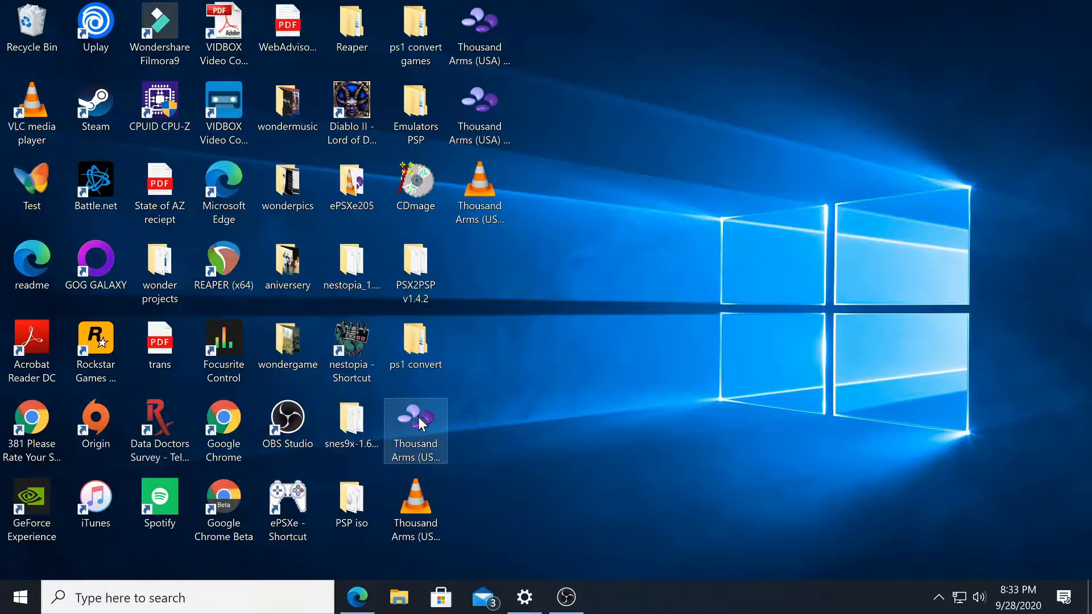
Launch CDmage from the desktop and move its window clear of the desktop icons.
mouse_move(418, 417)
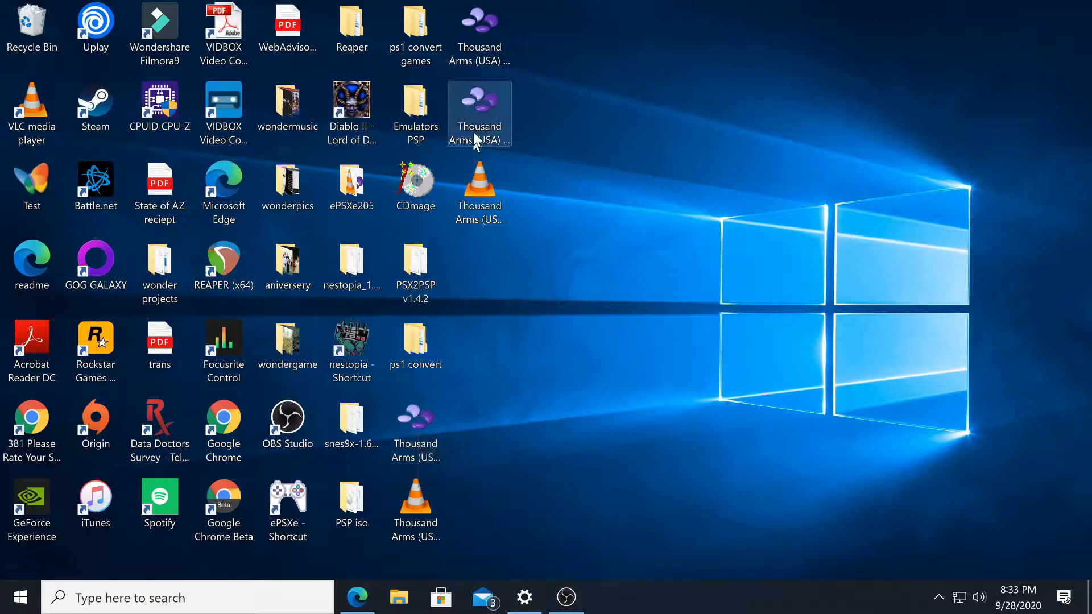
mouse_move(488, 119)
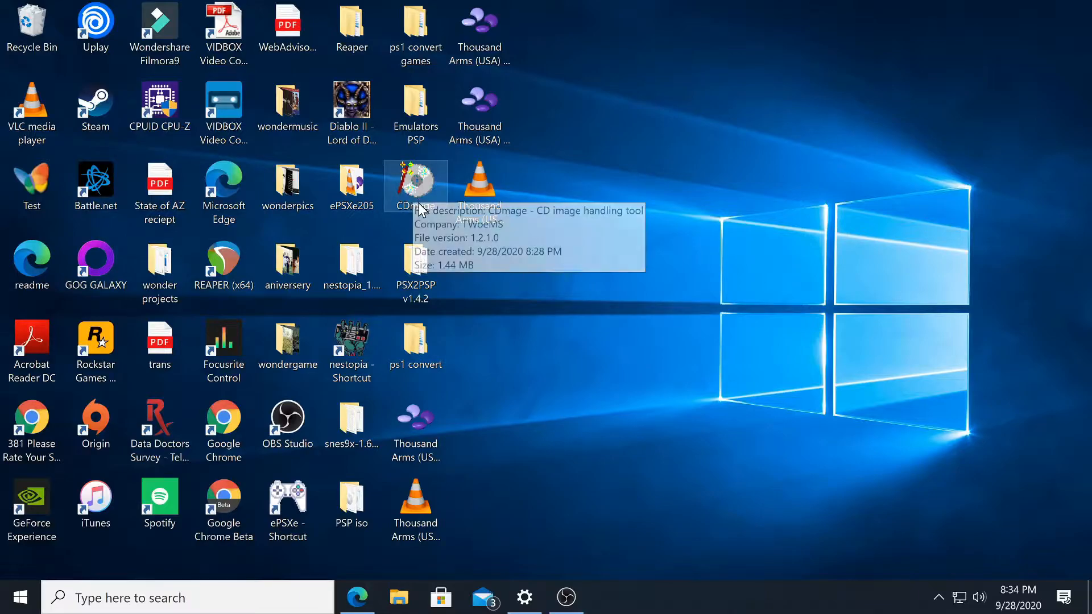
double_click(418, 186)
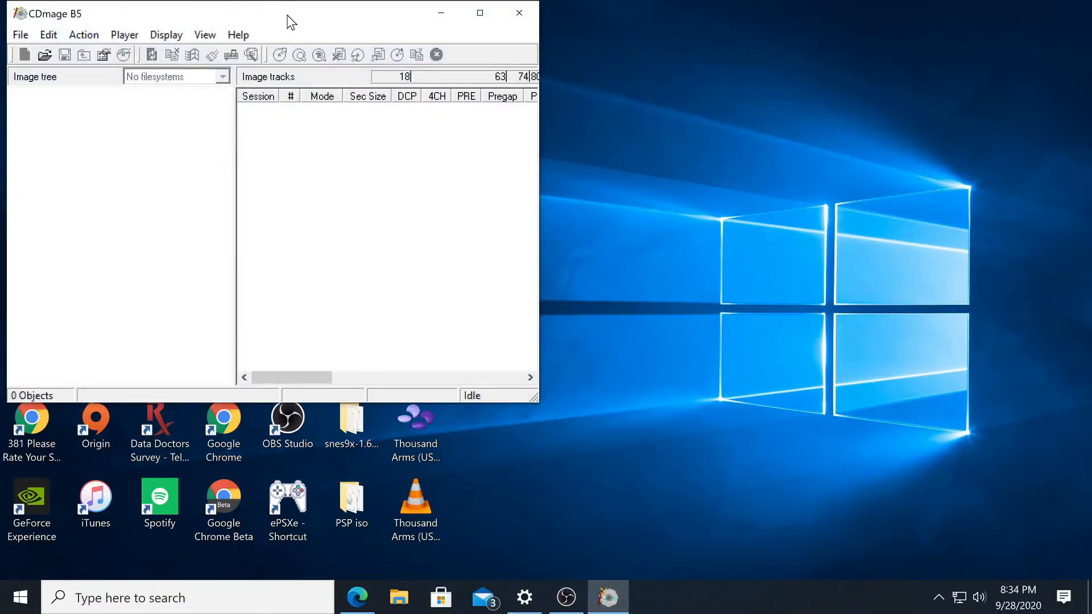
drag(291, 22, 838, 36)
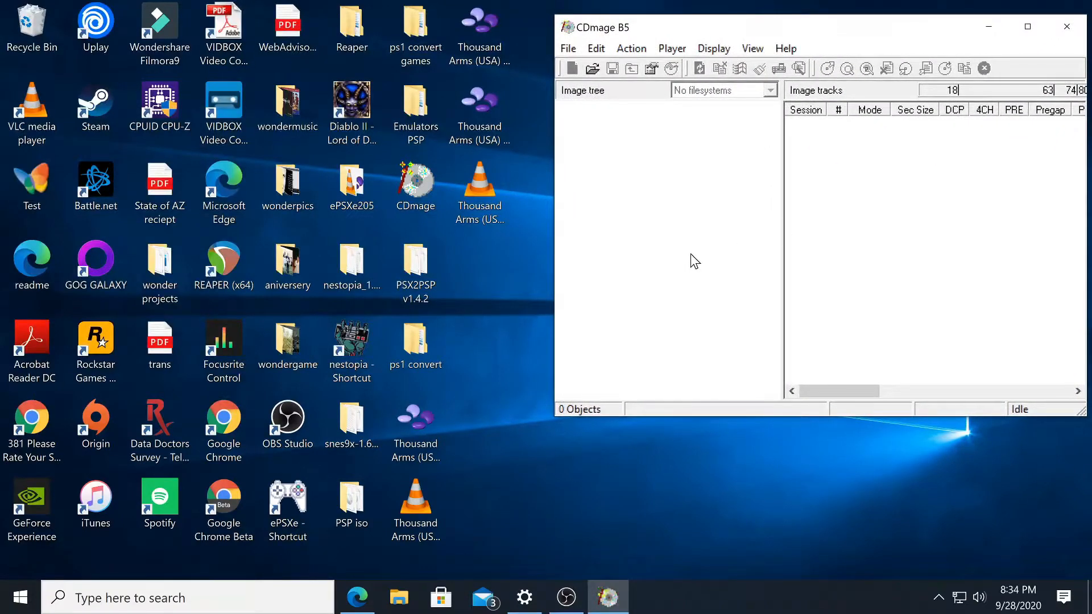
Open the Thousand Arms (USA) (Disc 2) CUE file from the desktop as the CD image.
click(592, 69)
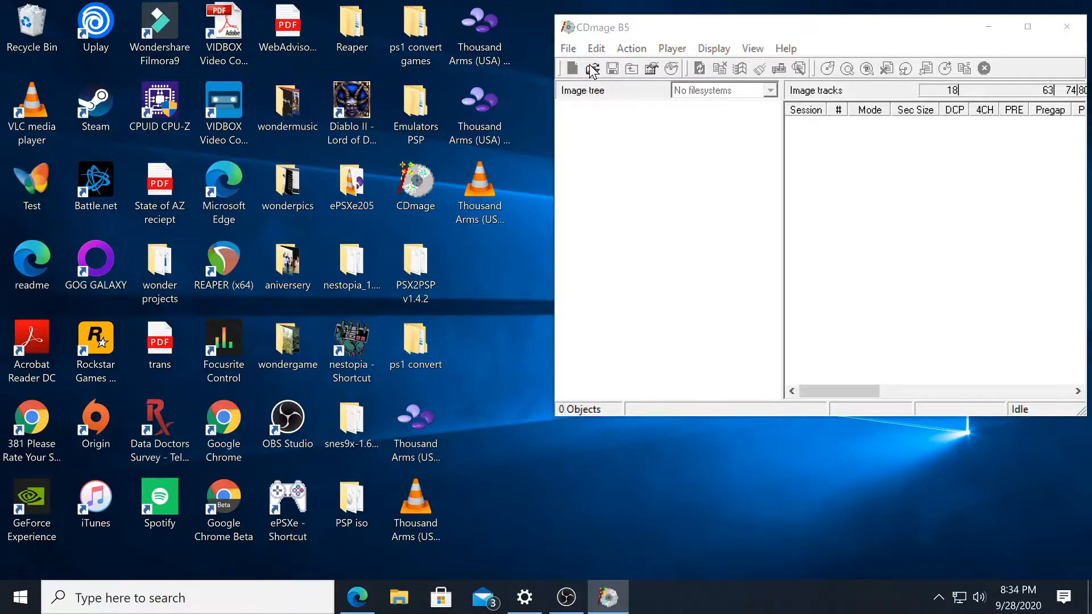
click(354, 213)
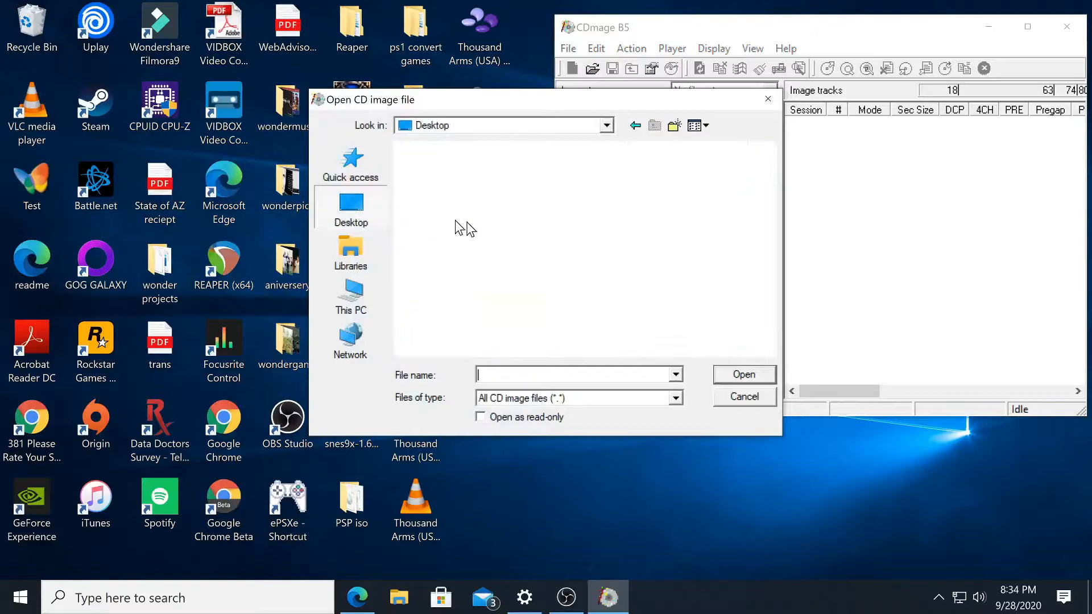
scroll(506, 244, down, 6)
scroll(506, 243, down, 5)
scroll(506, 243, up, 1)
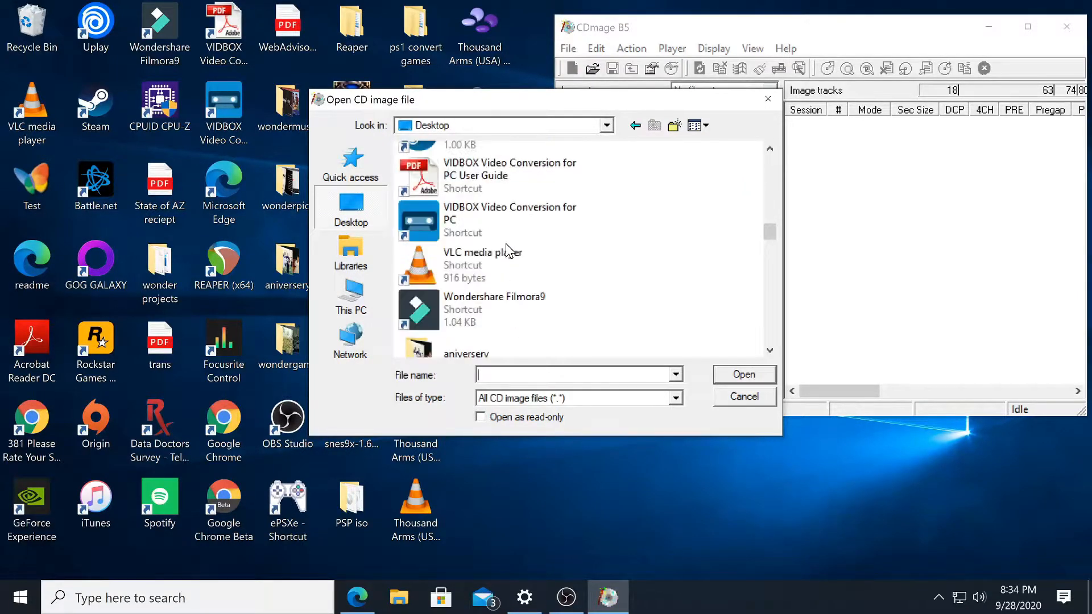
scroll(507, 243, down, 5)
scroll(506, 243, down, 6)
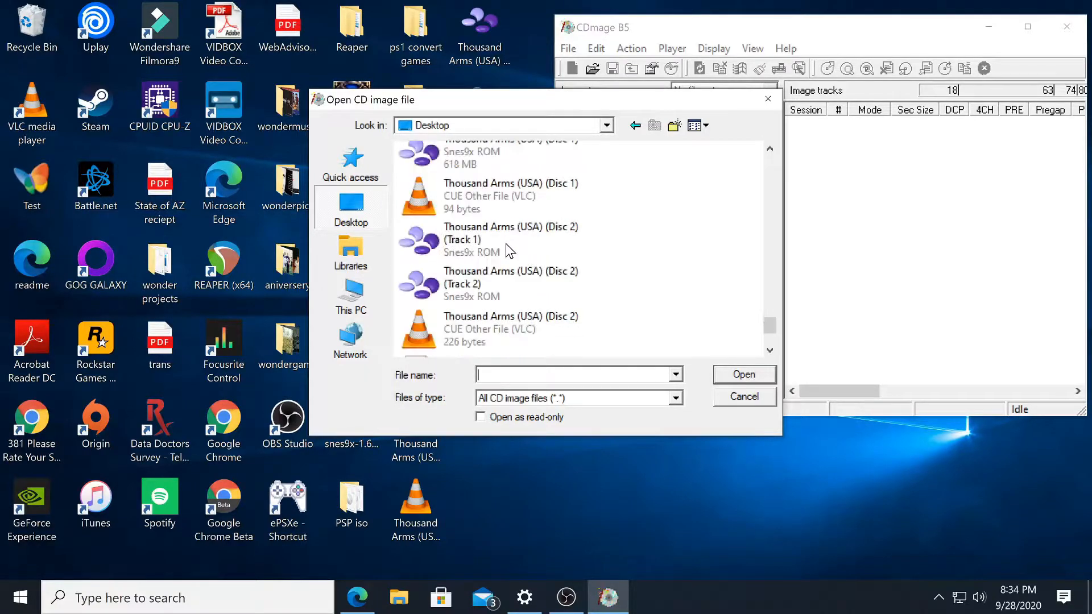
scroll(545, 301, down, 2)
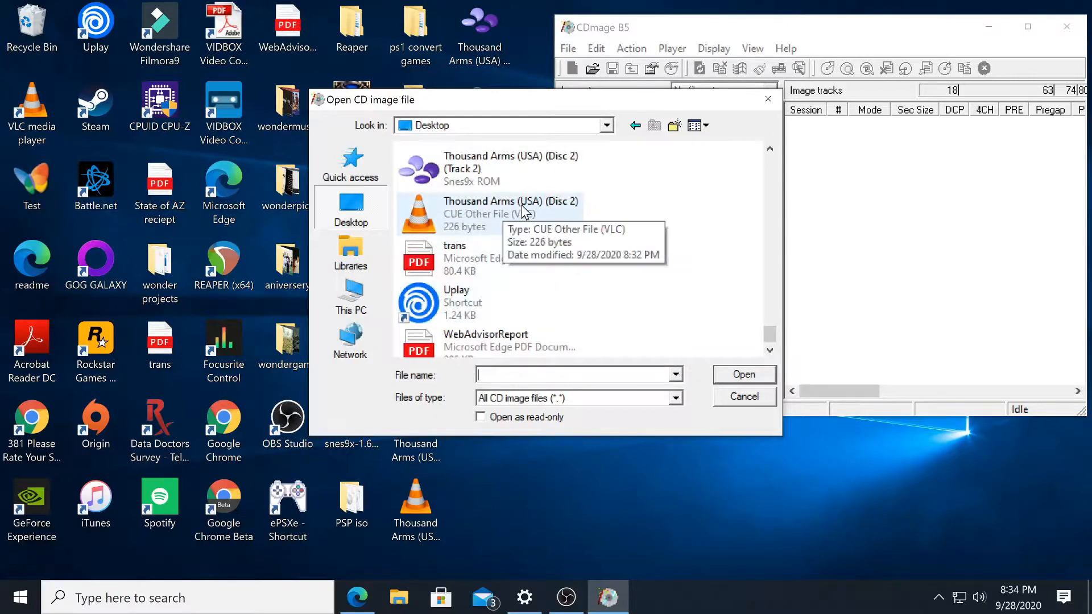
click(487, 214)
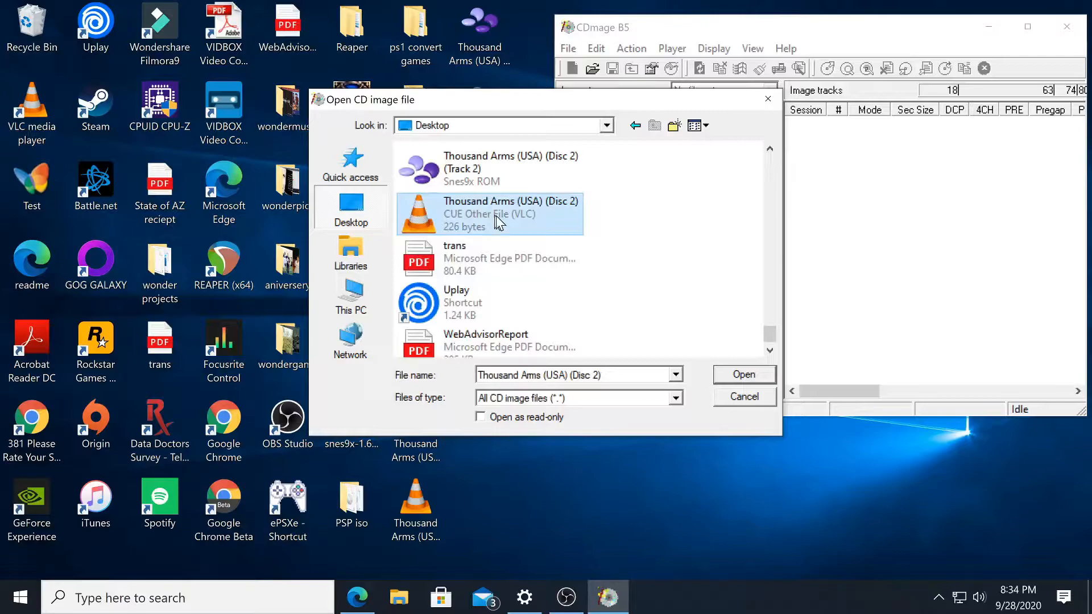
click(740, 374)
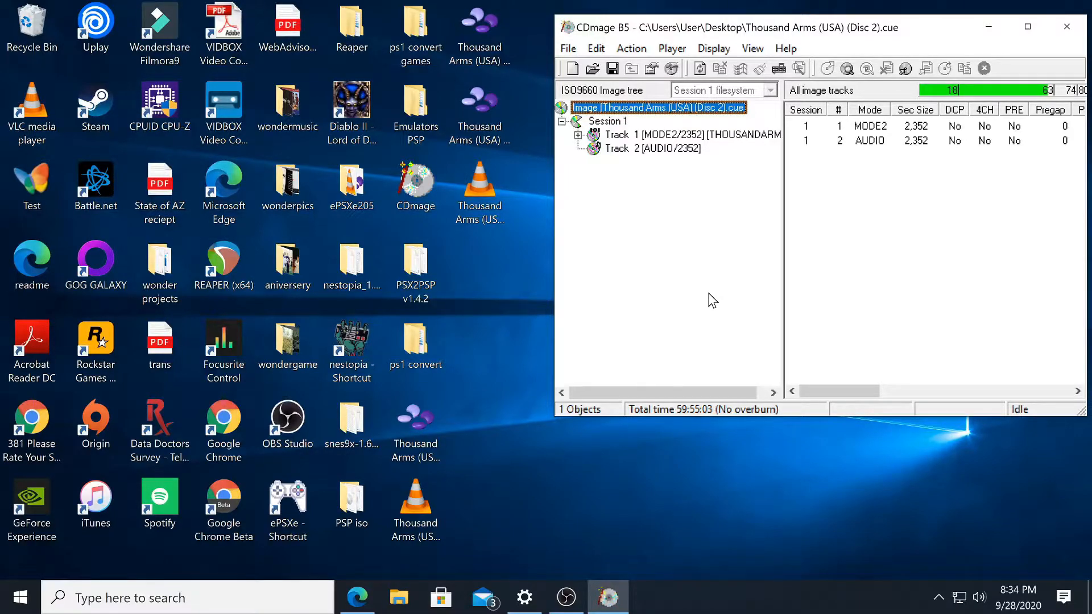
Save the image over the existing Thousand Arms (USA) (Disc 2).cue on the desktop with the default MODE2/2352 save options, and close CDmage.
click(612, 69)
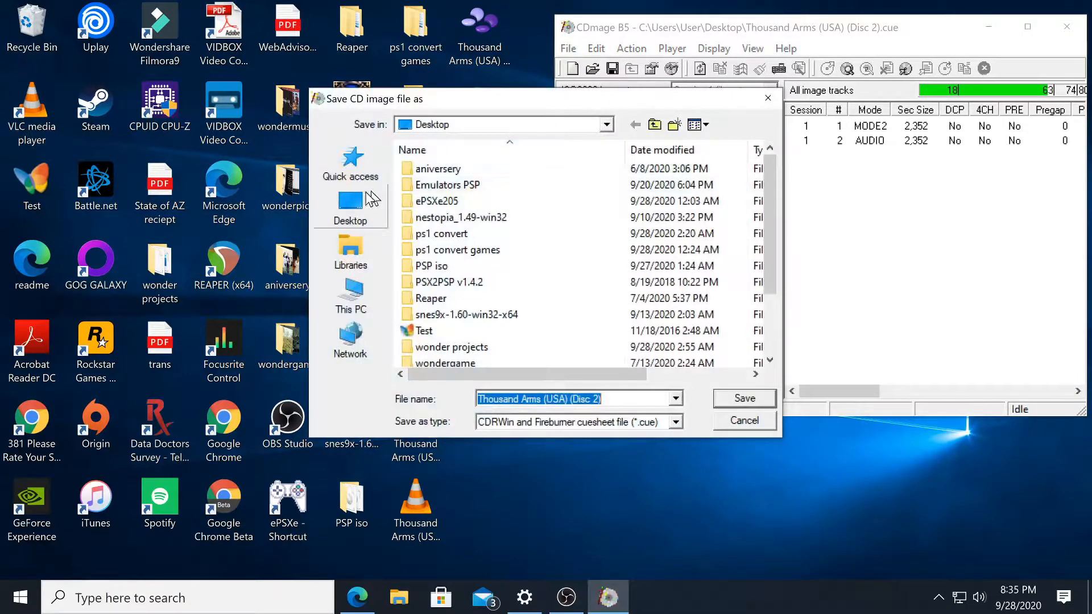
click(357, 199)
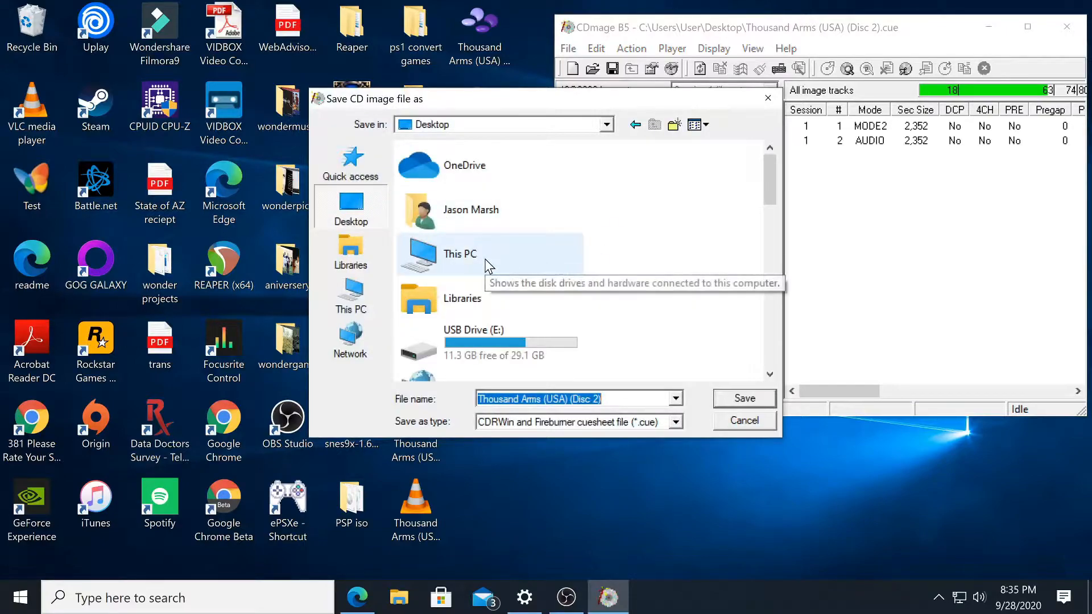
scroll(488, 267, down, 10)
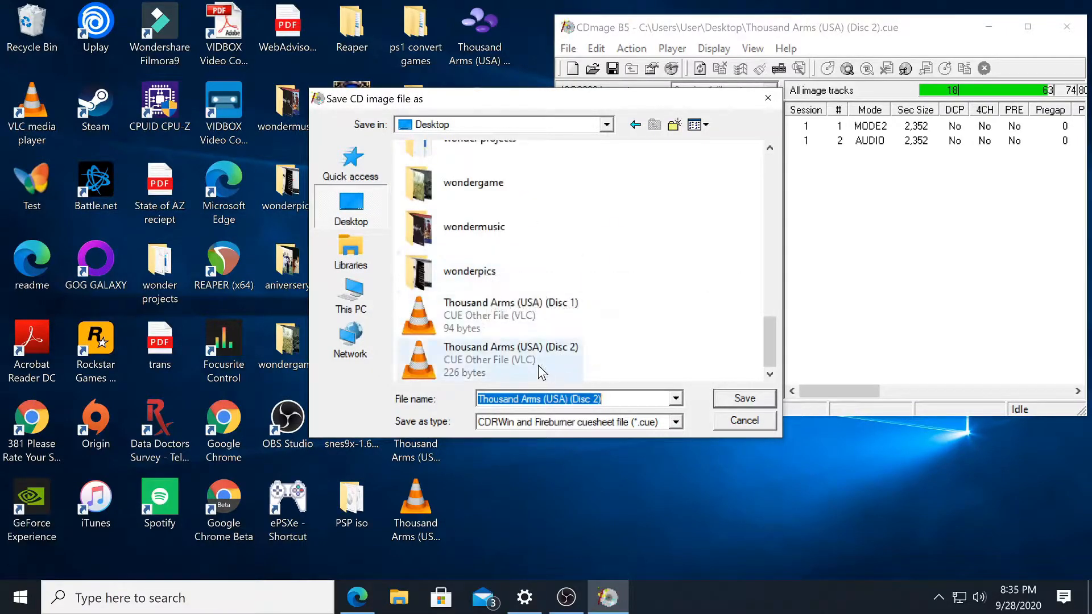
click(471, 370)
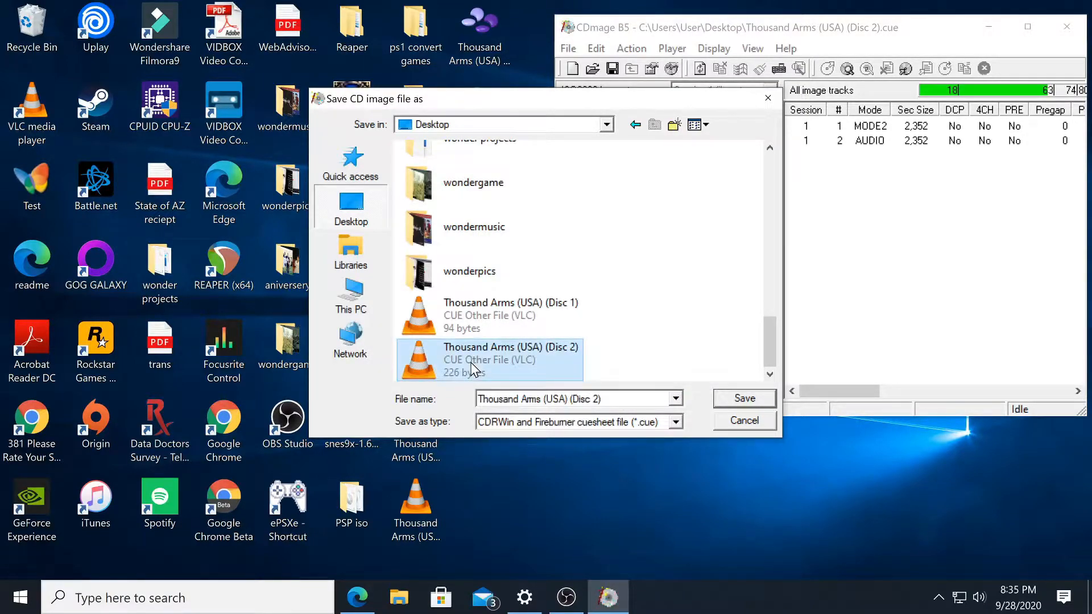
click(729, 400)
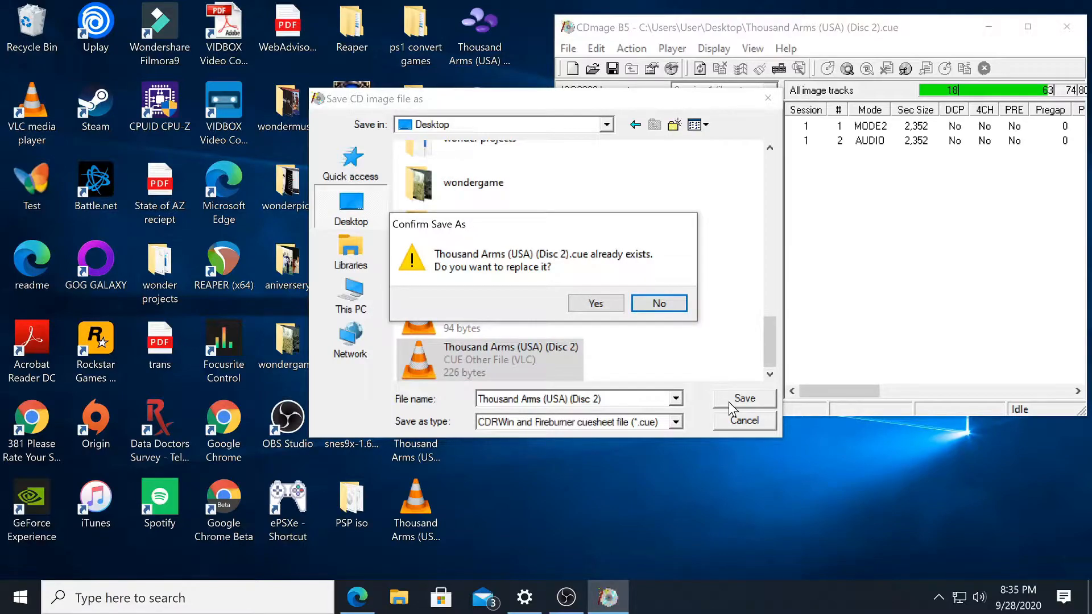
click(587, 310)
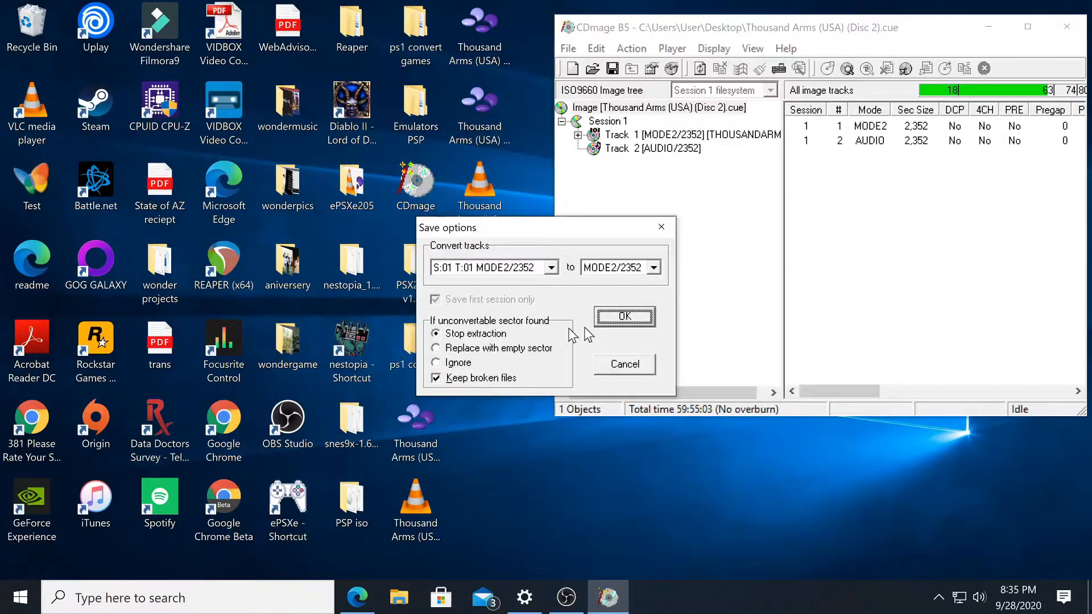
click(624, 317)
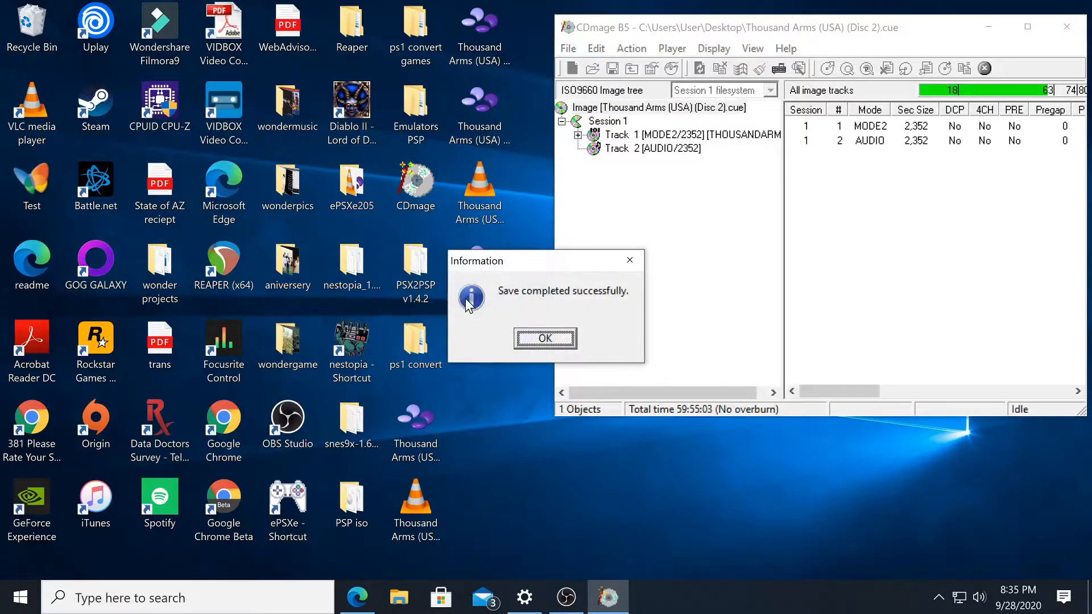
click(547, 342)
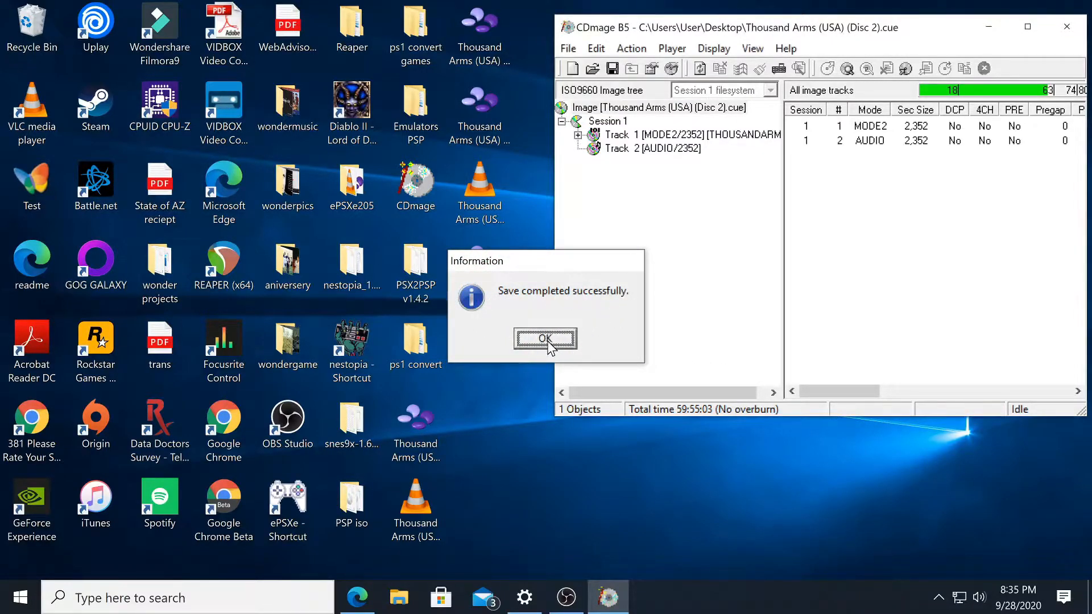
click(1067, 28)
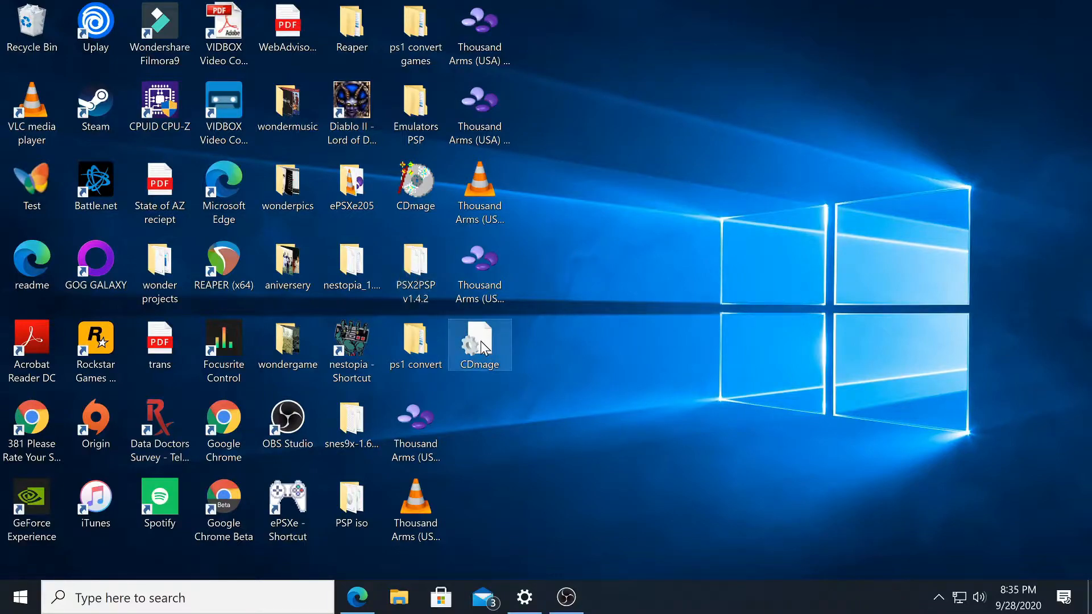
Move the CDmage settings file to the far side of the desktop and the Disc 2 CUE file directly below the merged Disc 2 file.
drag(480, 340, 1054, 90)
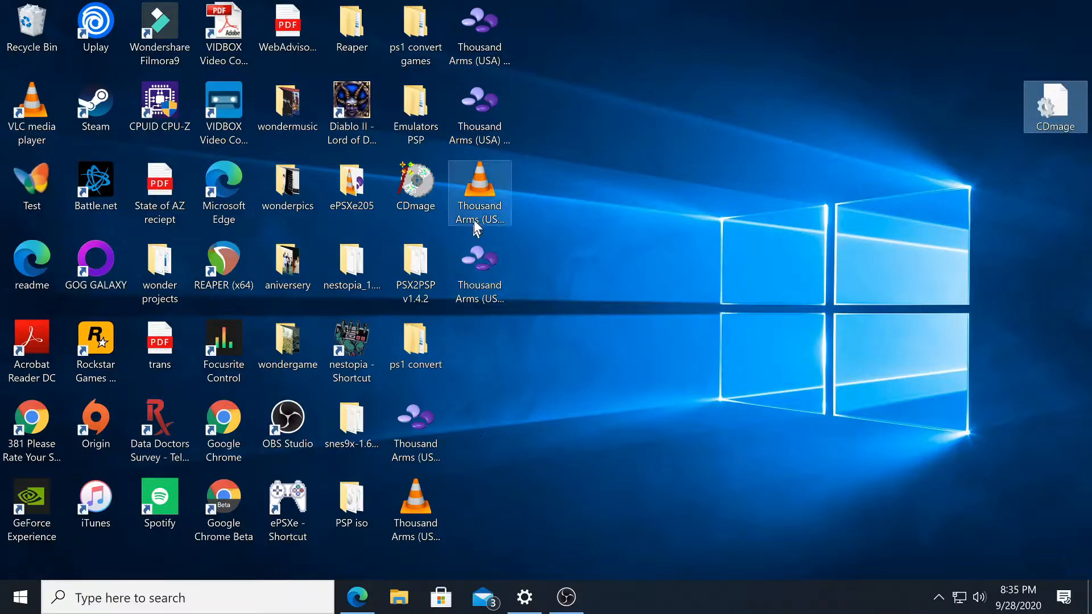
drag(470, 190, 485, 362)
click(472, 276)
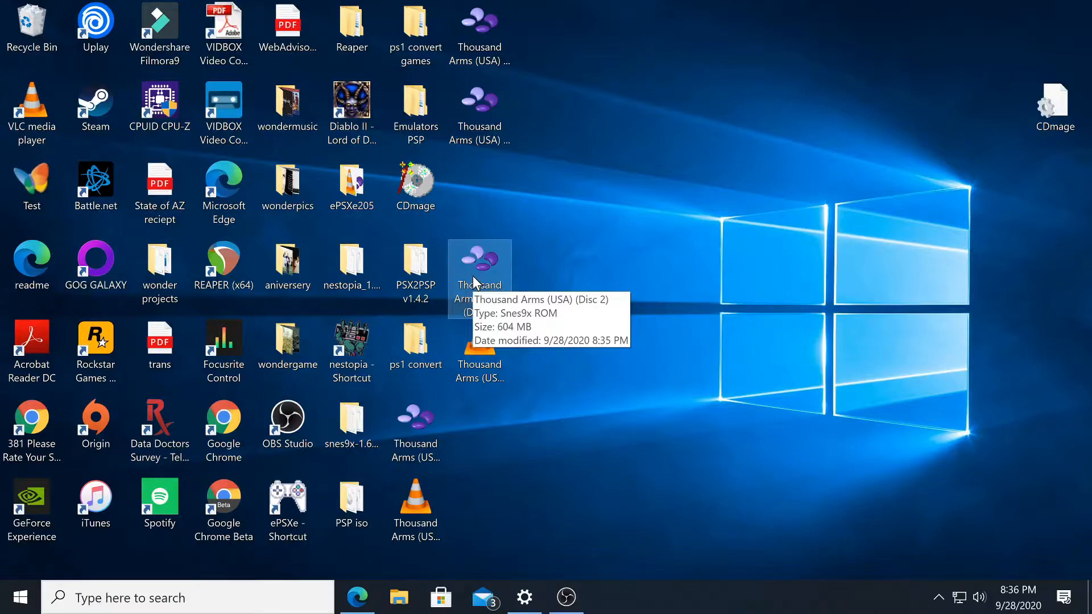
Delete the separate Thousand Arms (USA) (Disc 2) Track 1 and Track 2 files from the desktop.
click(474, 25)
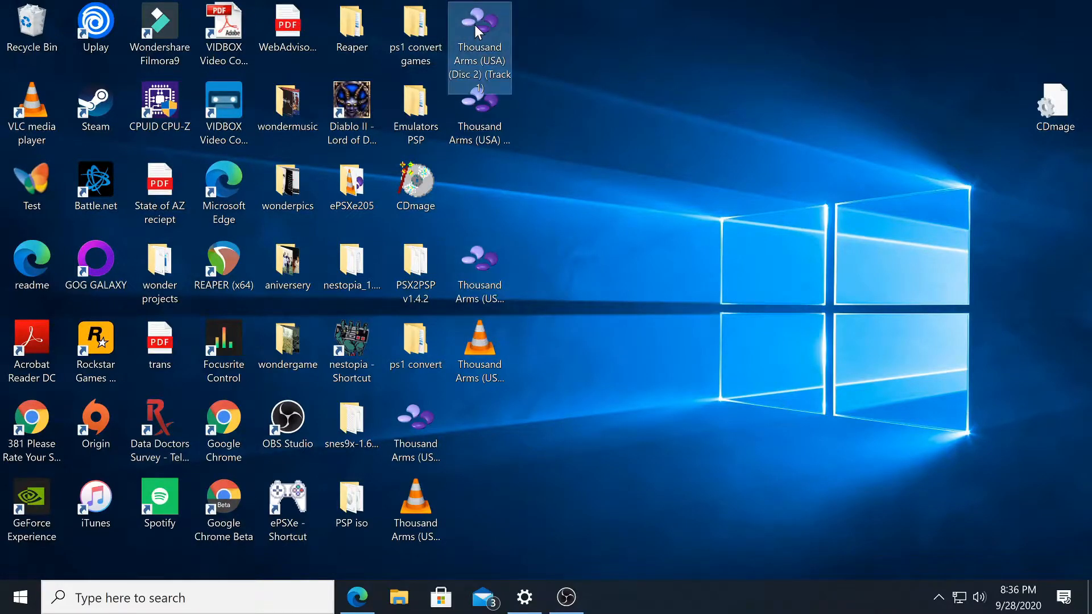
click(486, 111)
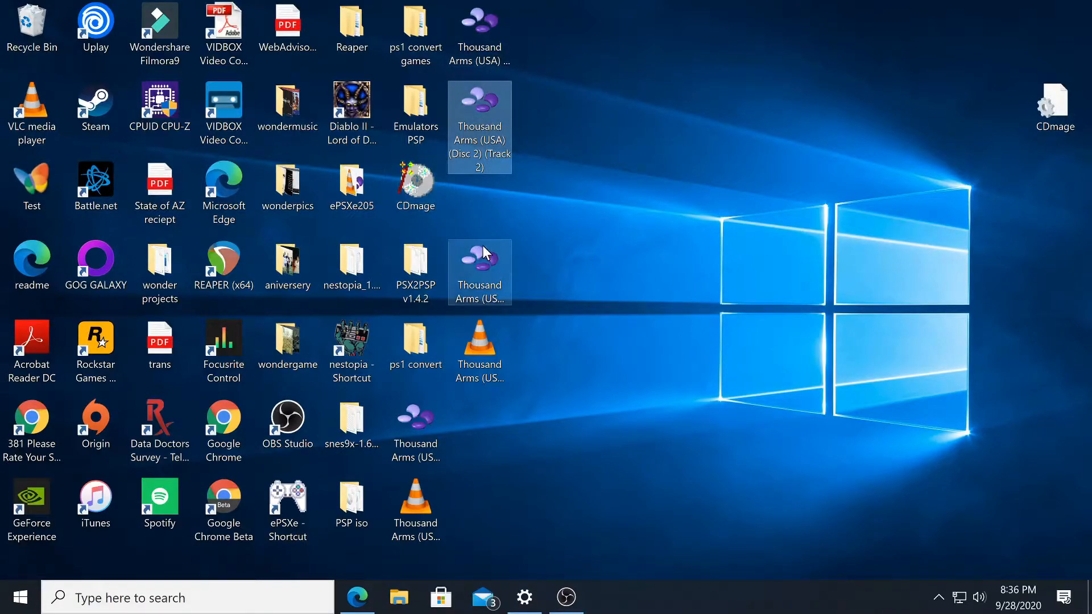
click(486, 260)
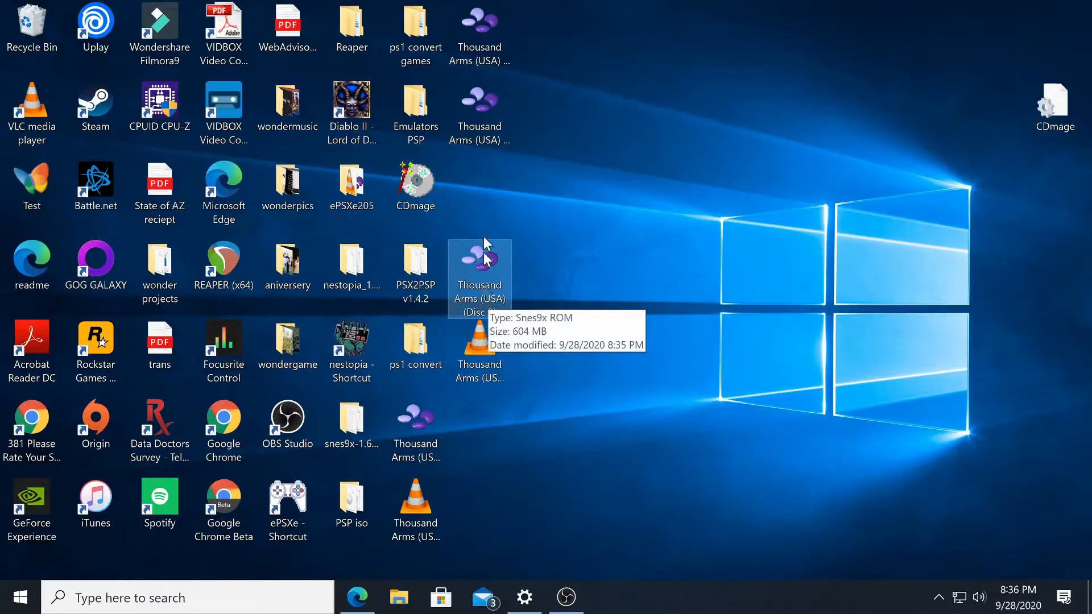
drag(551, 144, 480, 30)
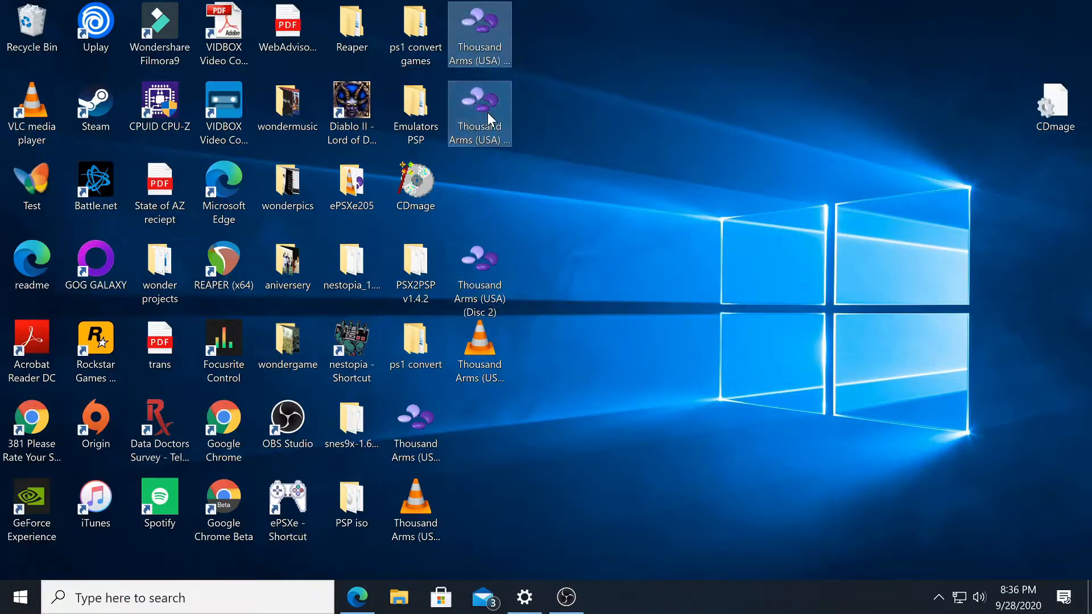
drag(482, 109, 24, 29)
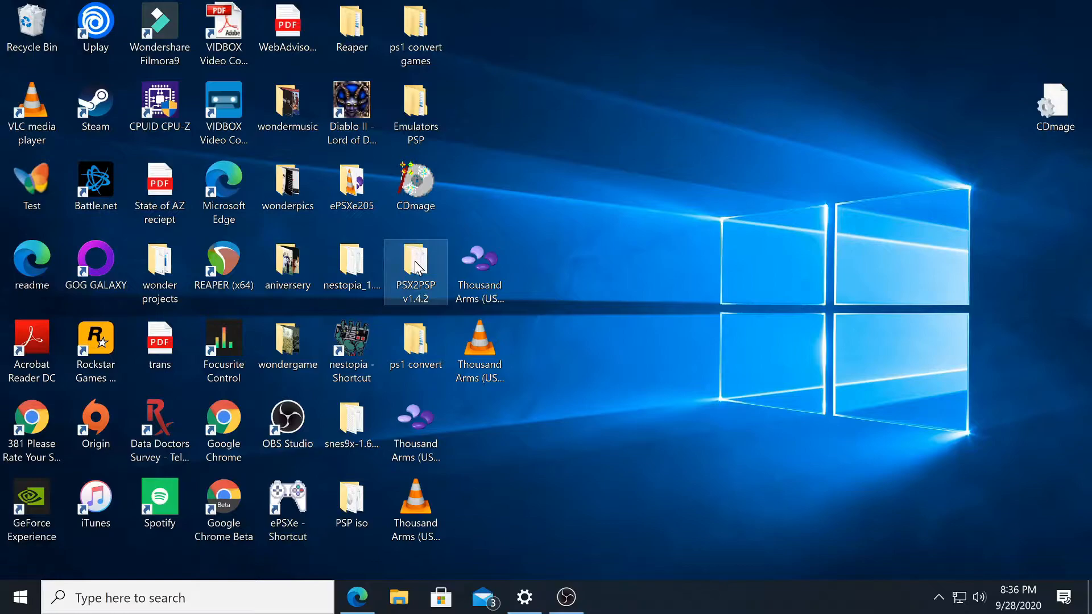
Launch PSX2PSP from the PSX2PSP v1.4.2 desktop folder, close that folder window, and move the converter clear of the desktop icons.
mouse_move(412, 264)
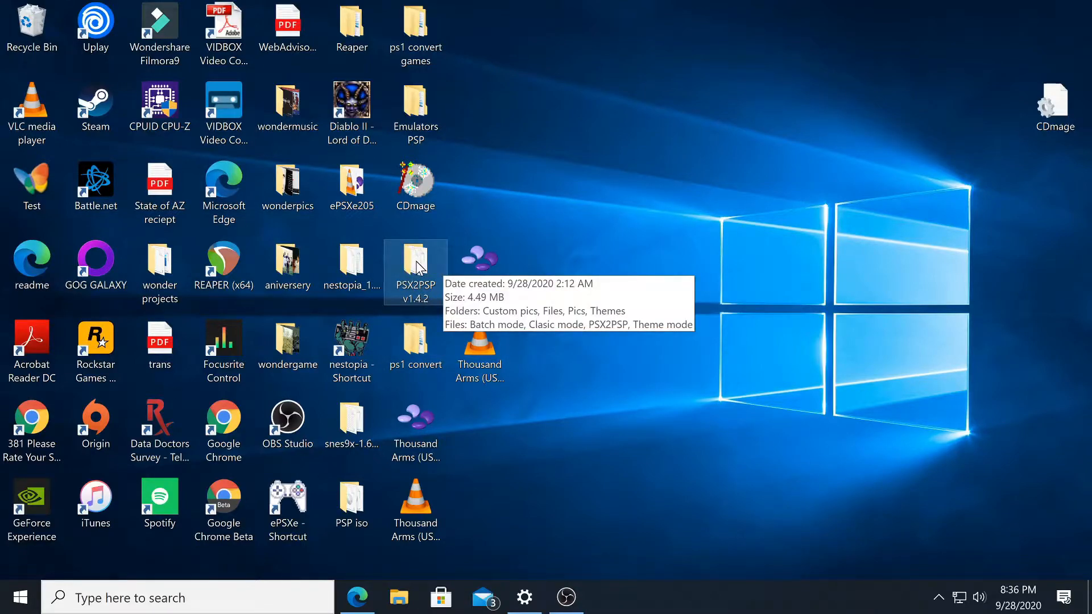
double_click(418, 263)
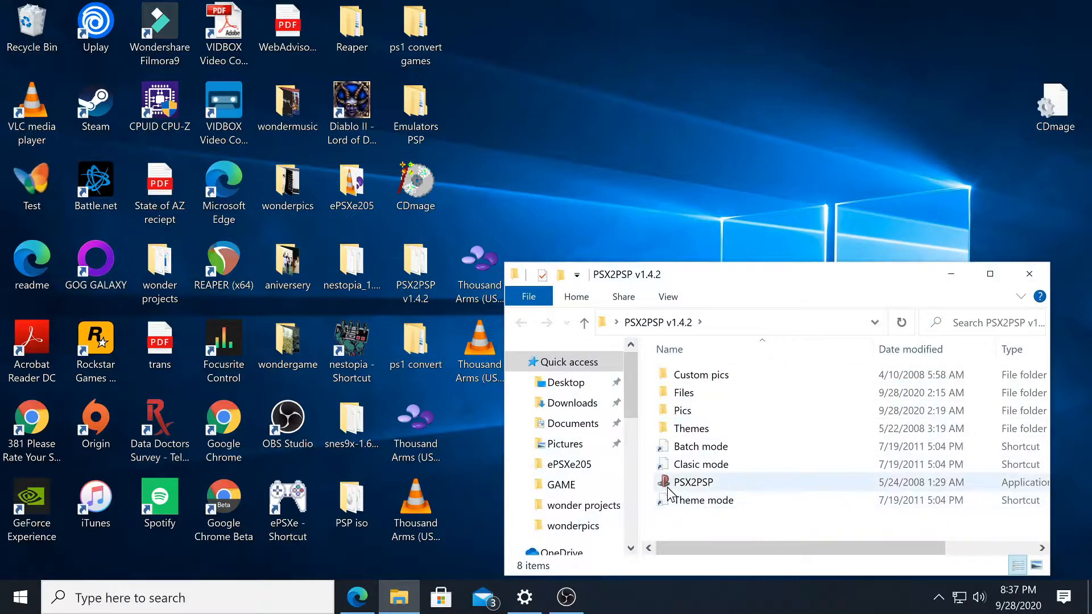
mouse_move(681, 492)
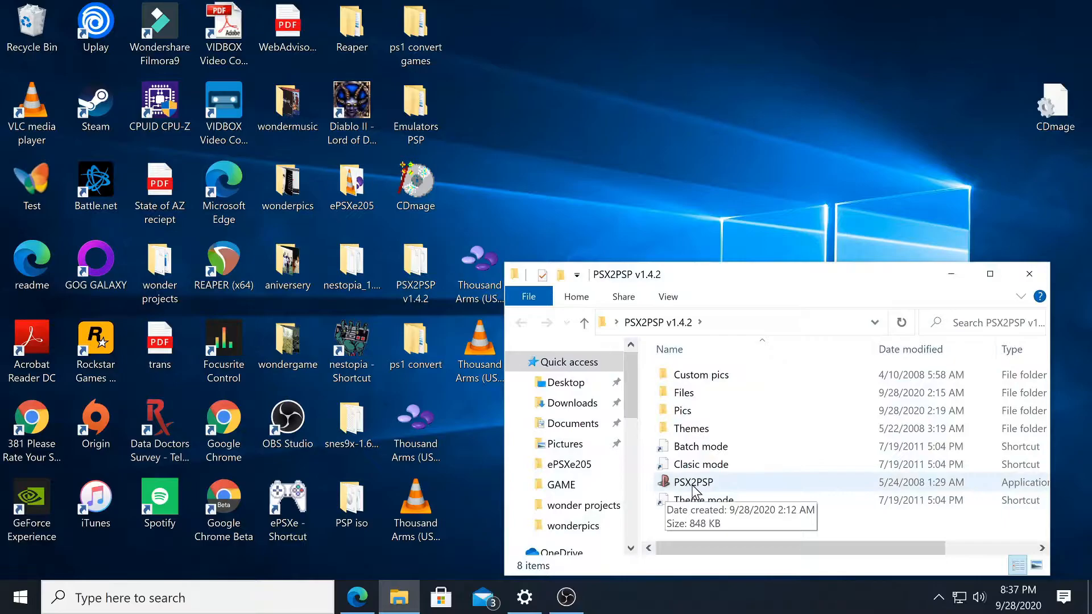
double_click(685, 484)
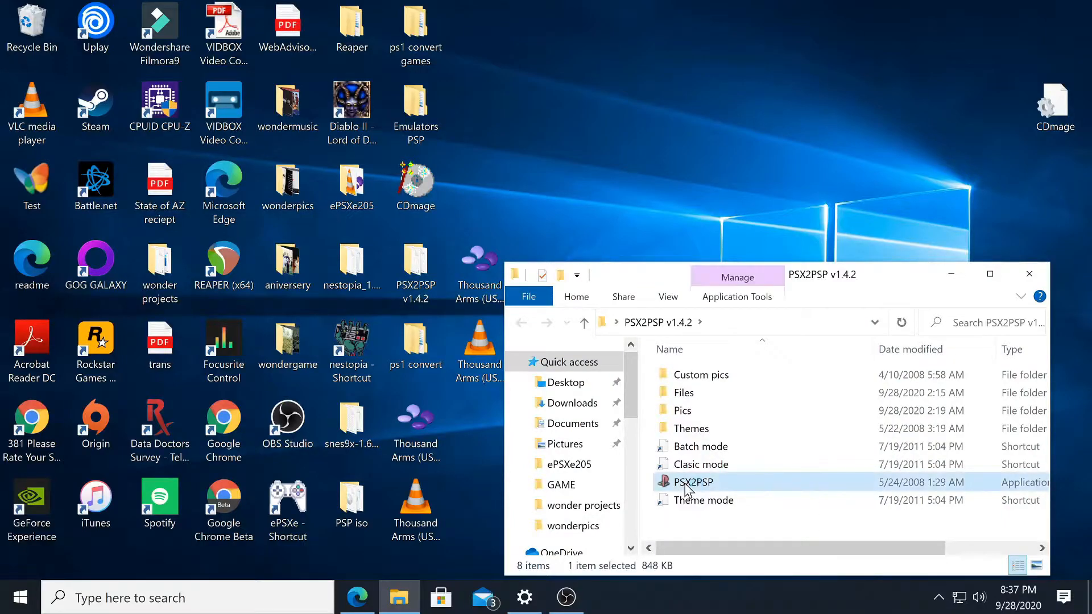
drag(629, 171, 810, 18)
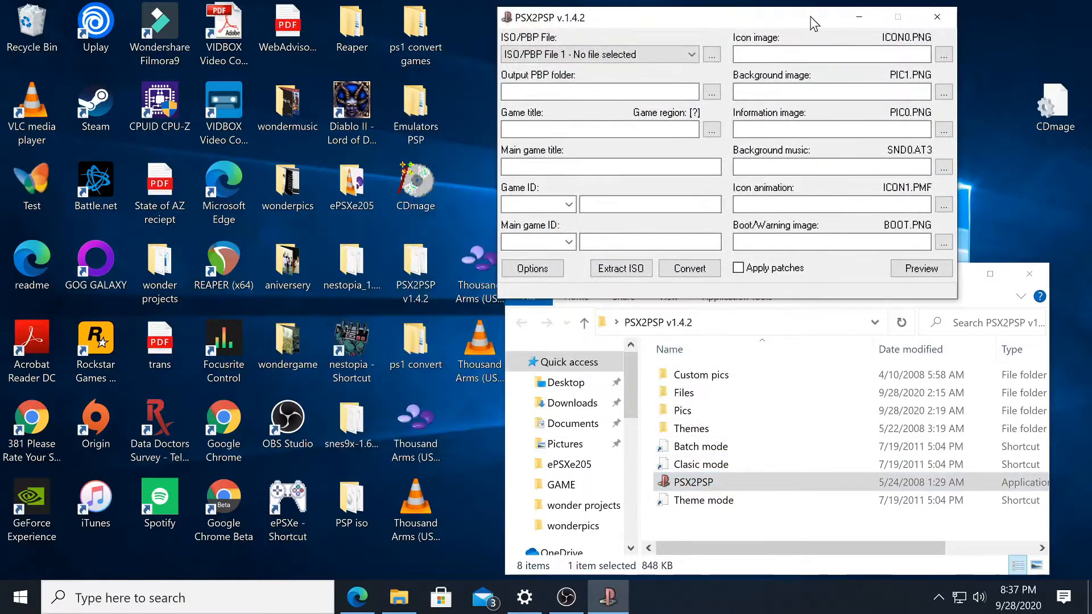
click(1014, 285)
drag(742, 16, 799, 43)
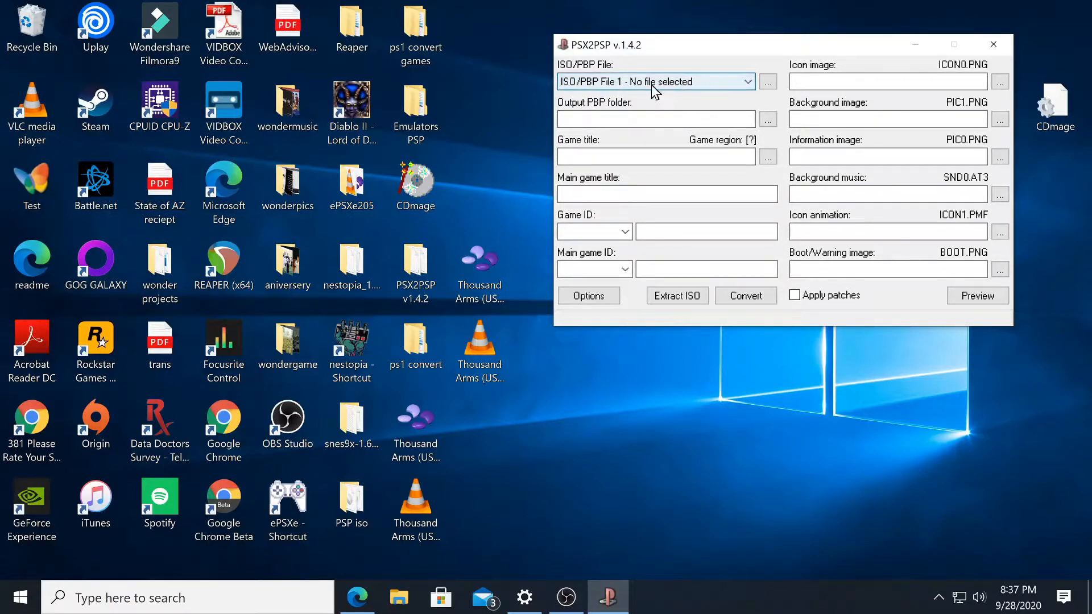
Load Thousand Arms (USA) (Disc 2) from the desktop as ISO/PBP File 2.
click(747, 82)
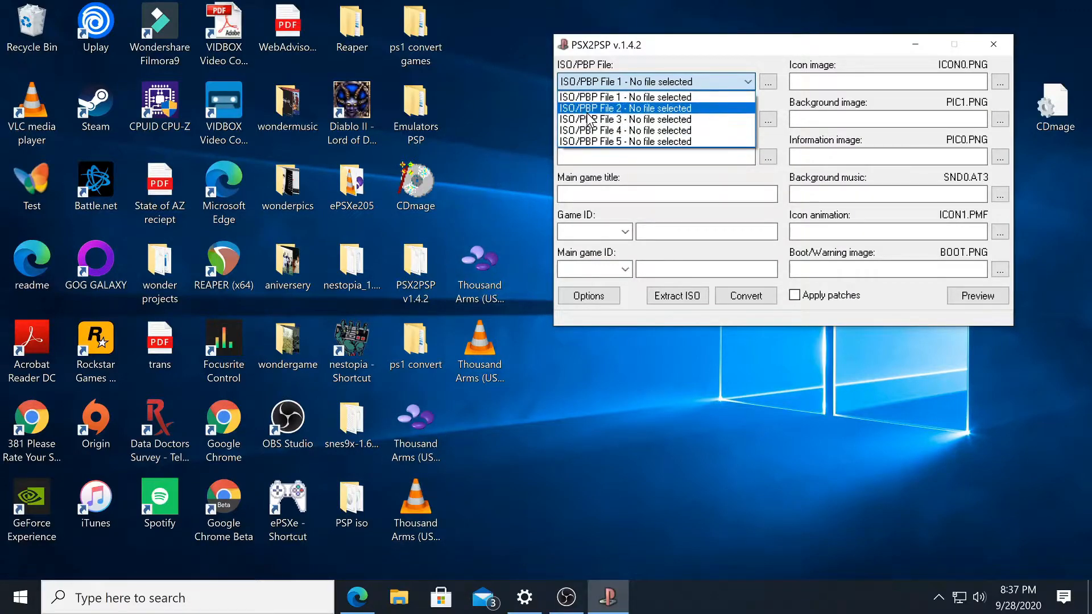
click(630, 110)
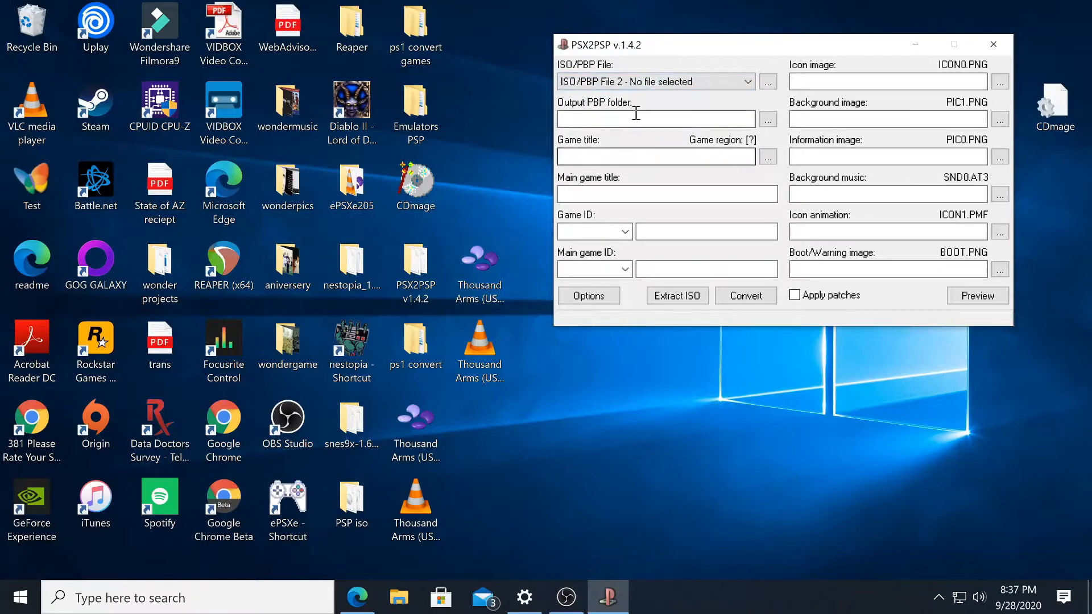
click(768, 82)
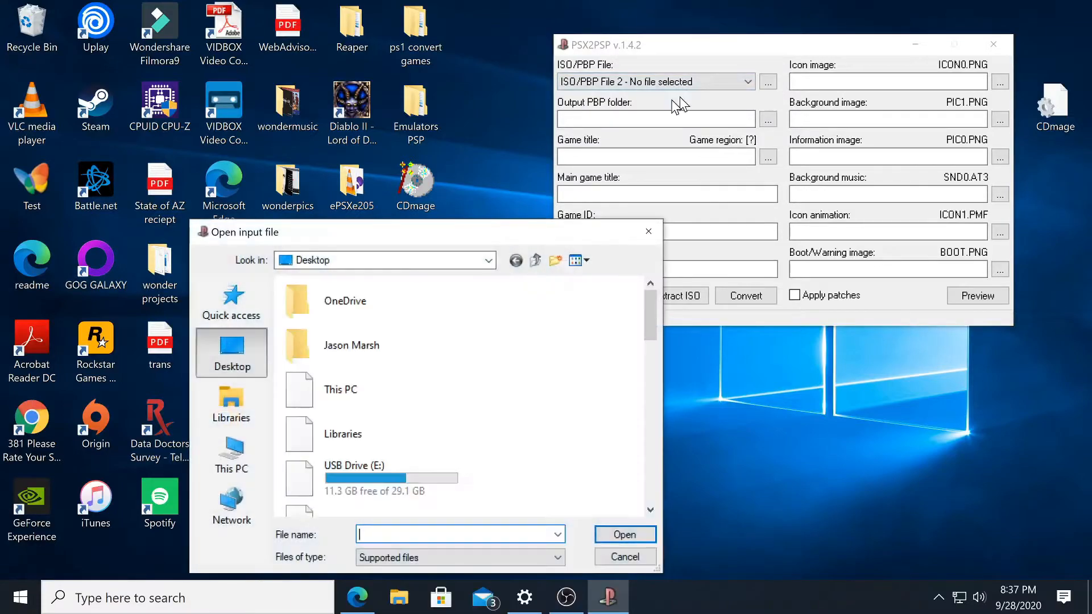
scroll(385, 373, down, 10)
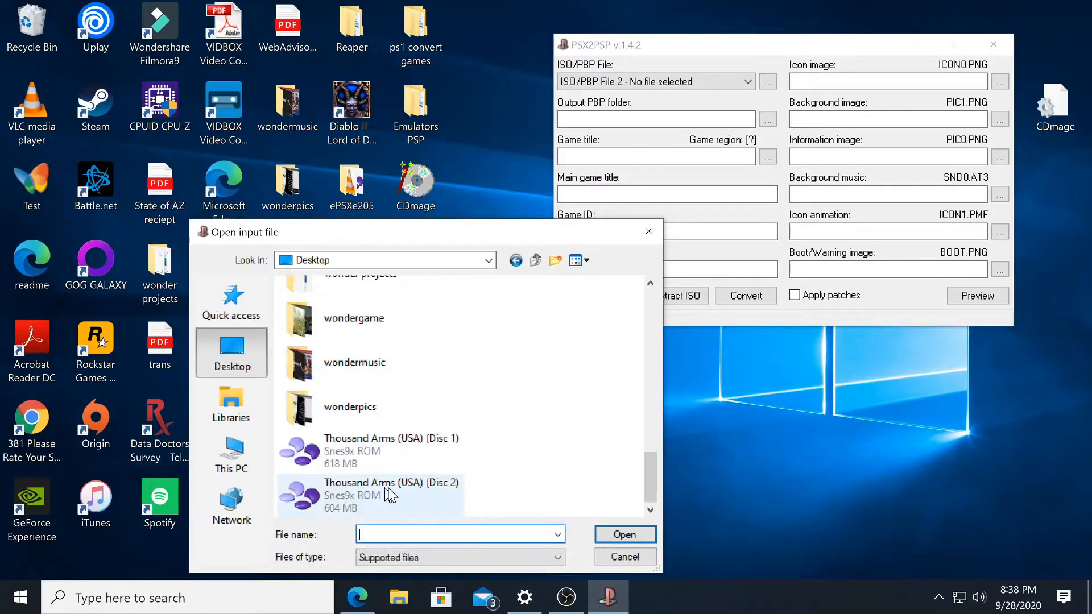
click(349, 497)
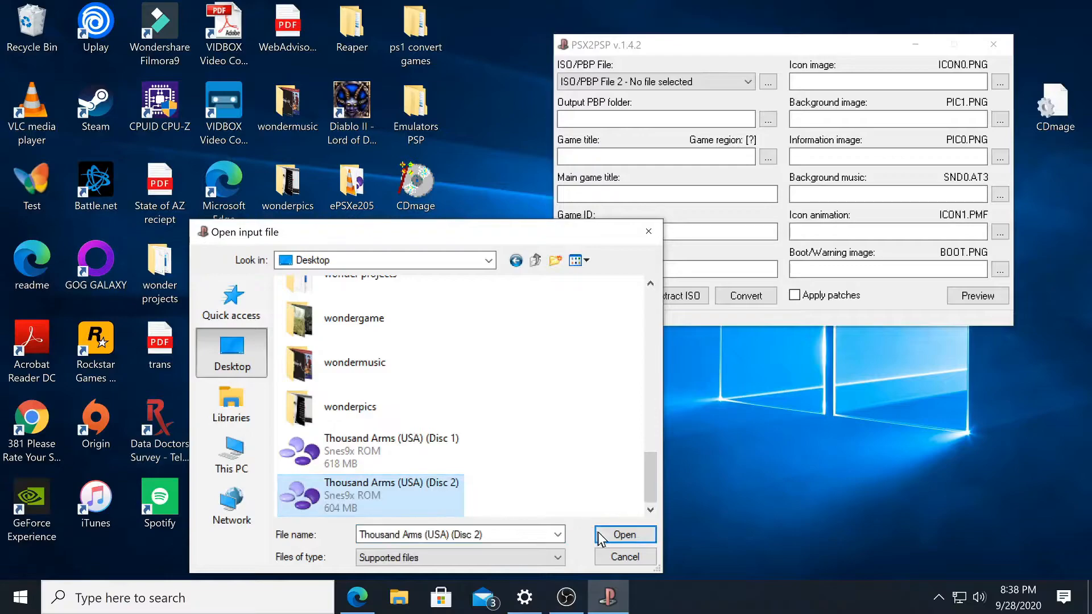
click(624, 535)
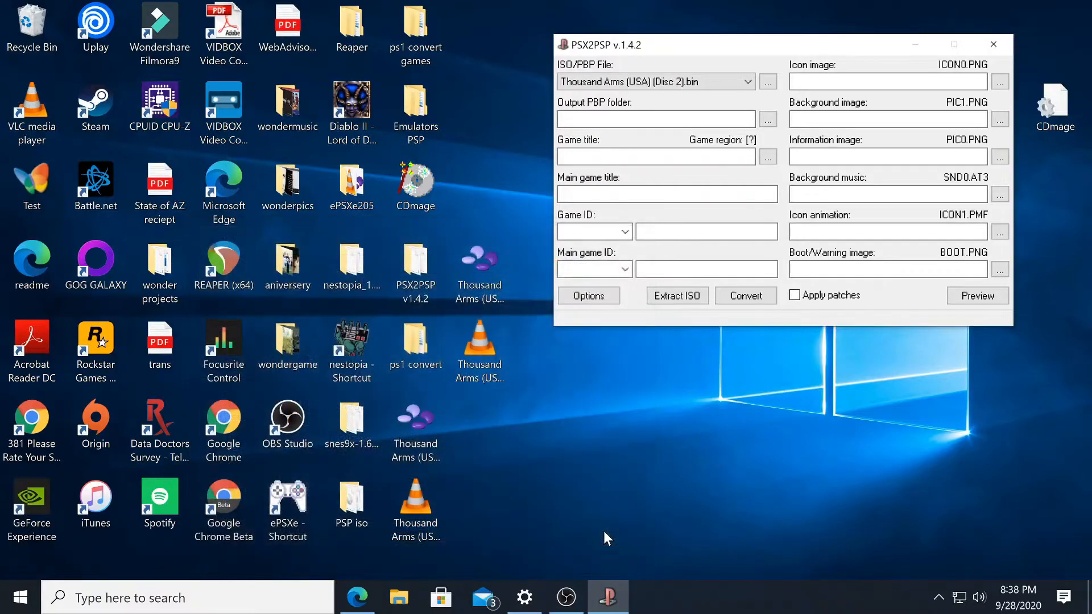
Load Thousand Arms (USA) (Disc 1) from the desktop as ISO/PBP File 1.
click(748, 83)
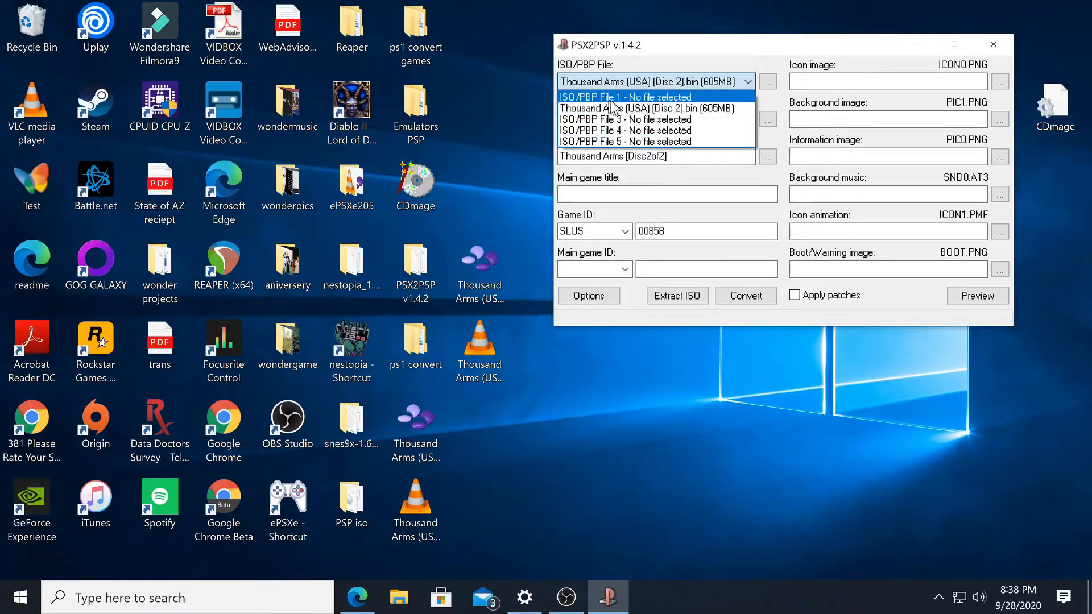
click(641, 97)
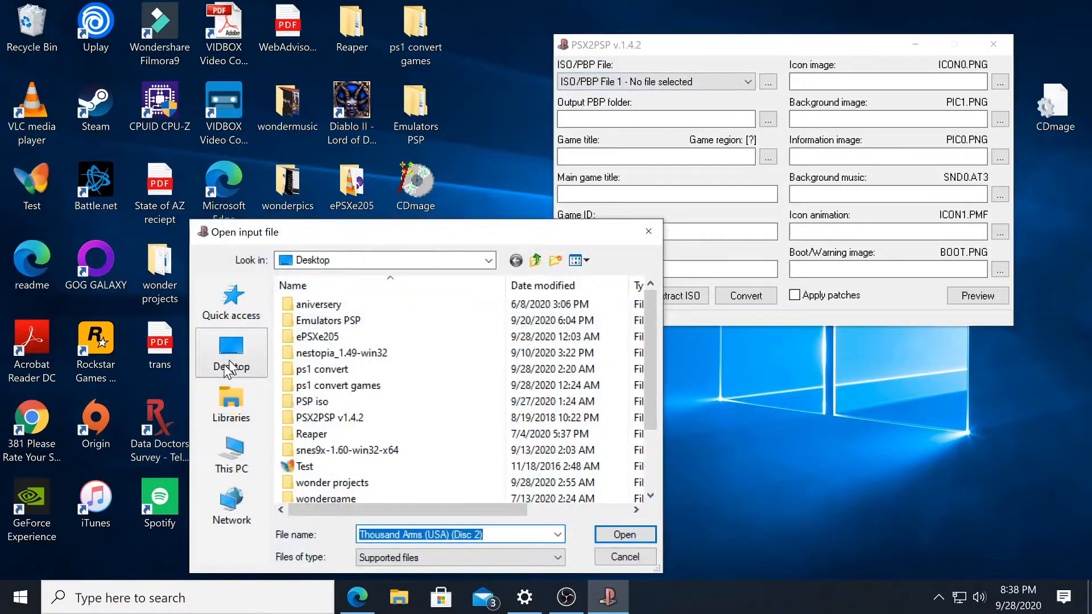
click(231, 350)
scroll(346, 370, down, 10)
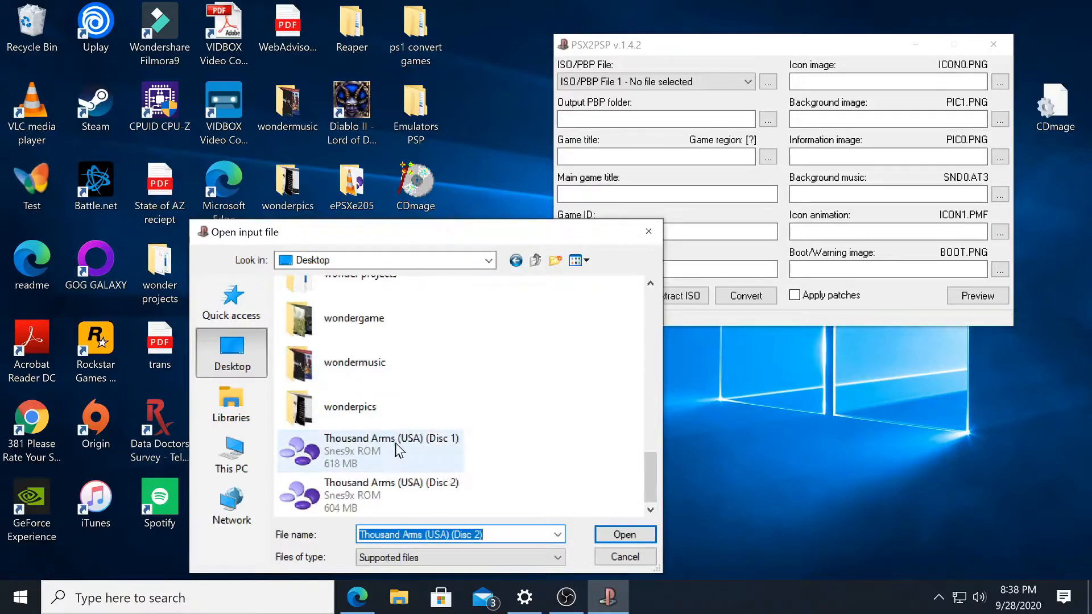
click(442, 446)
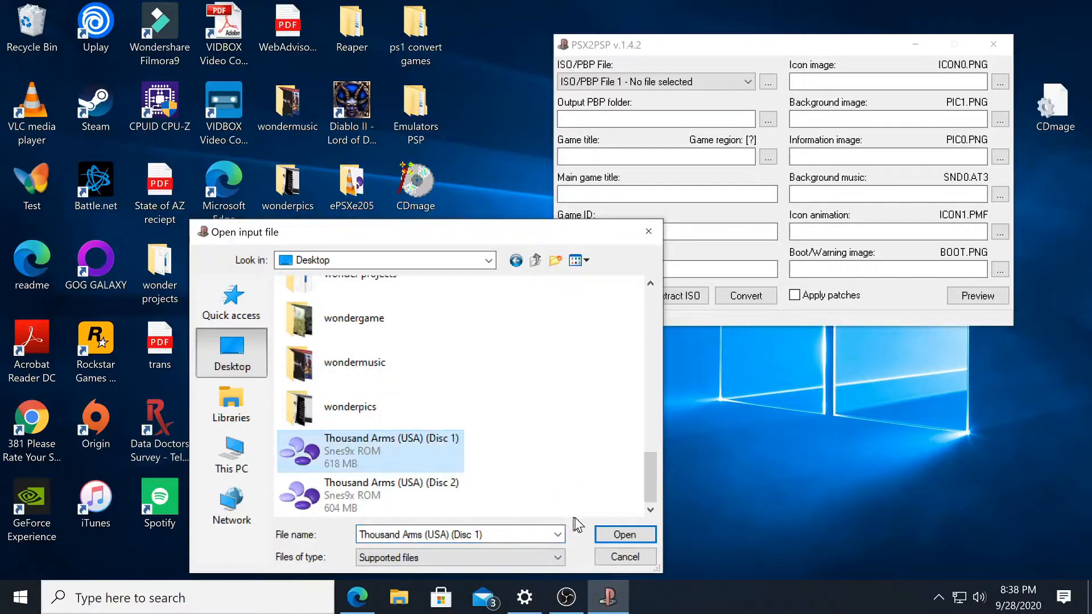
click(629, 538)
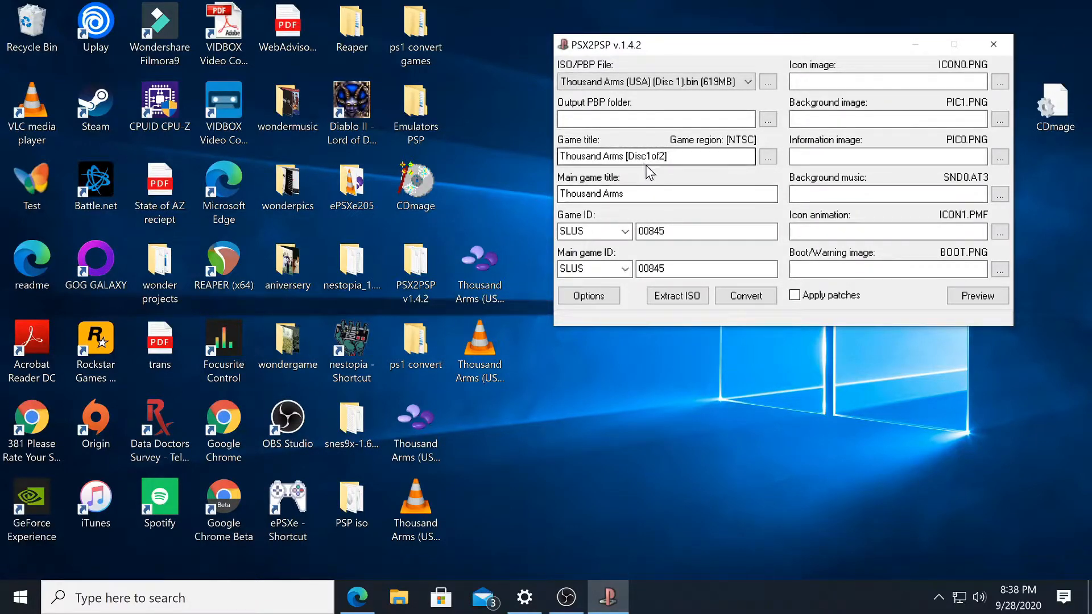
Shorten Disc 1's game title to Thousand Arms and set the output PBP folder to ps1 convert on the desktop.
drag(675, 158, 633, 159)
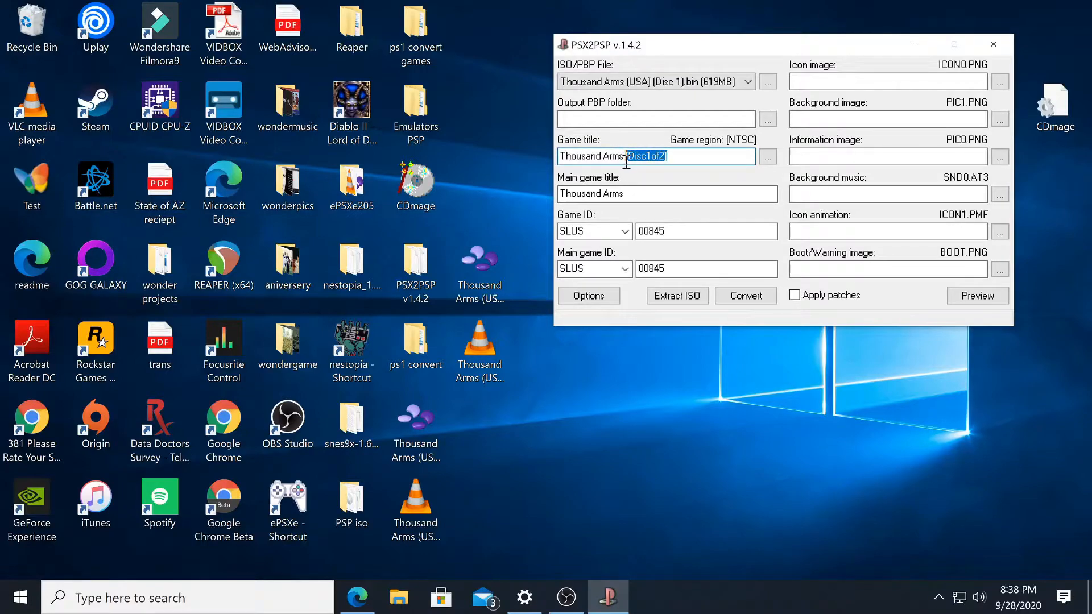
key(BackSpace)
click(771, 122)
scroll(540, 323, down, 2)
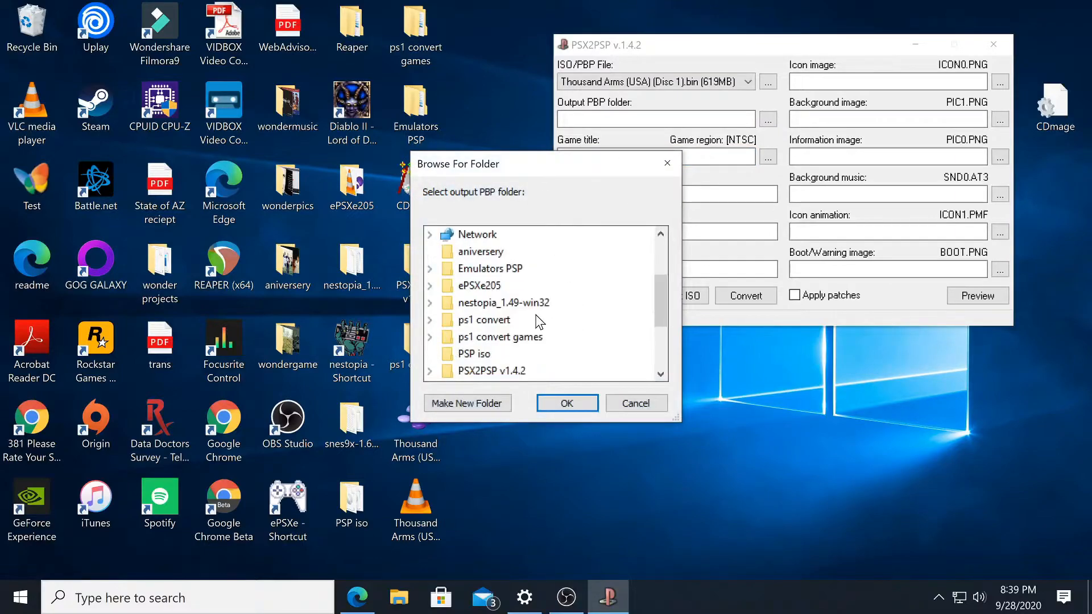
scroll(529, 319, down, 1)
click(504, 267)
scroll(504, 267, up, 2)
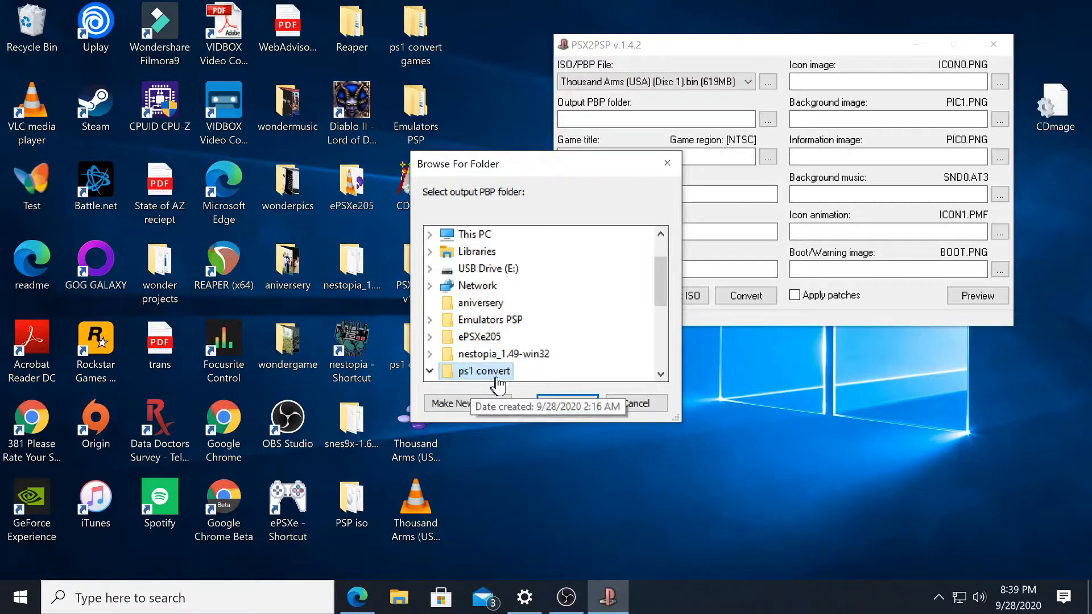
click(567, 403)
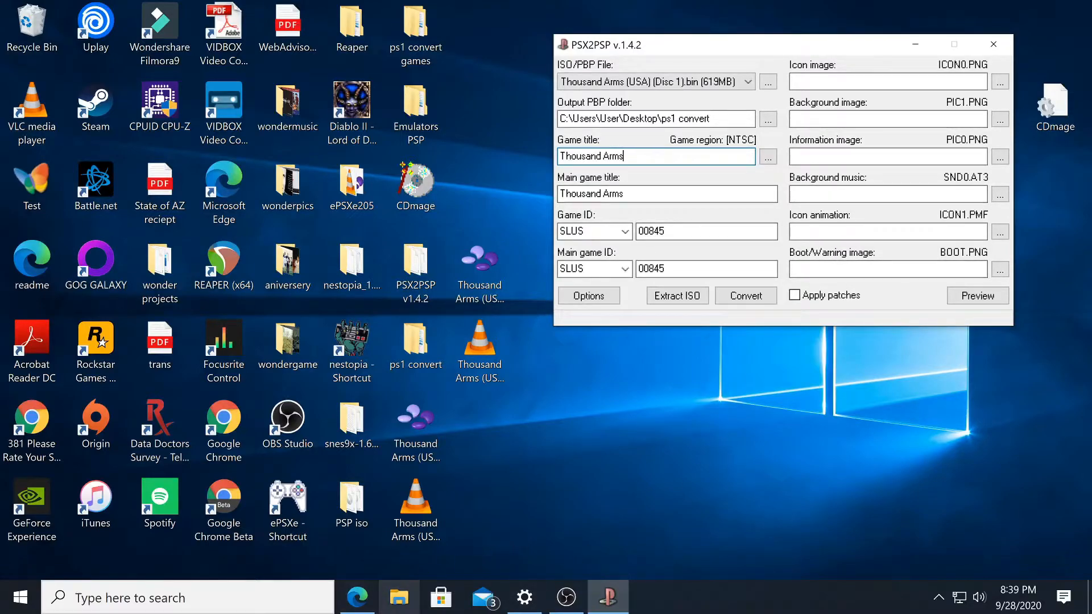
Switch to the Edge browser and run a Google image search for "thousand arms ps1" in a new tab.
click(360, 607)
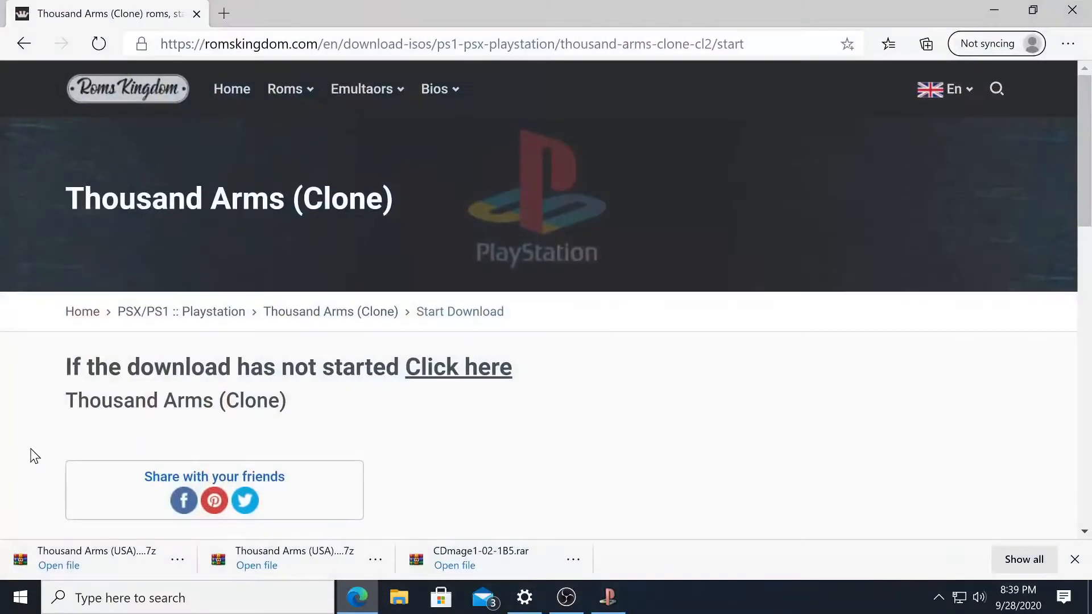
click(226, 14)
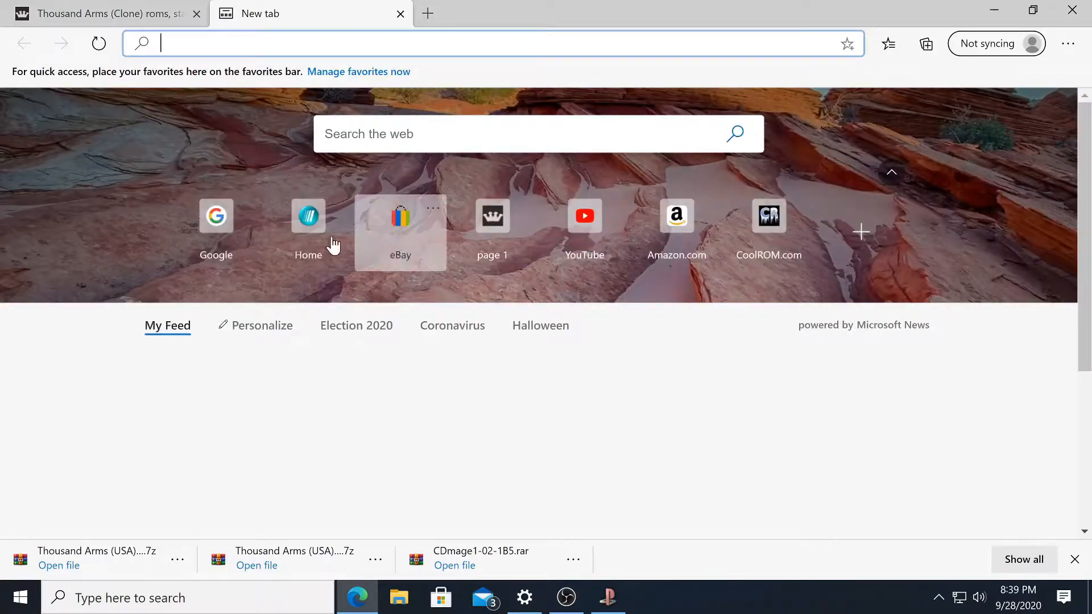
click(226, 233)
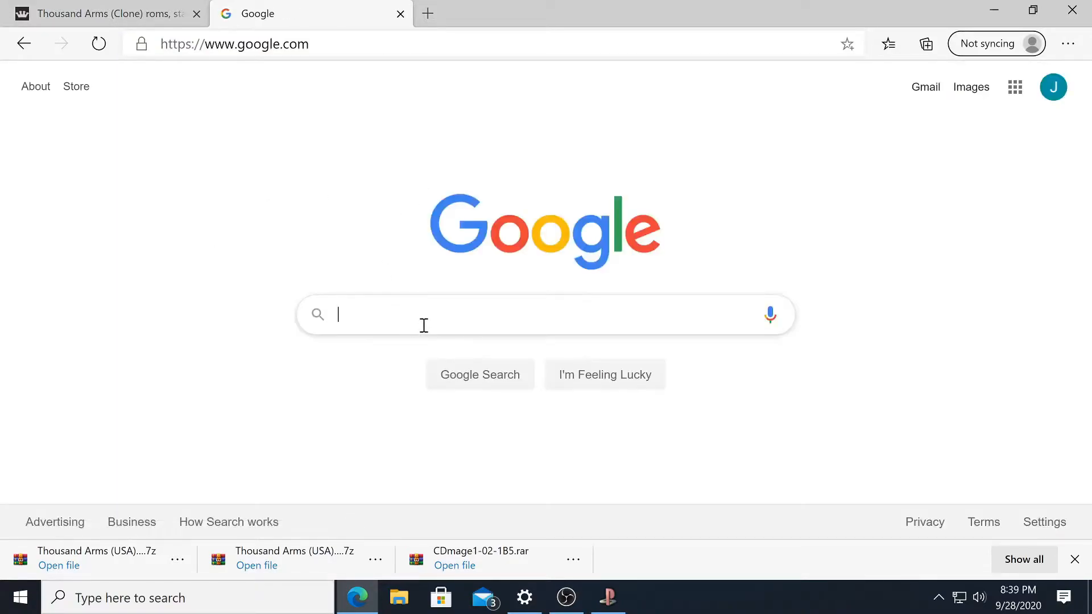
text(thou)
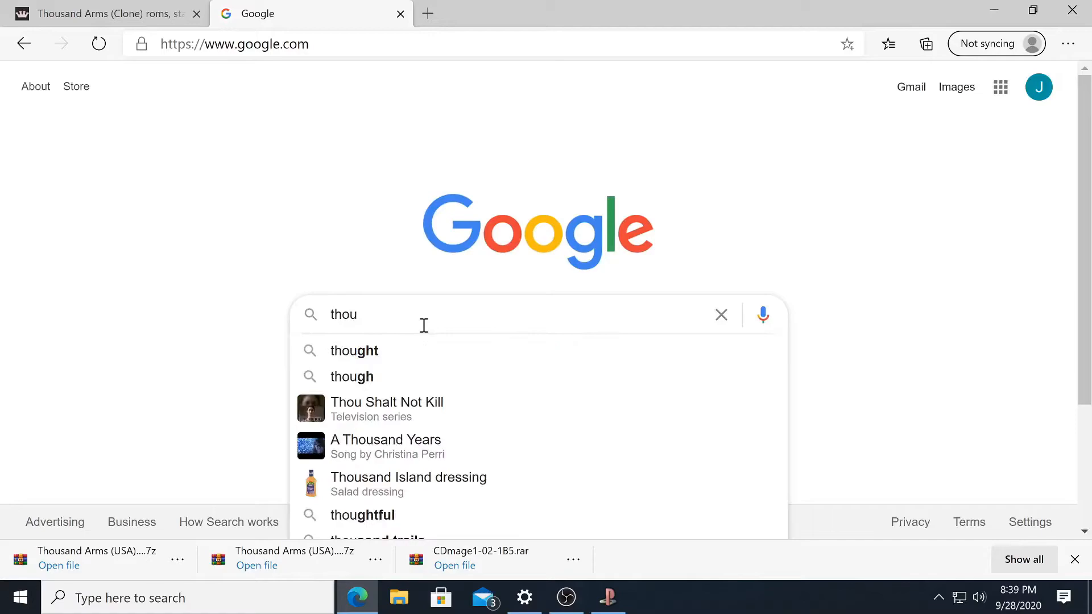
text(sand arms)
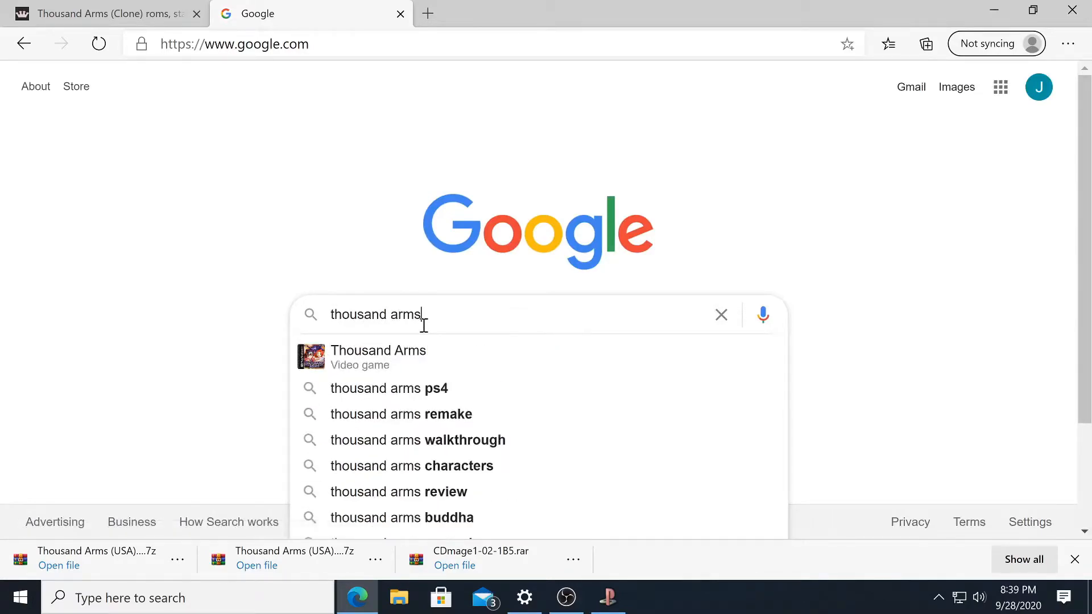
text( ps)
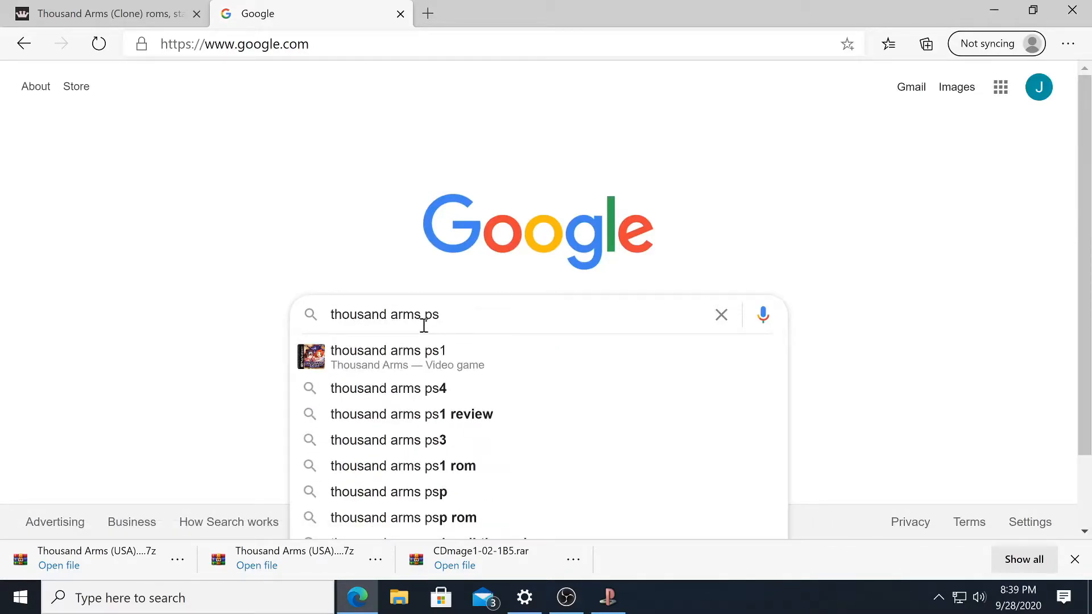
text(1)
click(448, 360)
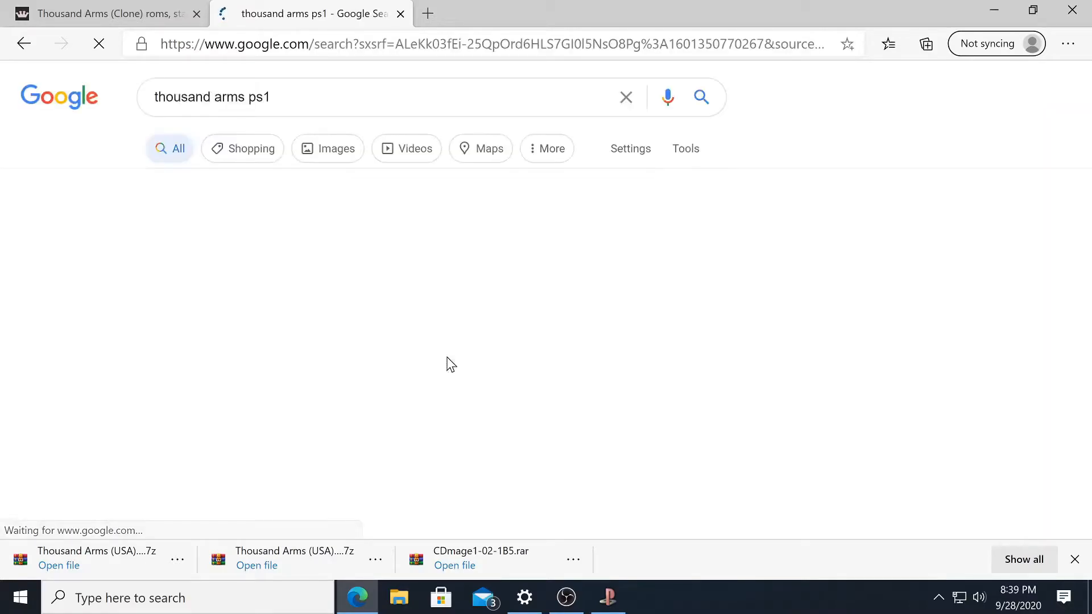
click(334, 150)
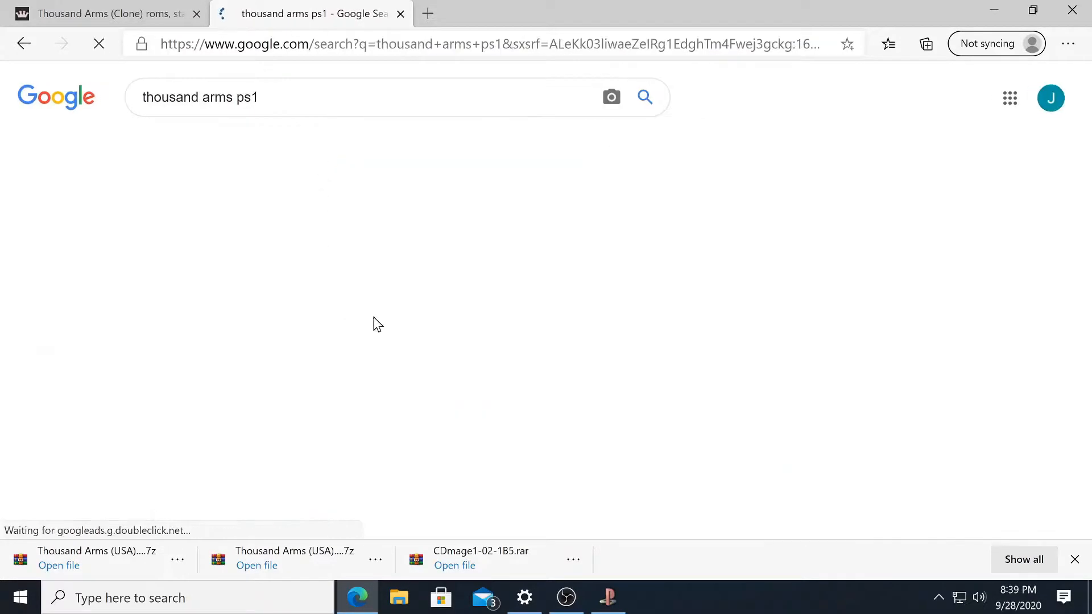
Save the Wikipedia cover image of Thousand Arms to the desktop as the JPEG file Thousand_Arms.
scroll(100, 315, down, 5)
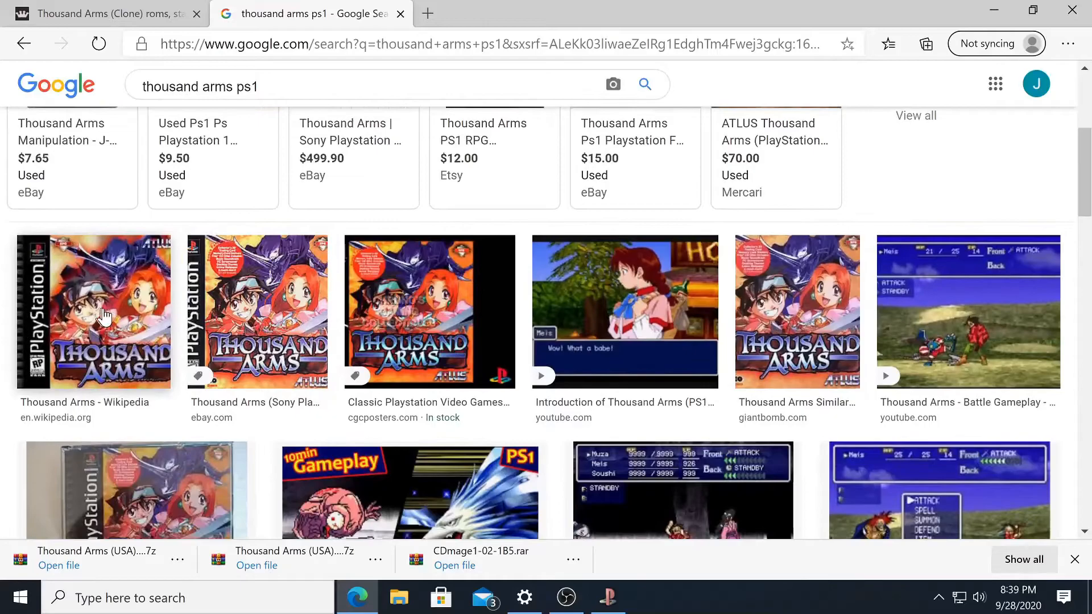
click(99, 316)
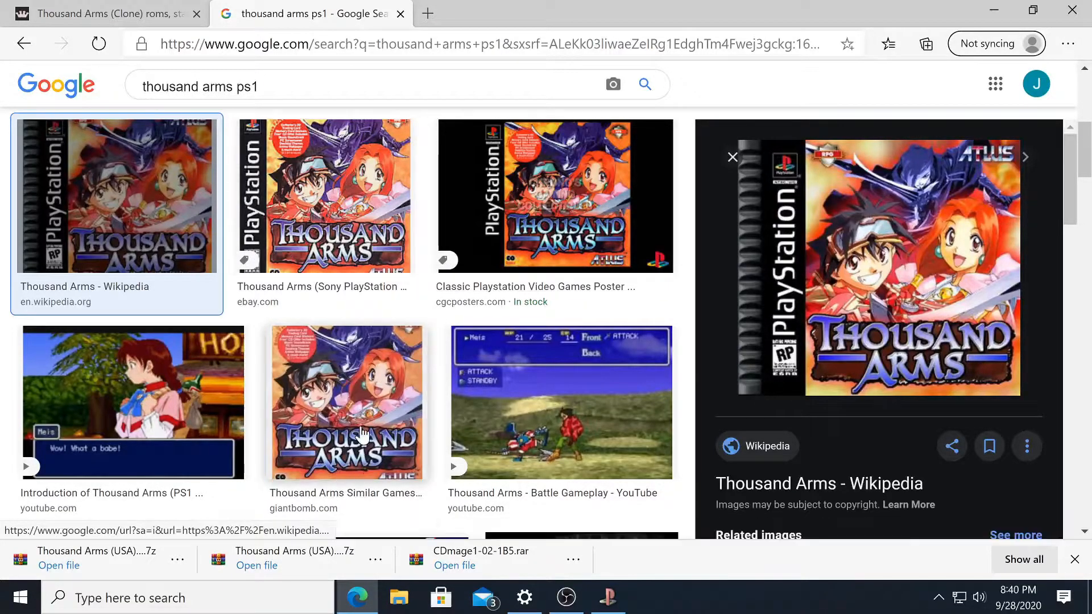
right_click(869, 268)
click(660, 413)
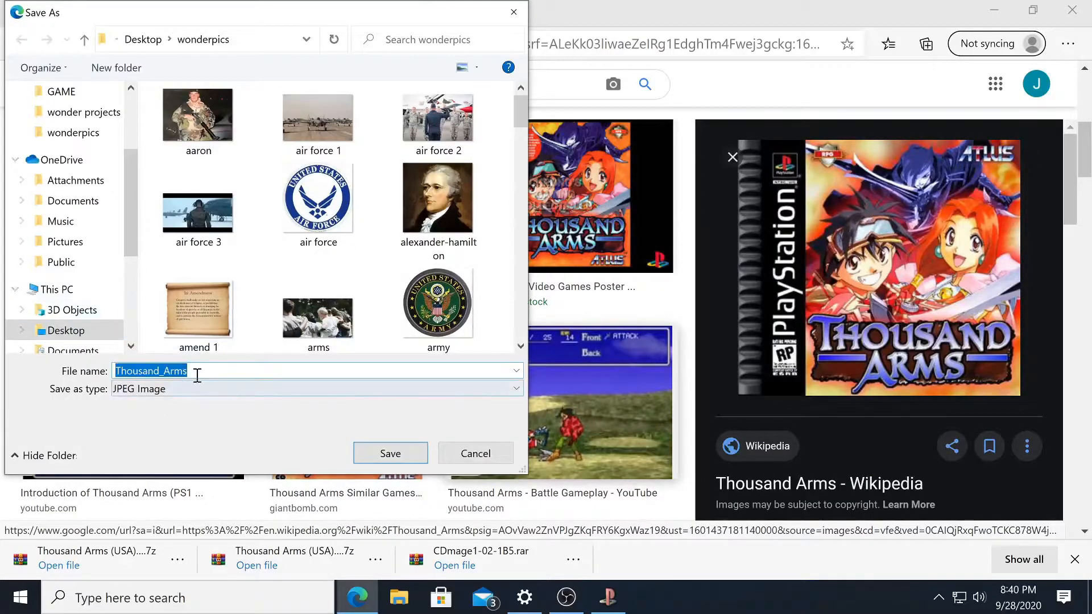
scroll(57, 182, up, 3)
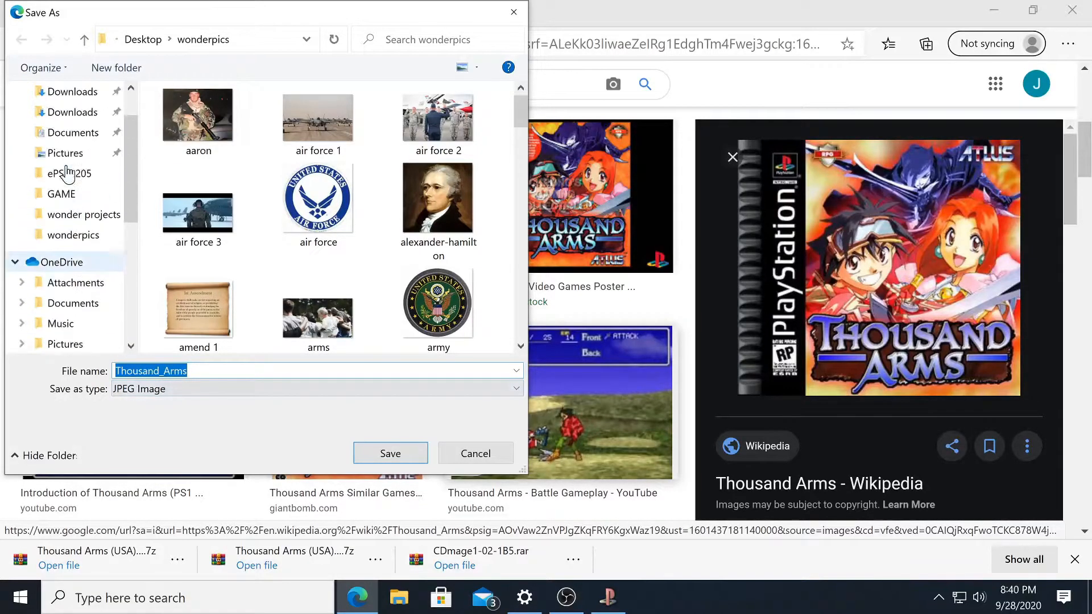
click(79, 131)
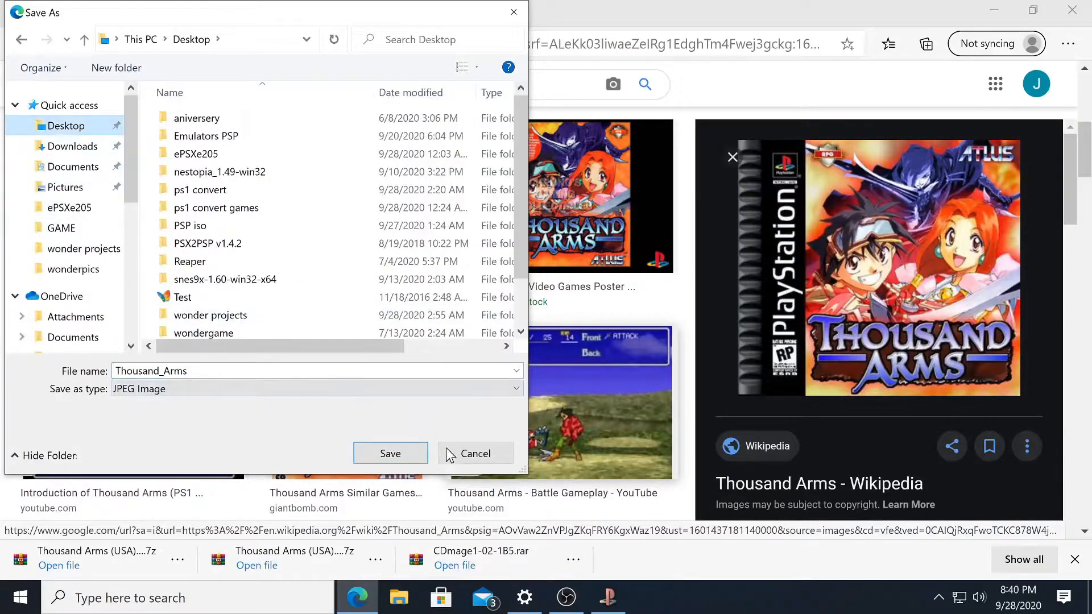
click(376, 454)
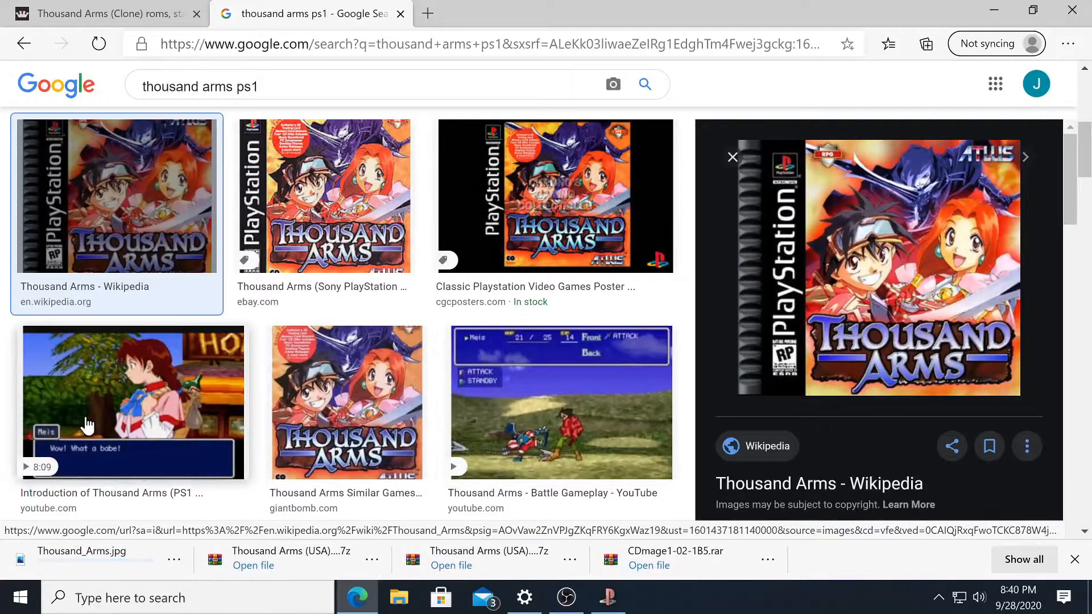
Save the YouTube "Introduction of Thousand Arms" image to the desktop as the JPEG file hqdefault and return to PSX2PSP.
scroll(152, 394, down, 1)
scroll(153, 394, down, 2)
scroll(148, 375, up, 1)
click(137, 267)
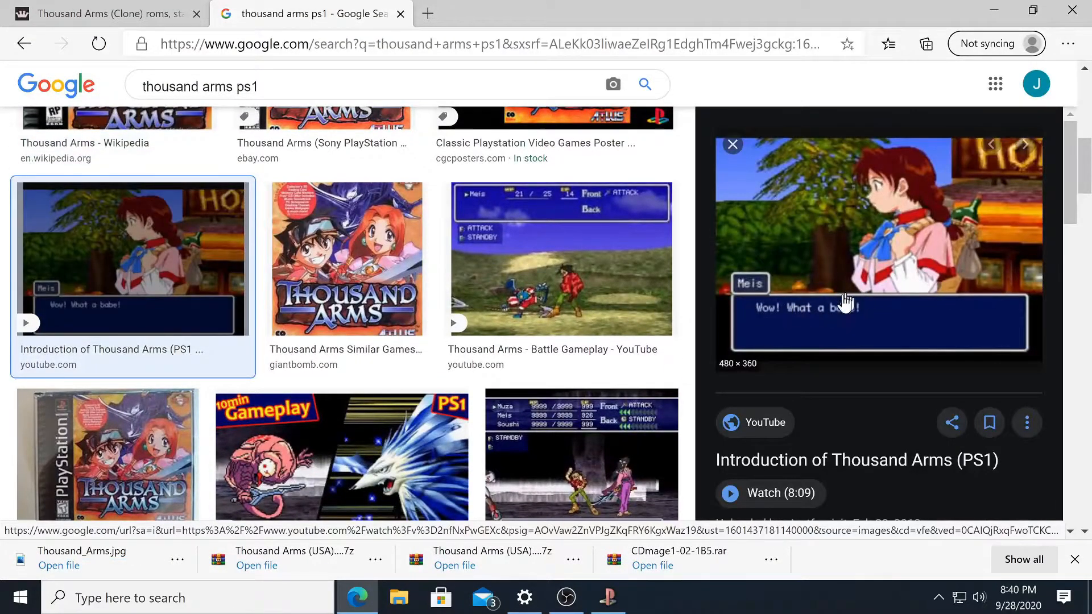
right_click(885, 245)
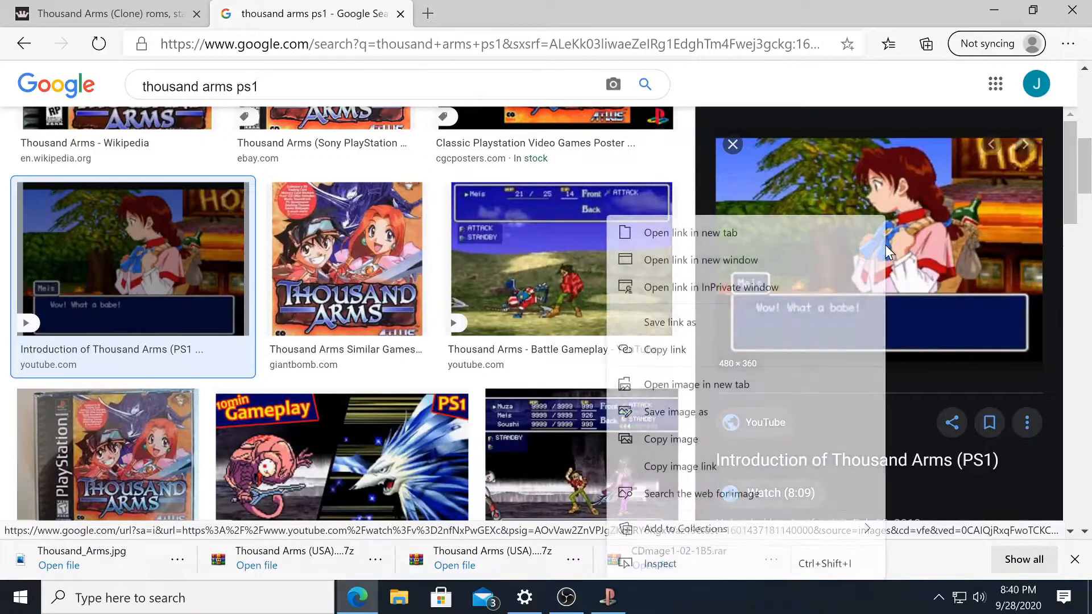
click(689, 413)
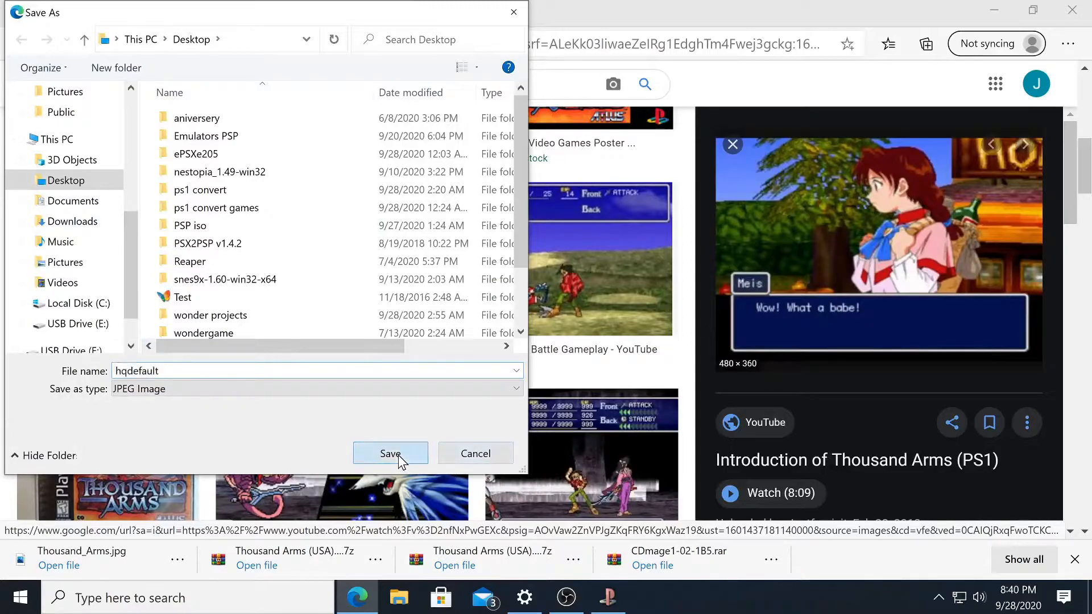
click(398, 455)
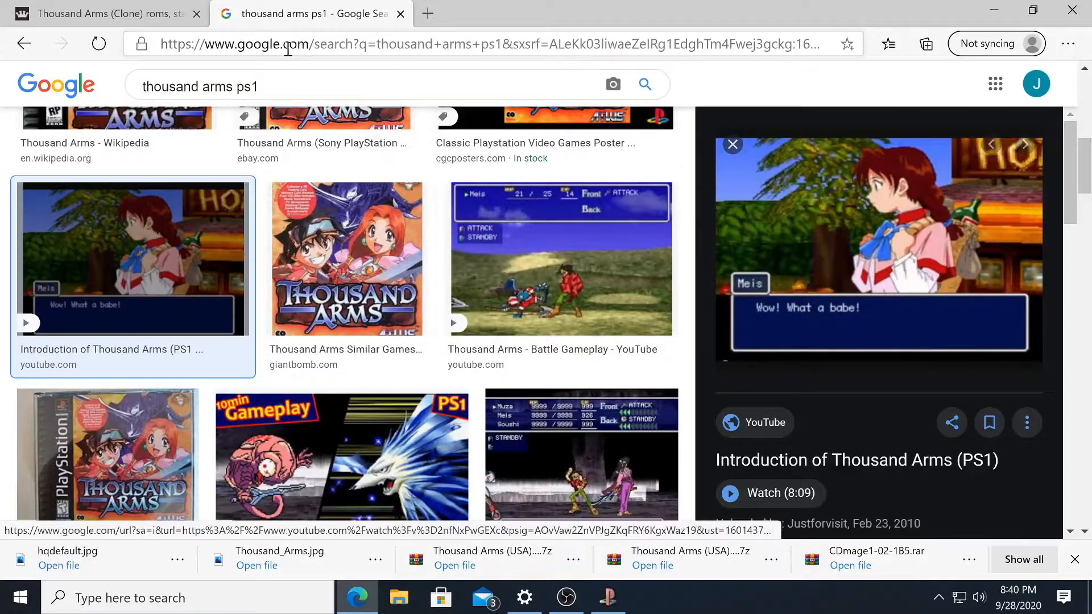
click(401, 14)
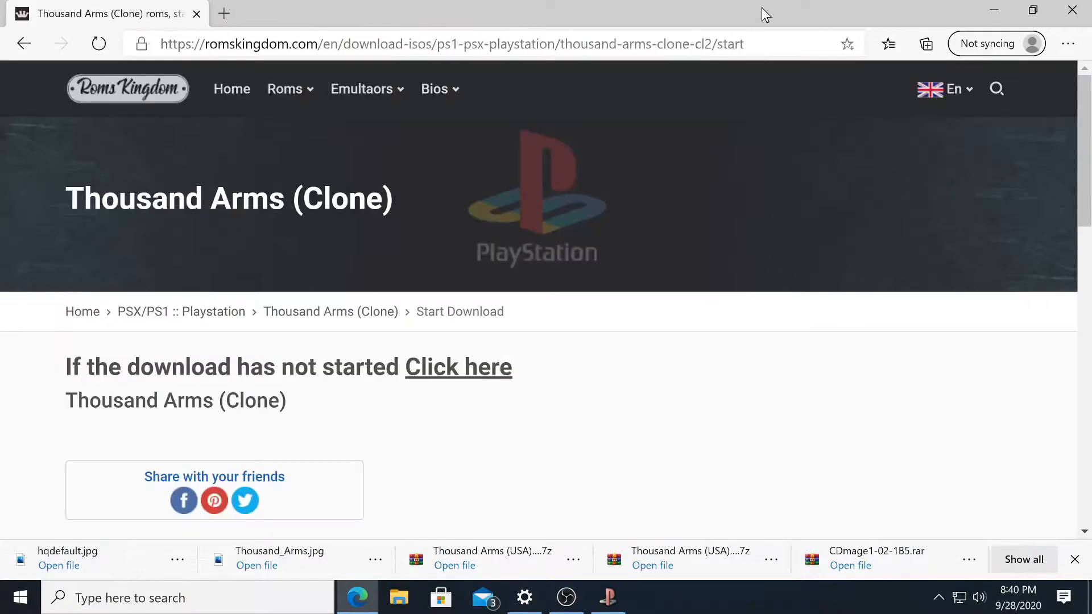
click(994, 10)
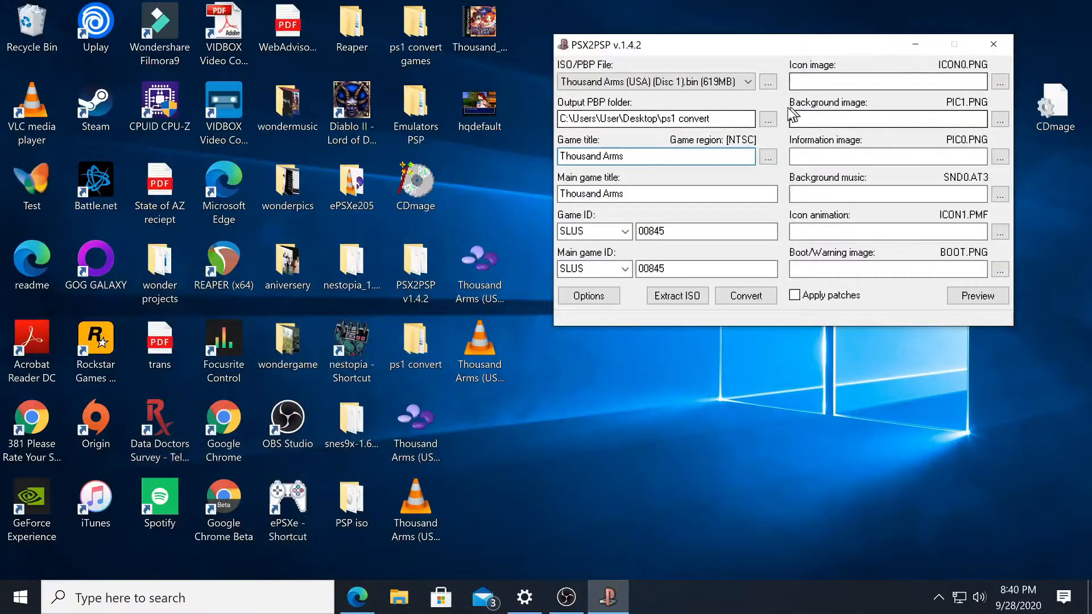
Set the icon image of the Thousand Arms game to Thousand_Arms.jpg from the desktop.
click(746, 83)
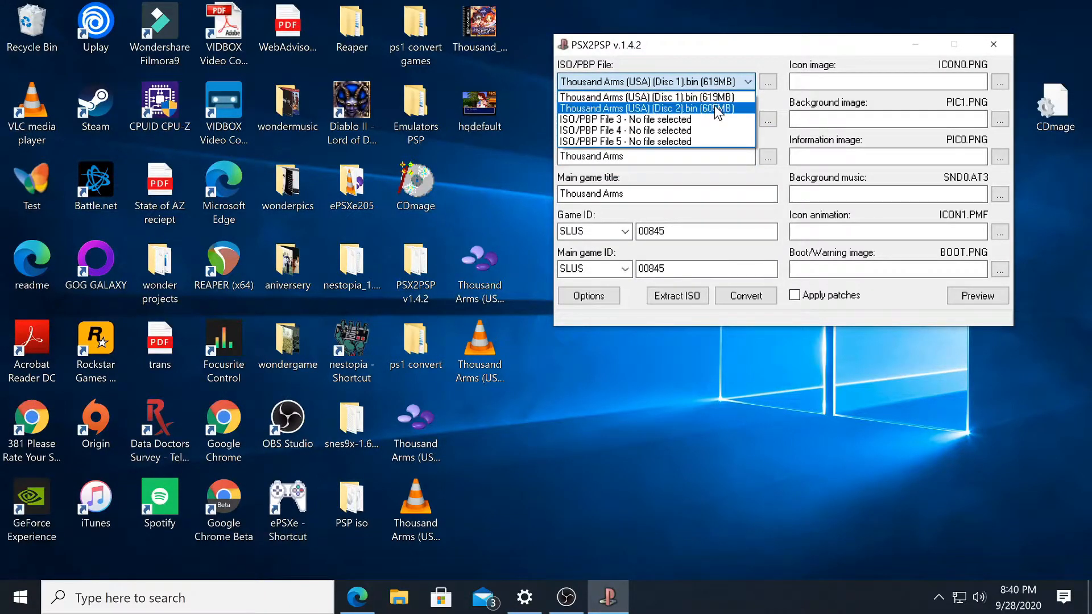
click(747, 83)
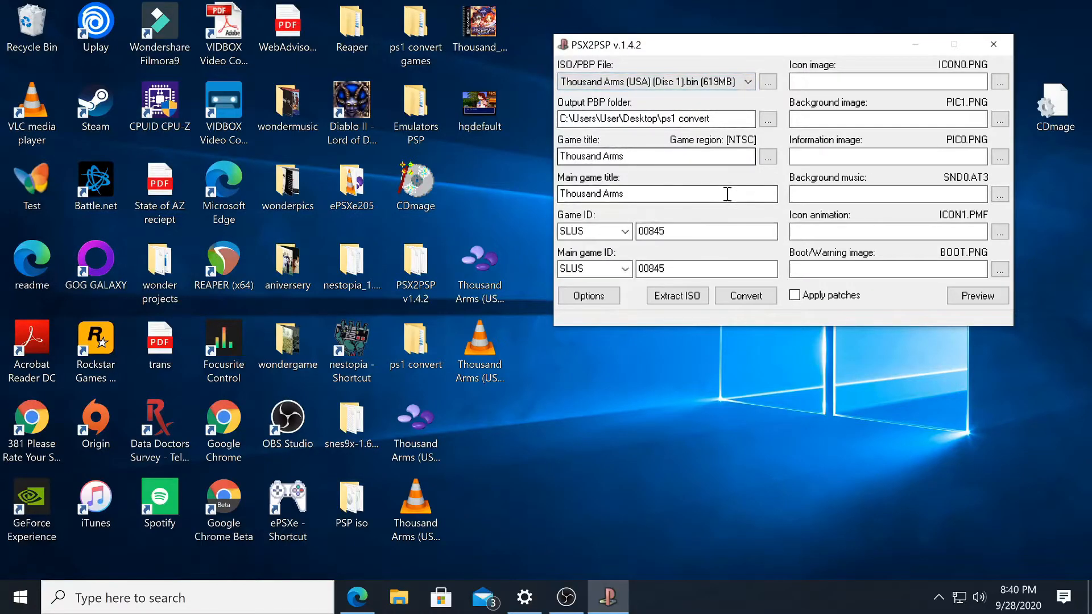
click(1000, 82)
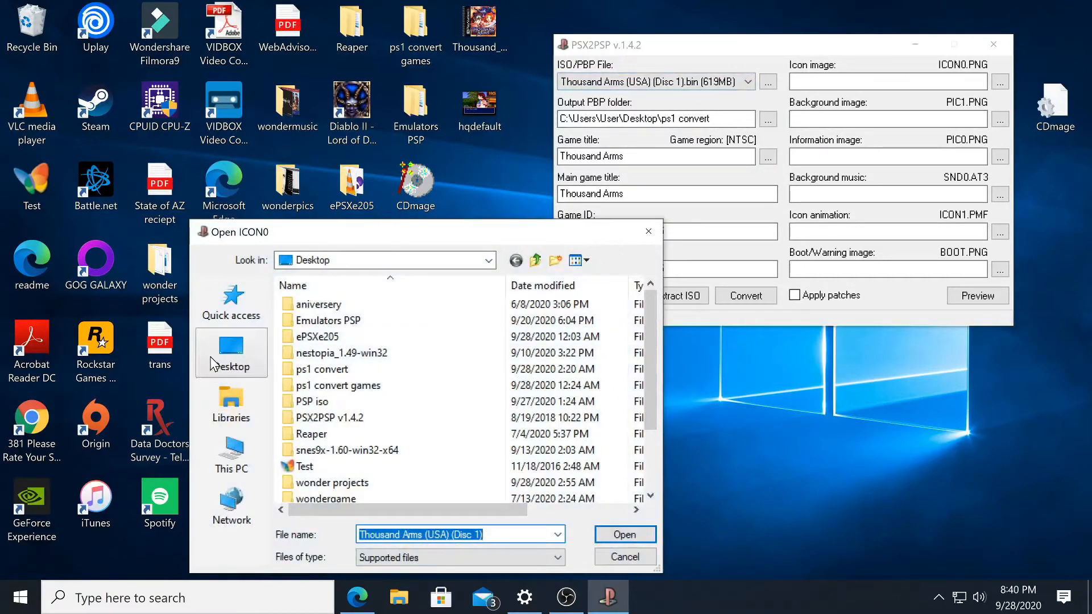
click(231, 353)
scroll(517, 380, down, 5)
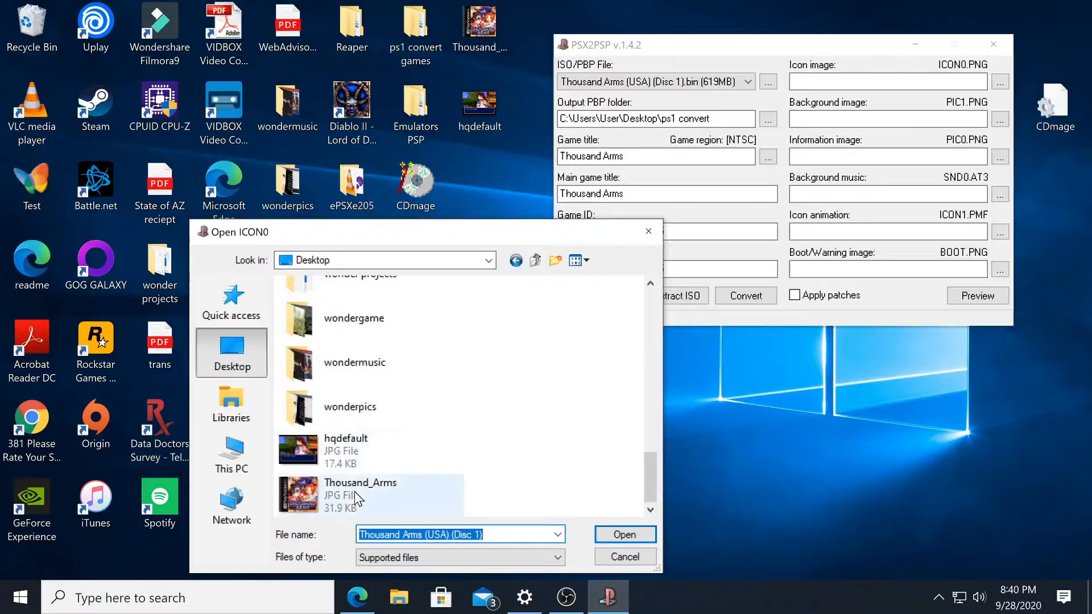
click(432, 493)
click(641, 534)
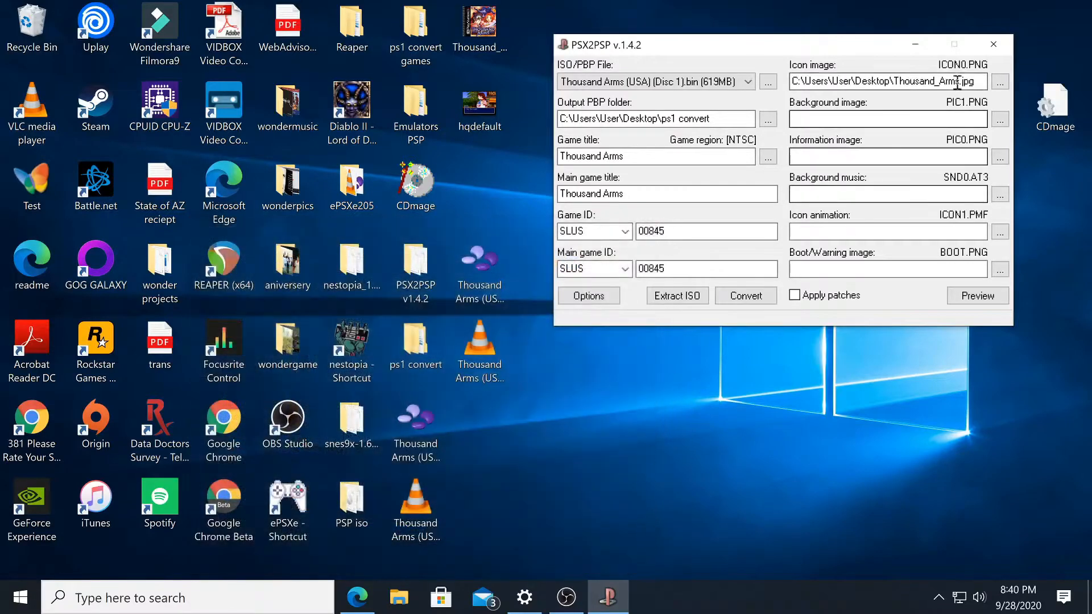
Set the background image of the Thousand Arms game to hqdefault.jpg from the desktop.
click(999, 120)
click(231, 353)
scroll(455, 421, down, 5)
click(398, 451)
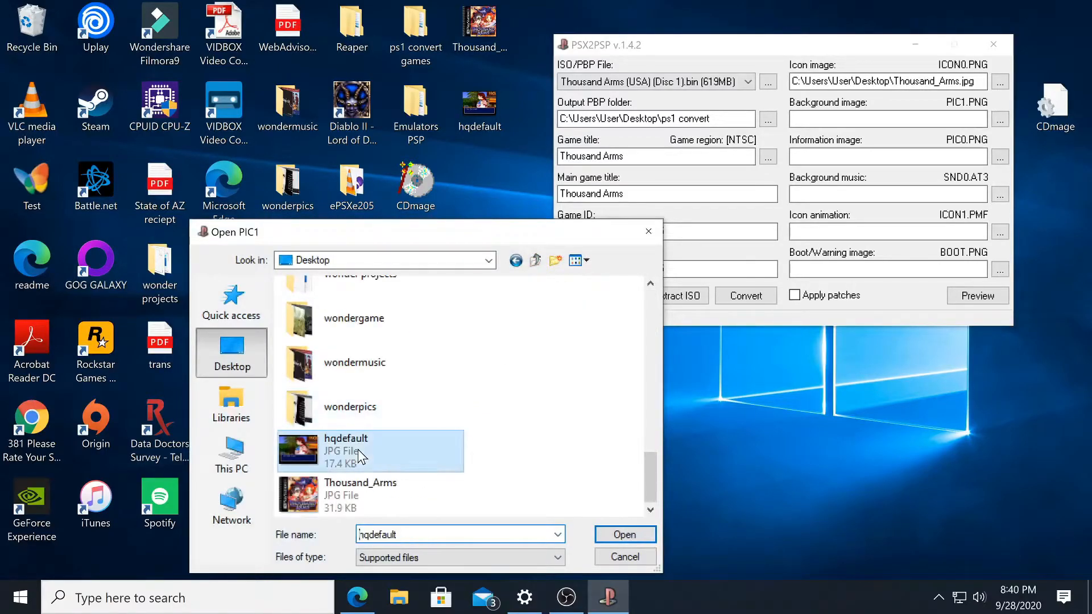
click(625, 534)
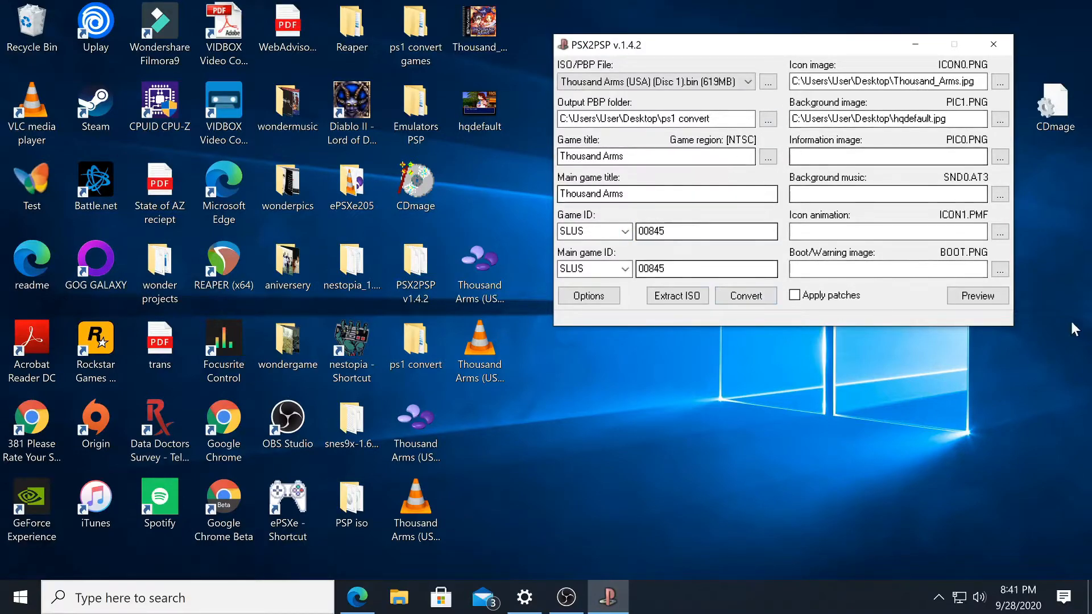
Preview the game artwork and convert the Thousand Arms discs into a PSP game, closing the converter when done.
click(977, 296)
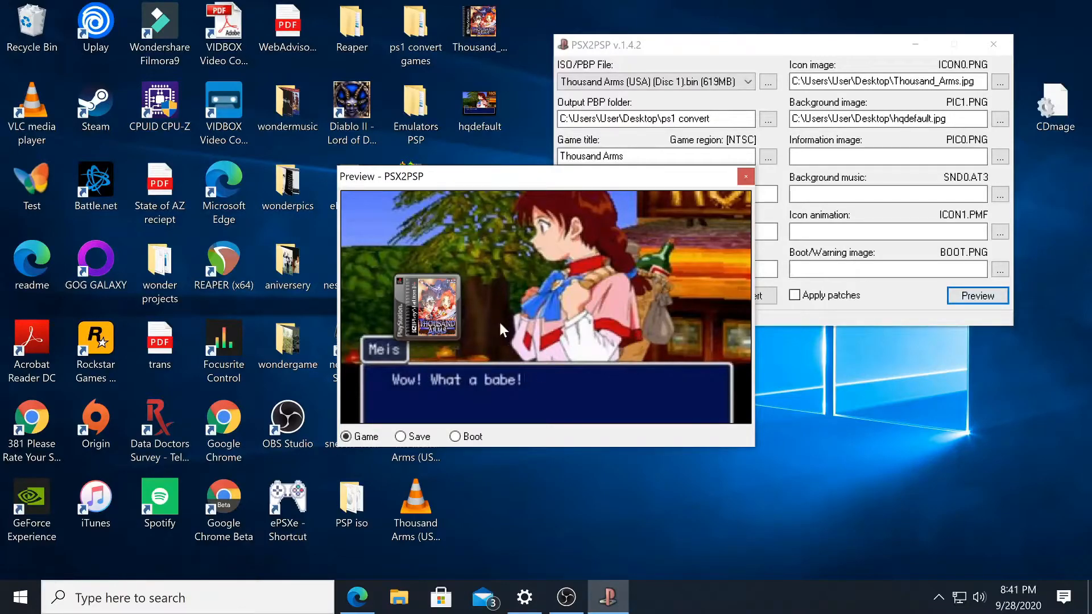
click(746, 177)
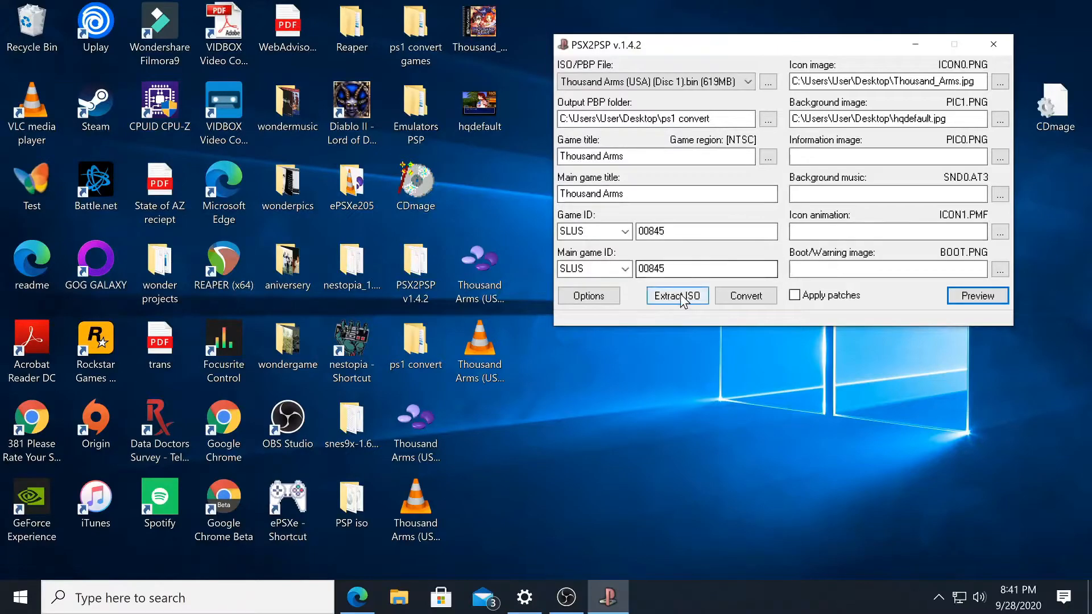
click(746, 296)
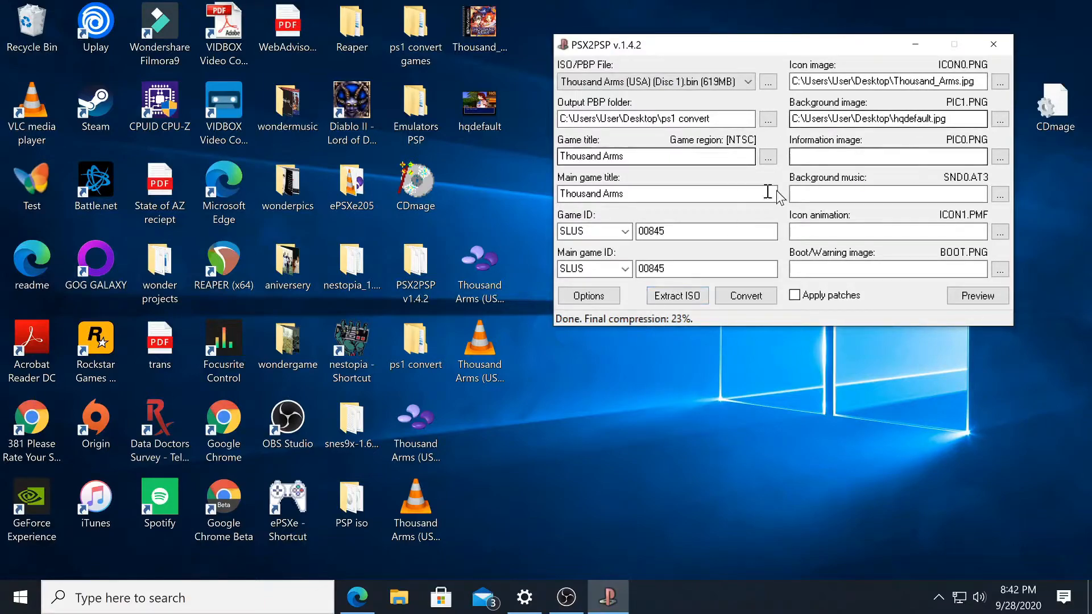
click(994, 46)
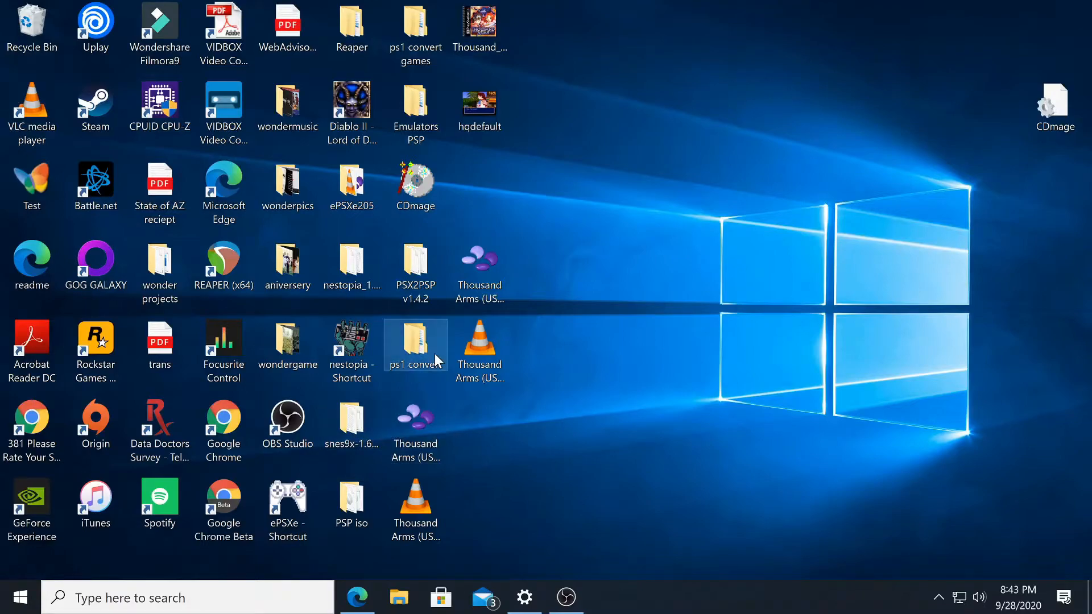
Rename the SLUS00845 folder inside the desktop's ps1 convert folder as Thousand arms.
double_click(423, 351)
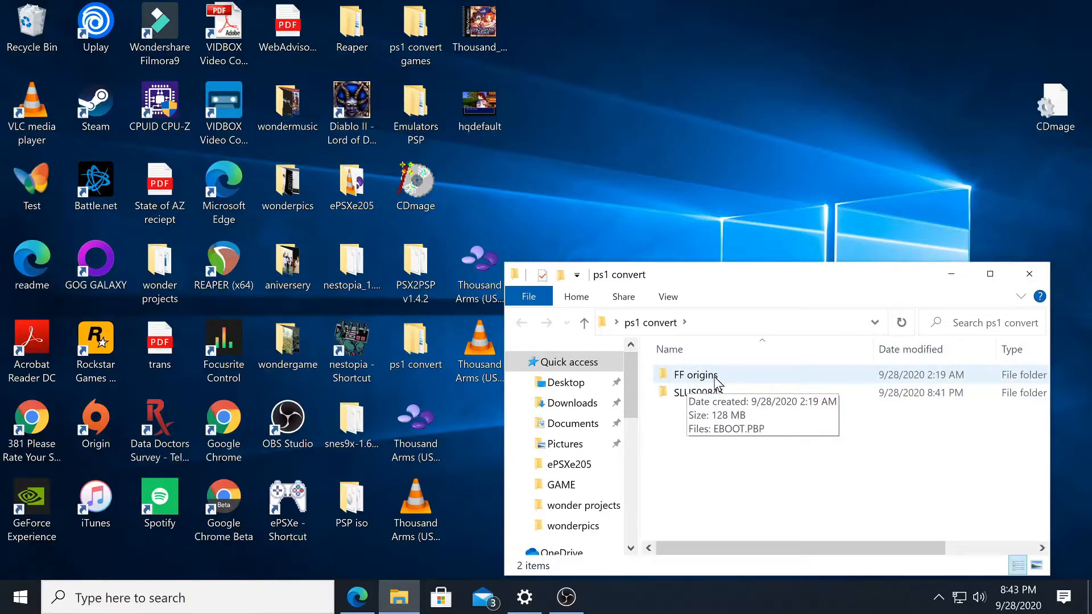
right_click(690, 395)
click(661, 429)
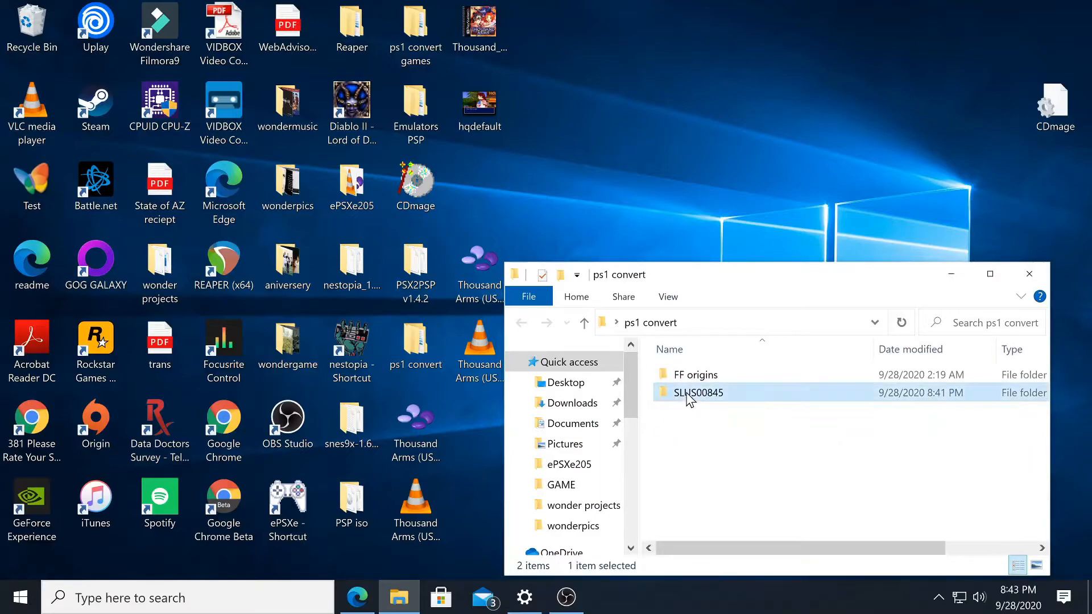
right_click(688, 394)
click(718, 356)
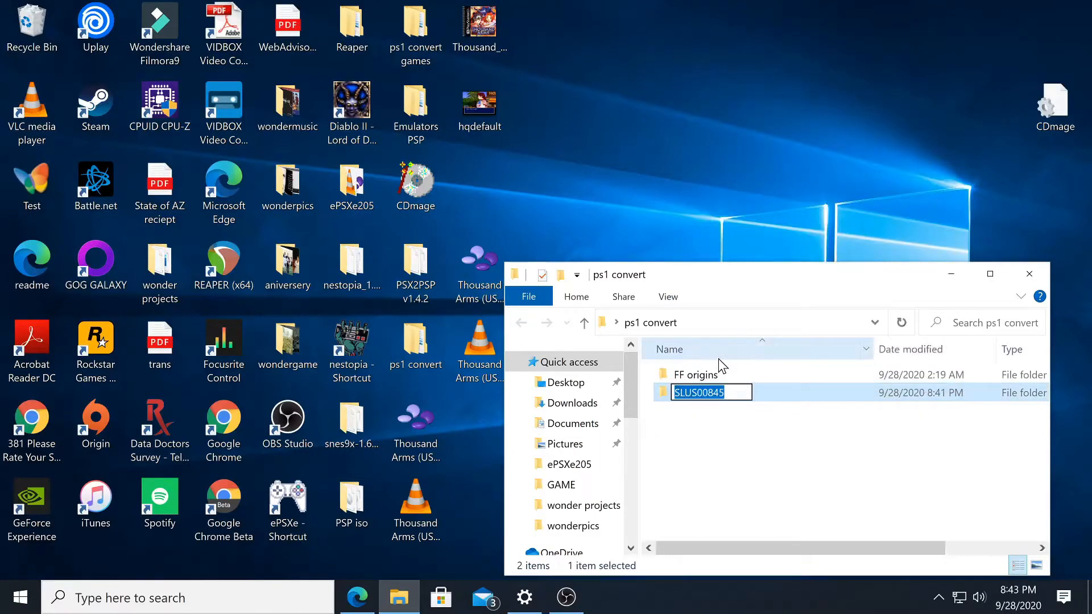
text(Th)
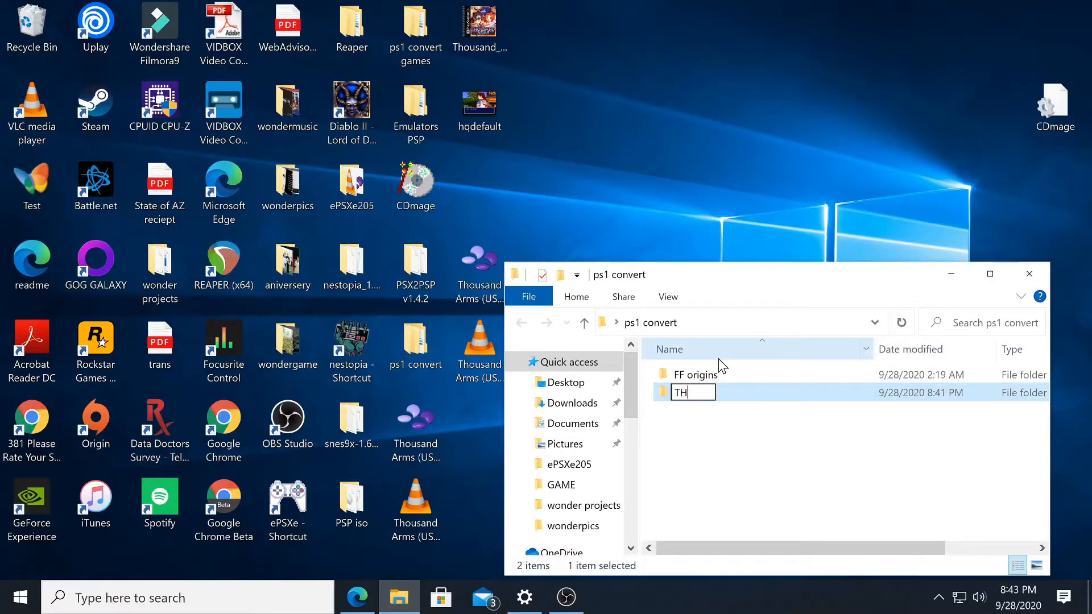
text(ousand arms)
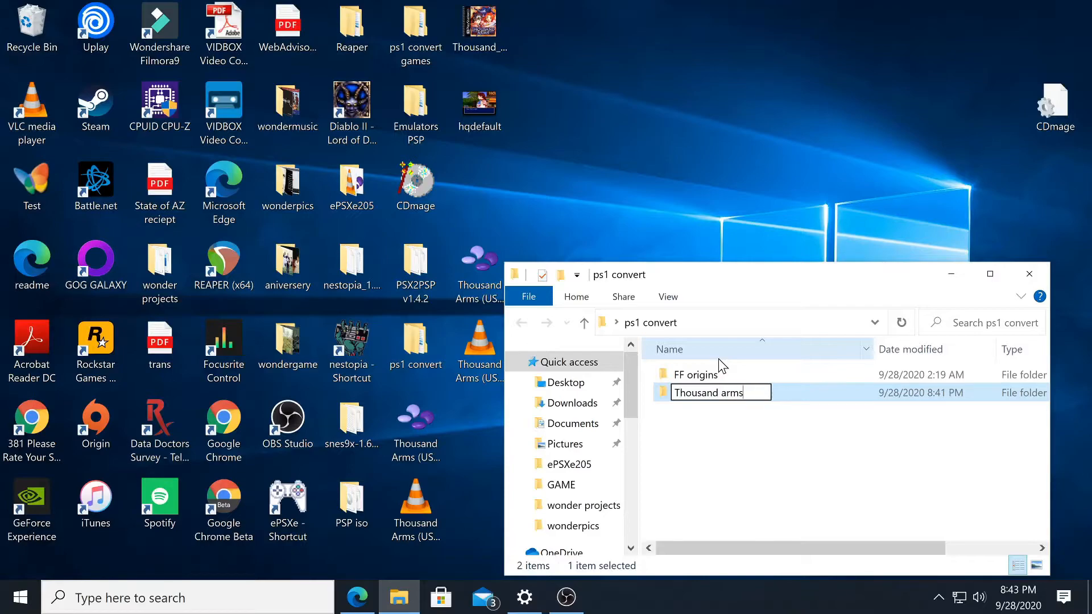
key(Return)
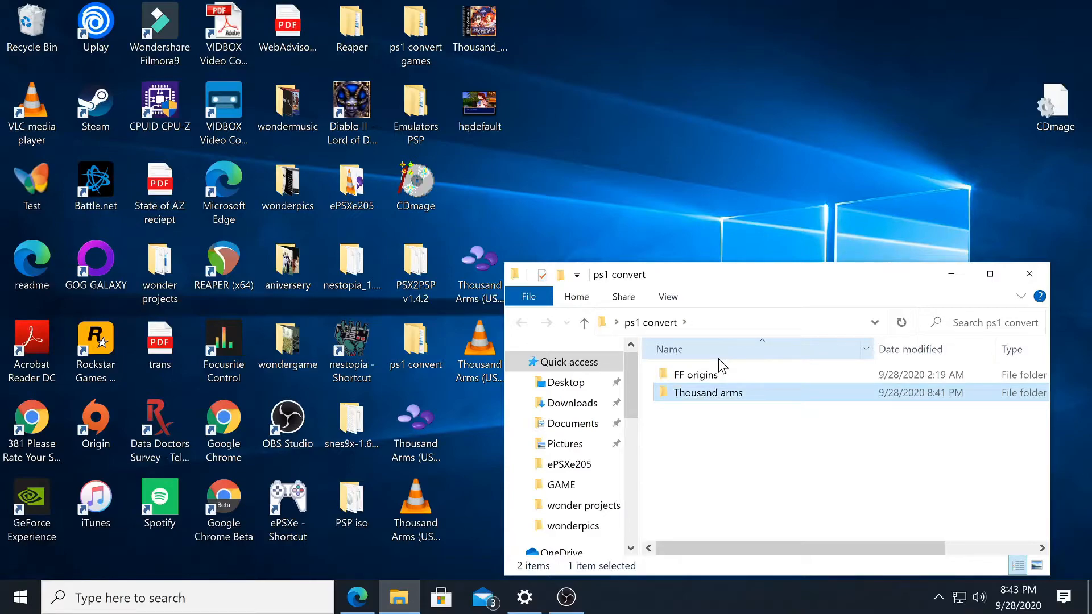
Clear the desktop by moving the two artwork images and the Thousand Arms disc files to the Recycle Bin.
drag(770, 279, 718, 108)
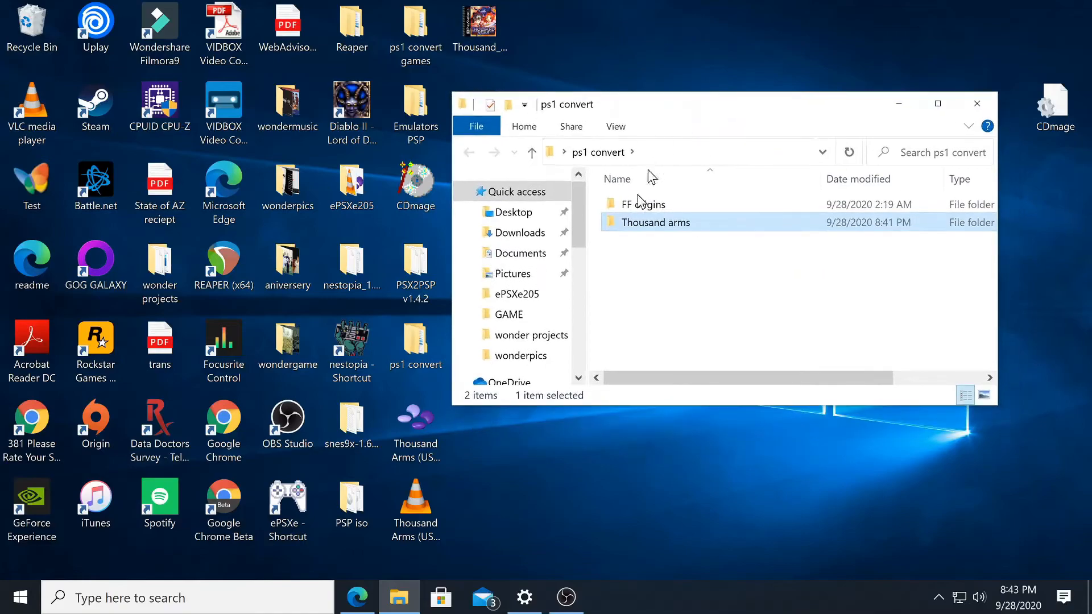
click(898, 103)
drag(490, 161, 31, 26)
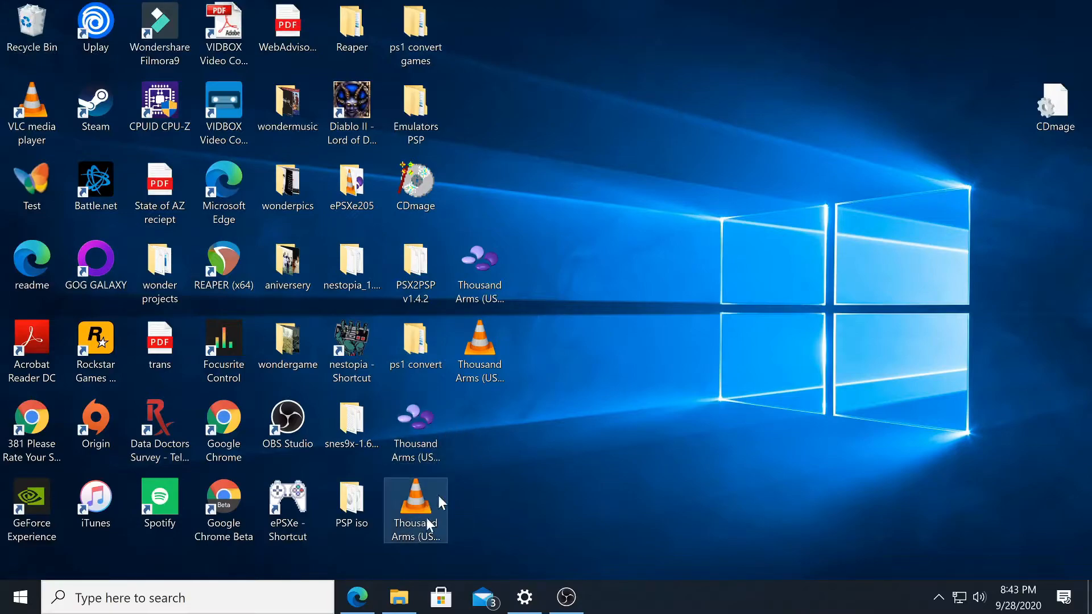
drag(485, 403, 32, 25)
drag(421, 541, 33, 14)
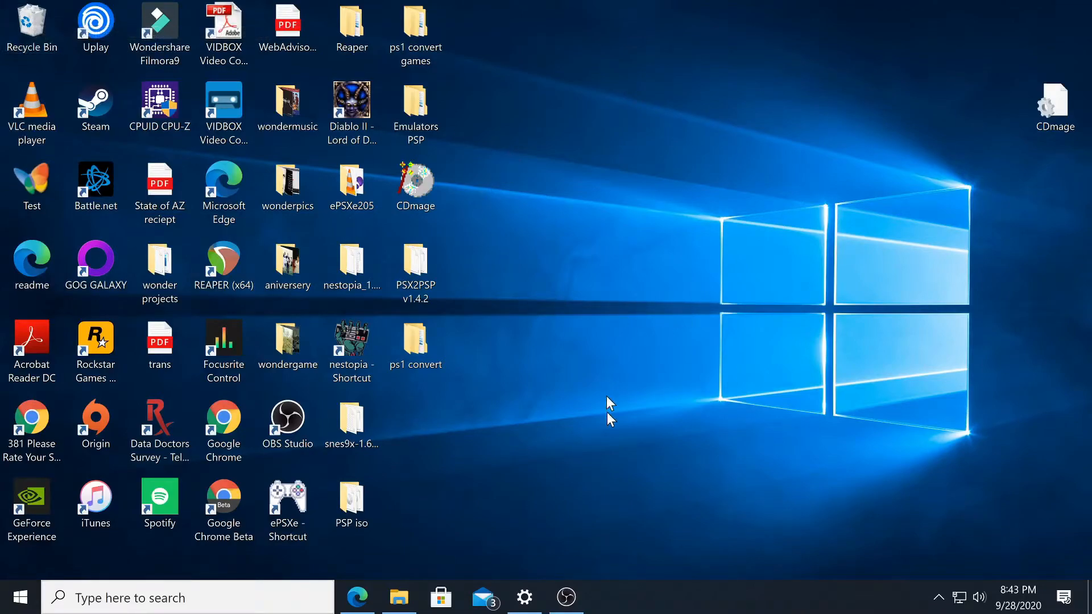
Open the PSP folder on USB Drive (E:) and move its window clear of the ps1 convert folder on the desktop.
click(402, 600)
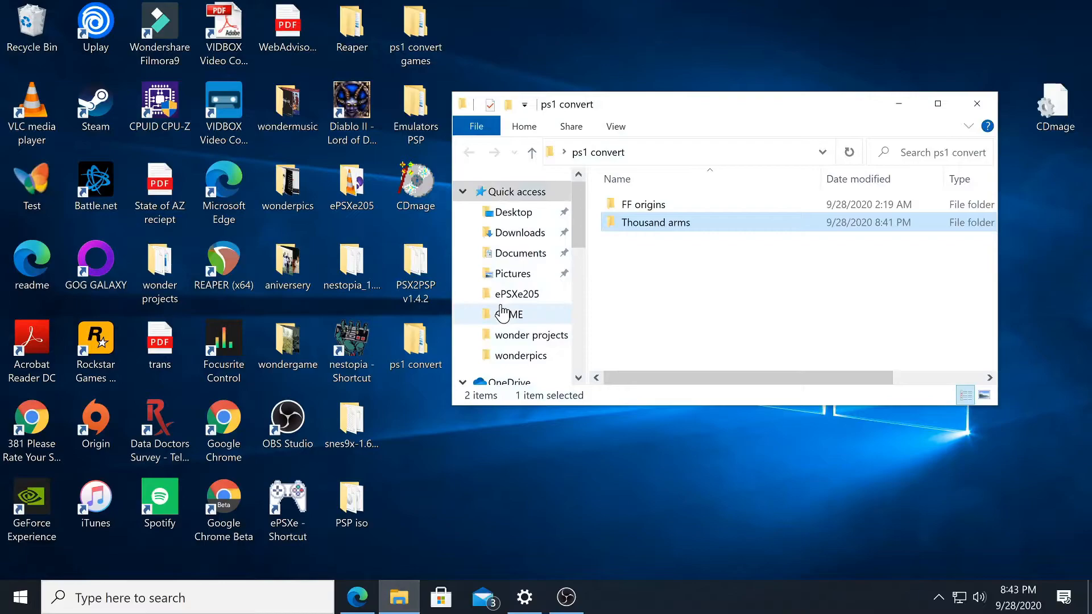
scroll(560, 324, down, 1)
scroll(561, 324, down, 7)
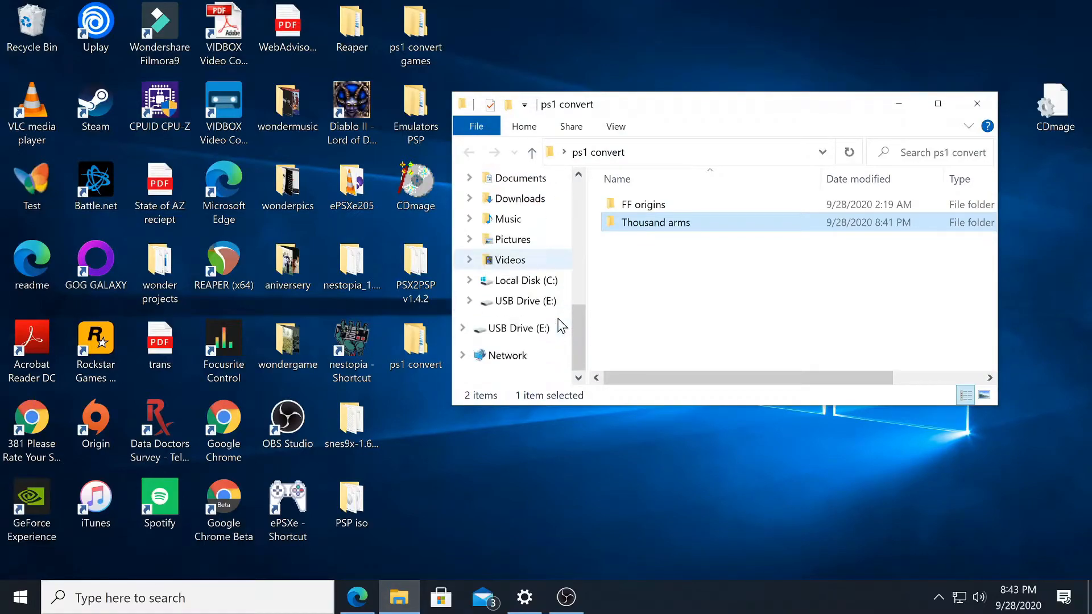
click(524, 307)
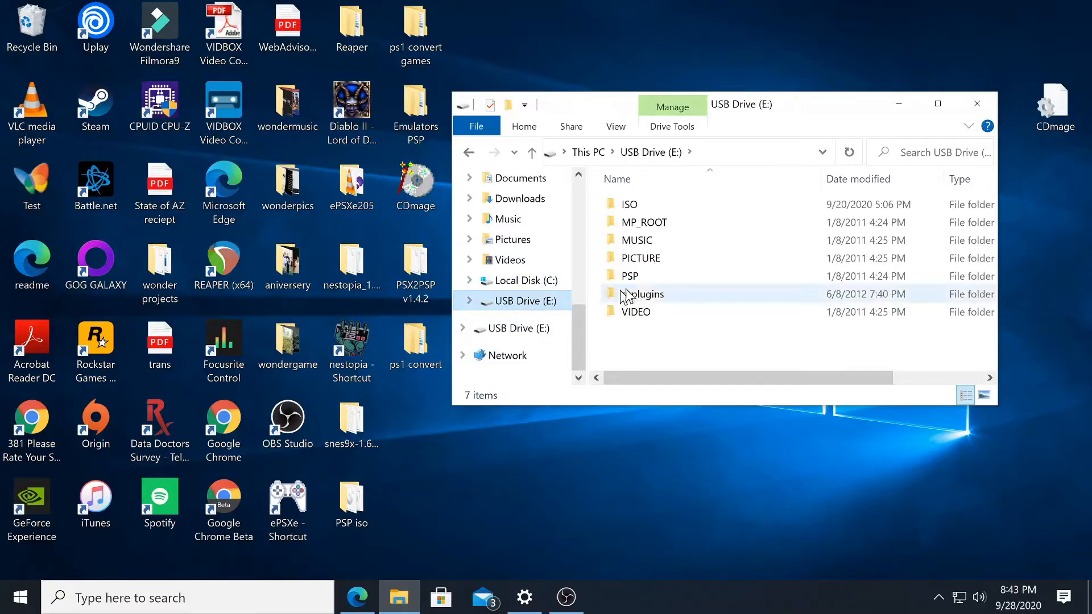
double_click(632, 278)
drag(701, 115, 836, 76)
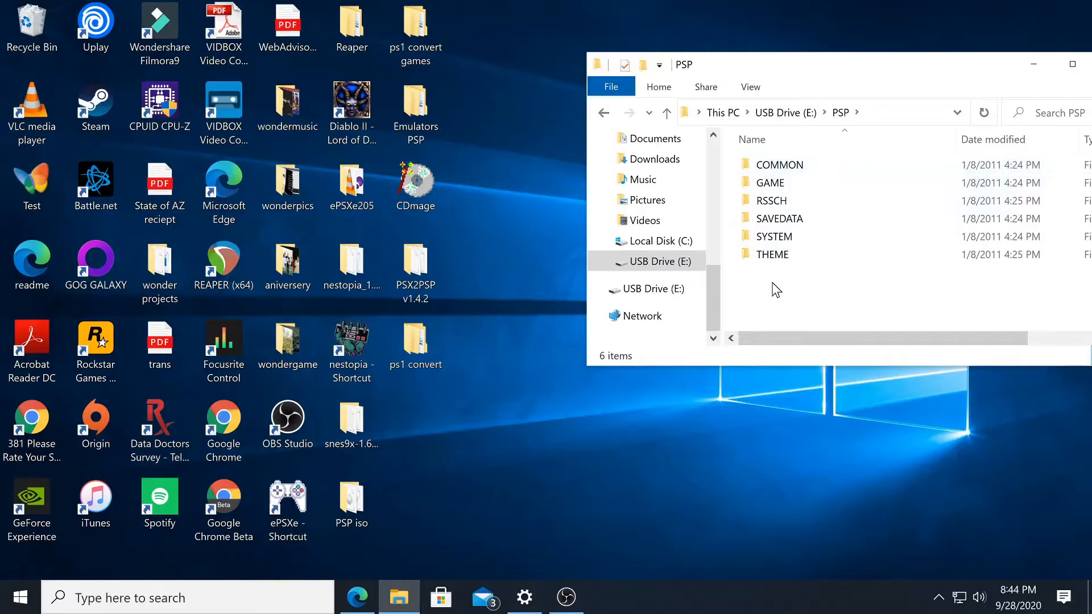
Copy the Thousand arms folder from ps1 convert into the USB drive's PSP GAME folder and check that folder's contents.
click(424, 341)
double_click(424, 341)
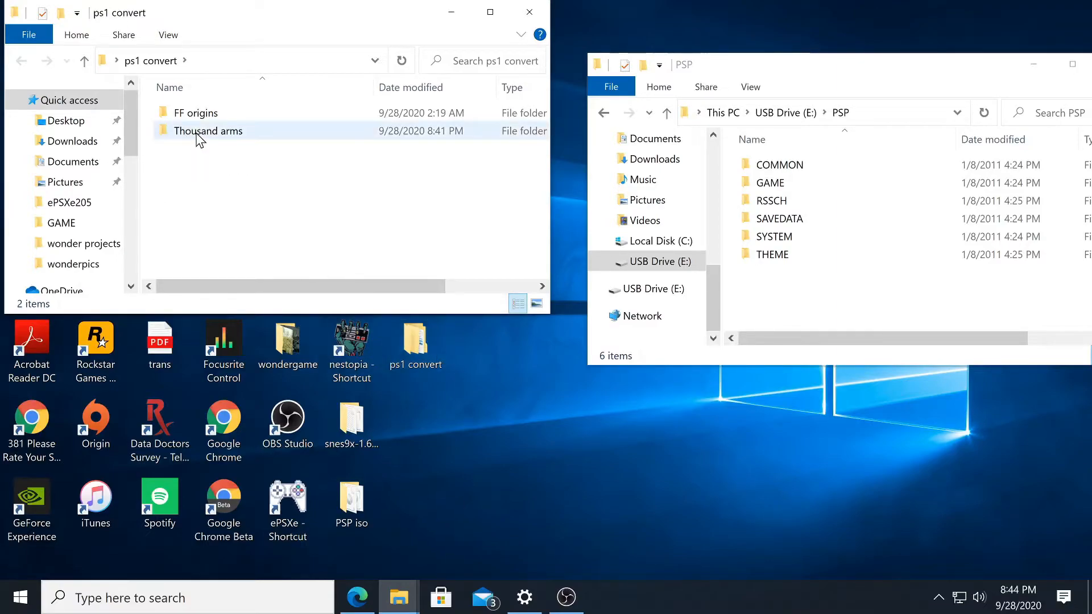
mouse_move(202, 137)
drag(202, 137, 780, 189)
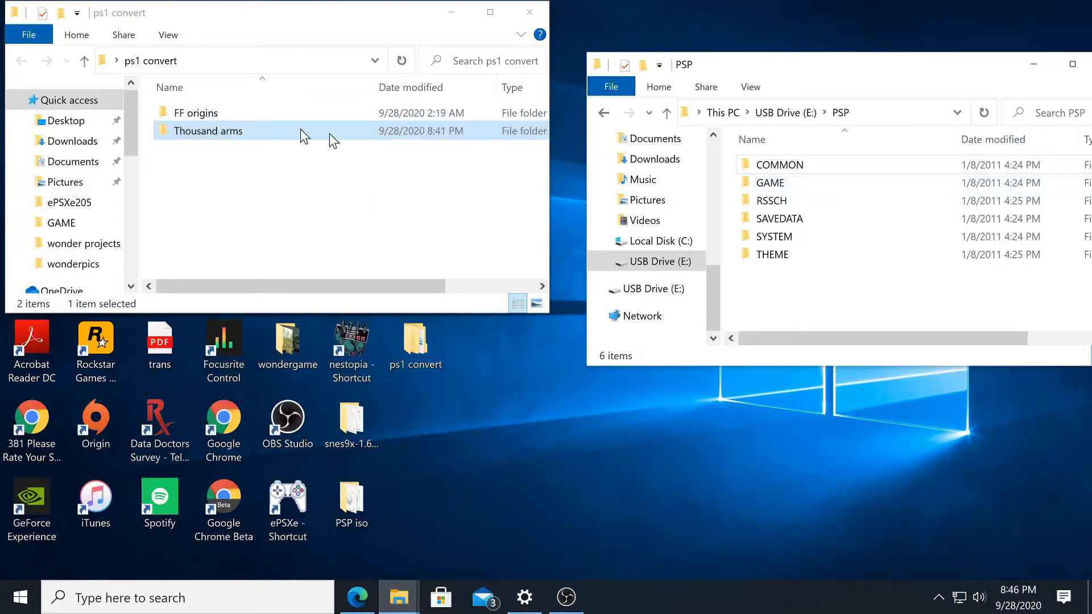
mouse_move(774, 191)
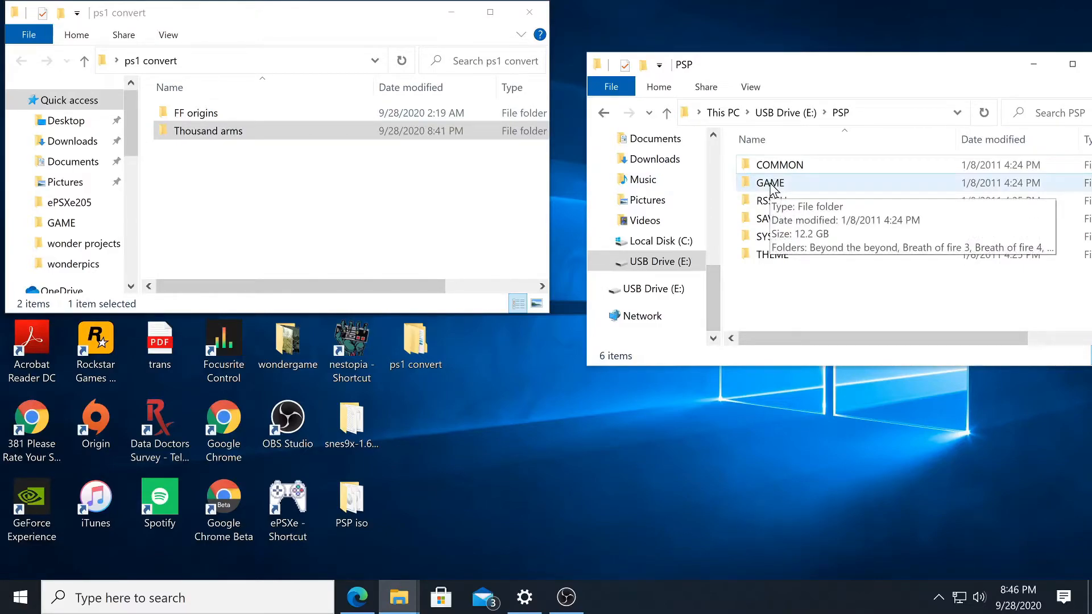
double_click(772, 183)
scroll(819, 212, down, 6)
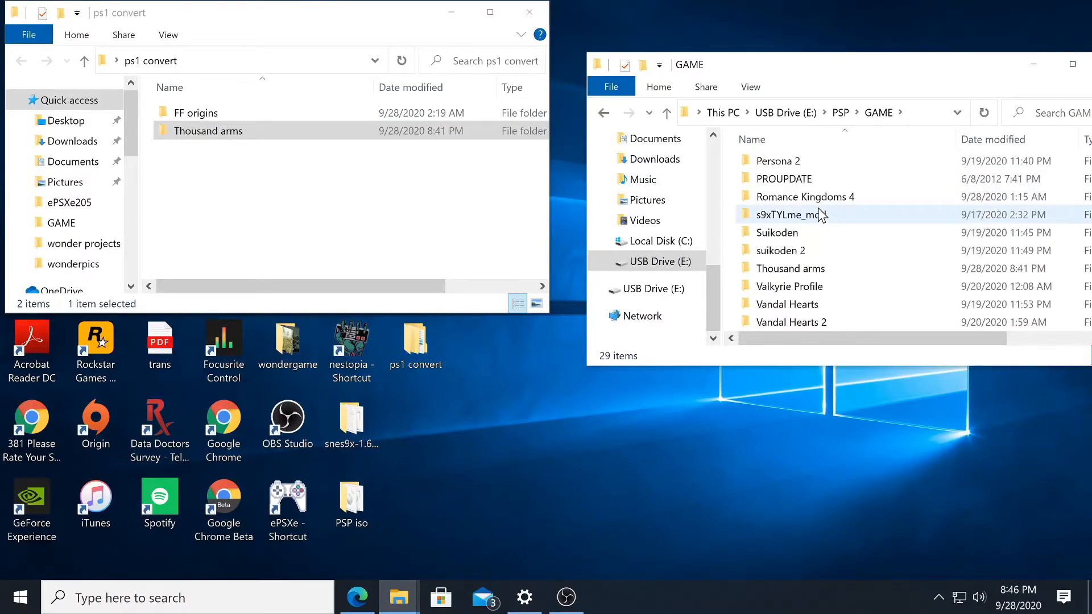
scroll(822, 215, down, 1)
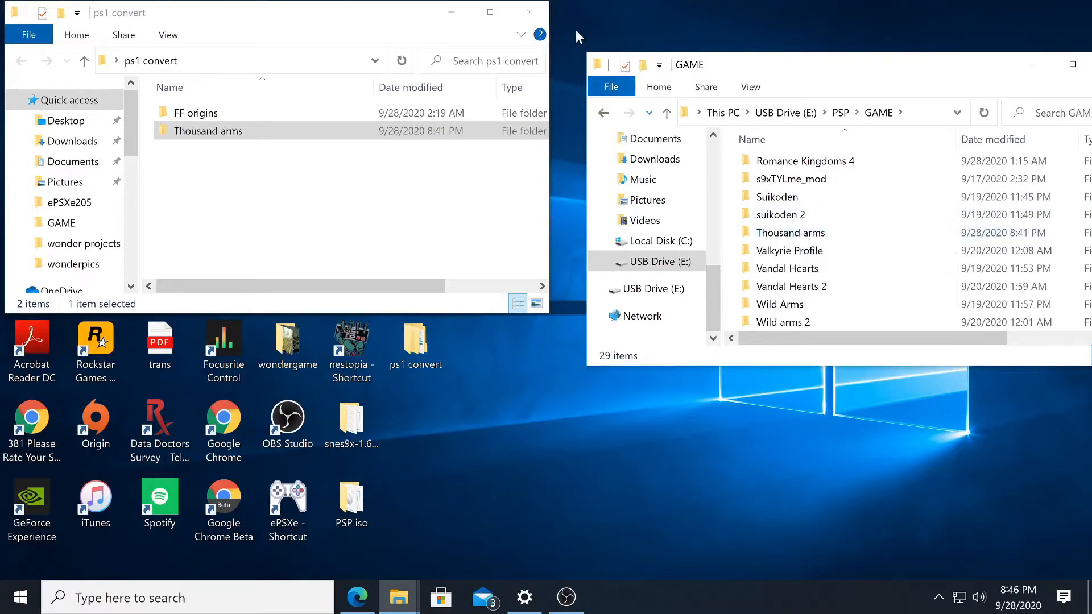
Close the ps1 convert and GAME folder windows to return to the clear desktop.
click(529, 12)
drag(834, 64, 667, 73)
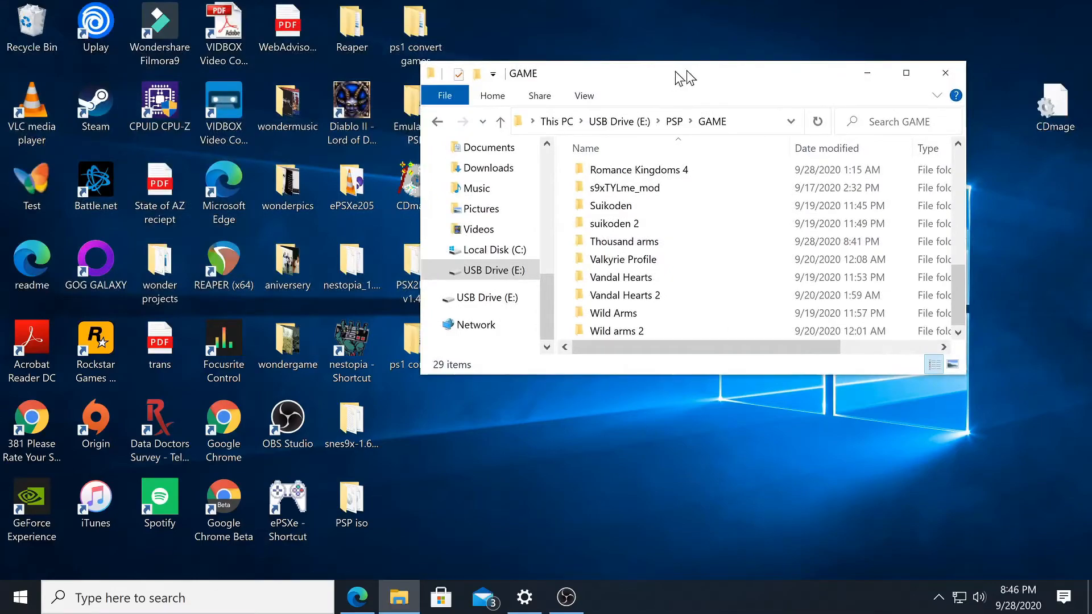
click(945, 73)
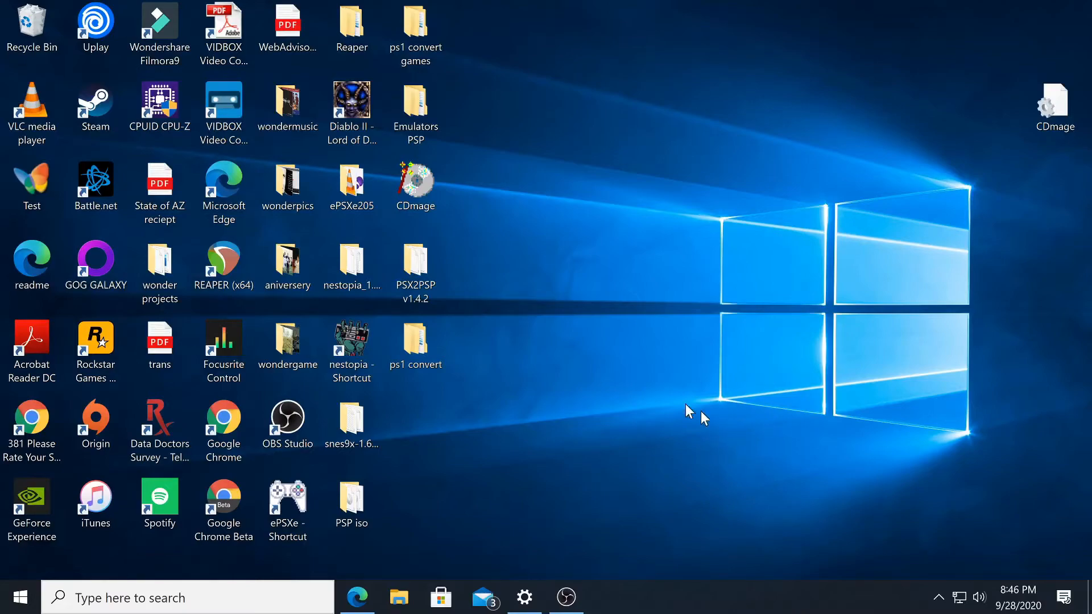
Open CDmage from the desktop to look at its main window, and close it again.
double_click(421, 183)
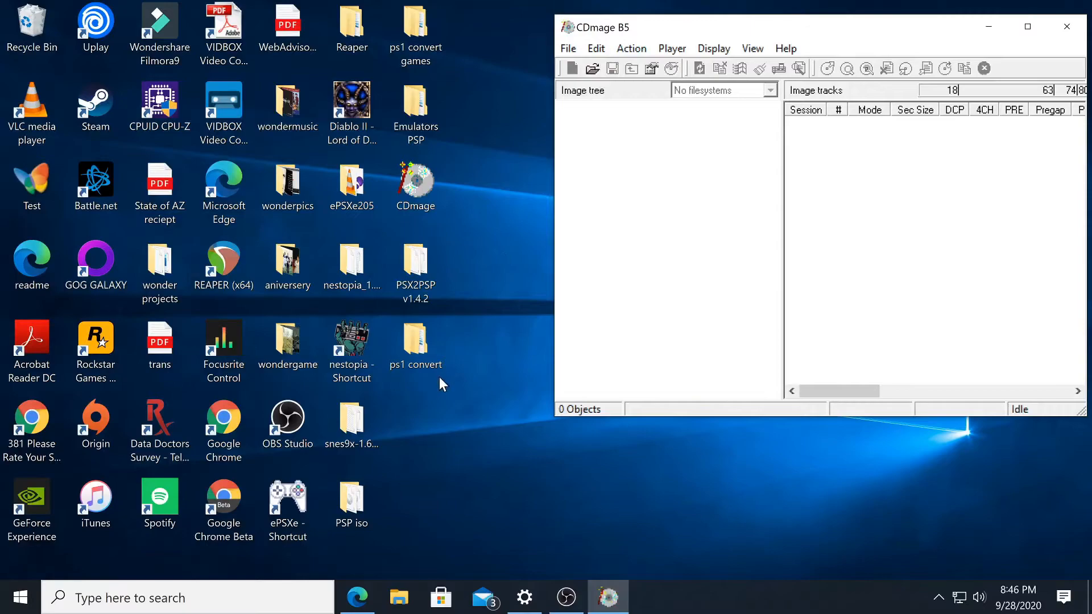
drag(890, 27, 824, 67)
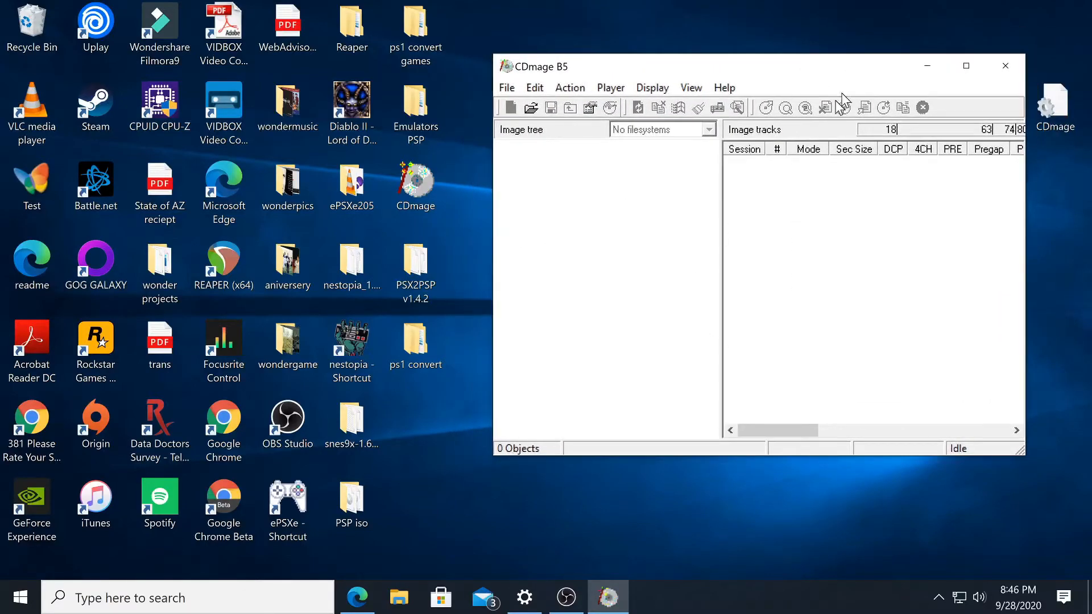
click(1006, 65)
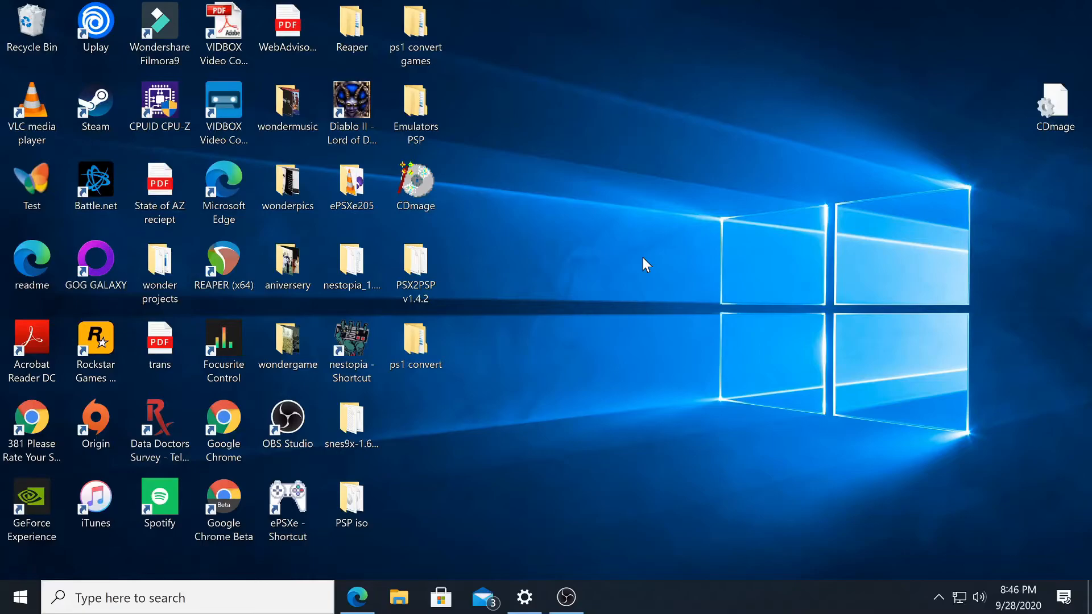
Launch PSX2PSP from the PSX2PSP v1.4.2 folder, view its list of ISO/PBP file slots, and close the program and folder.
double_click(418, 268)
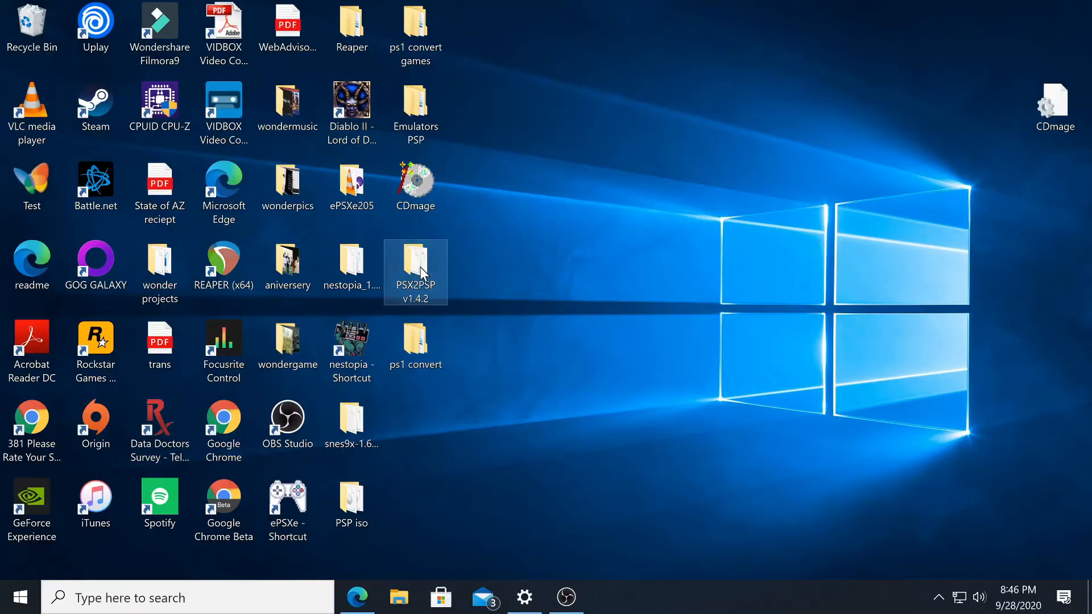
double_click(599, 284)
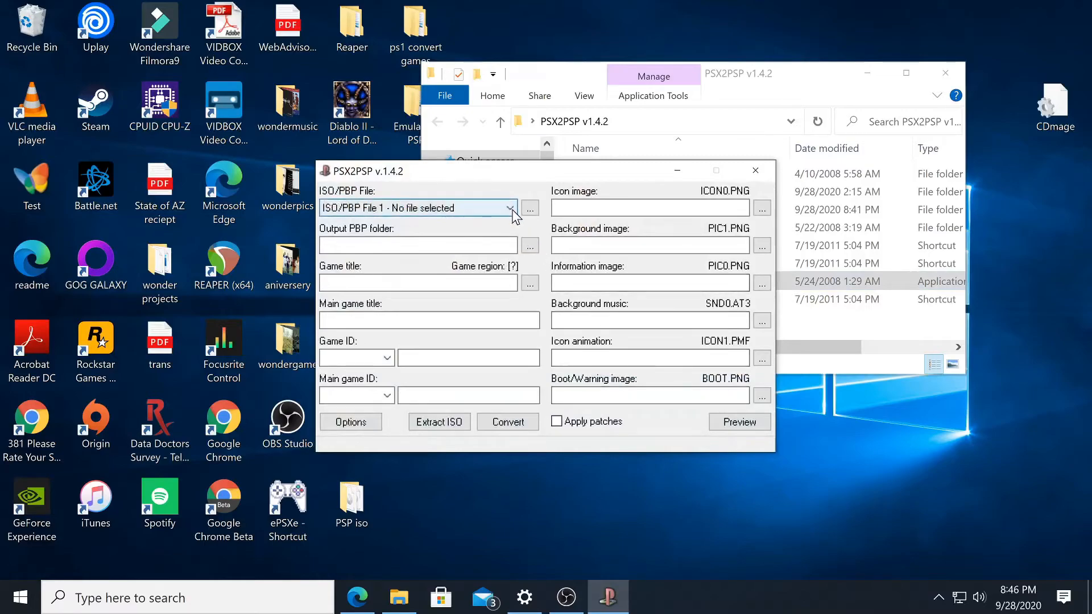
click(511, 209)
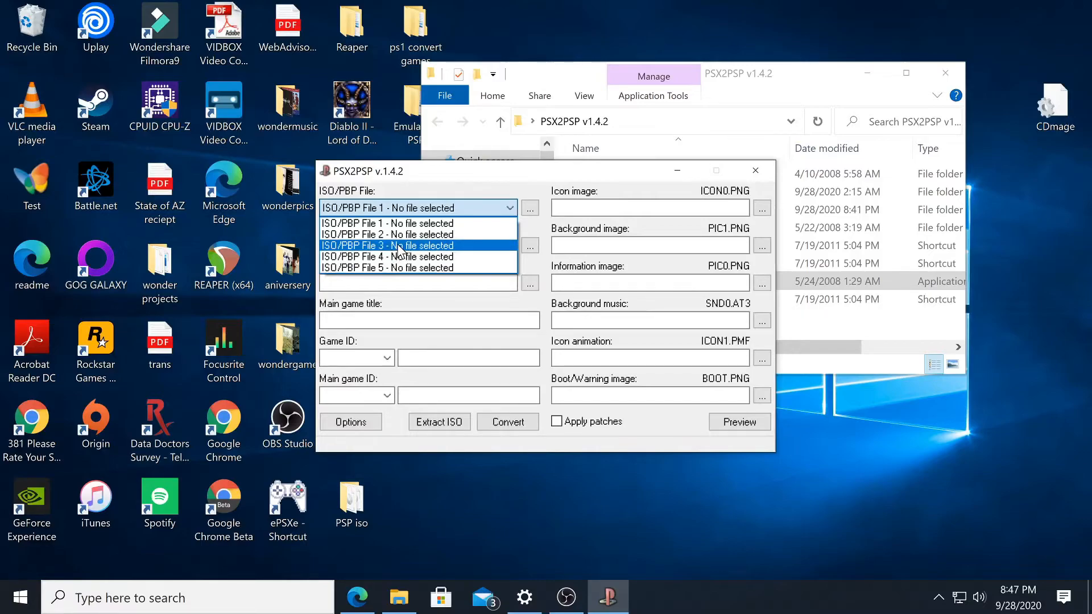
click(510, 208)
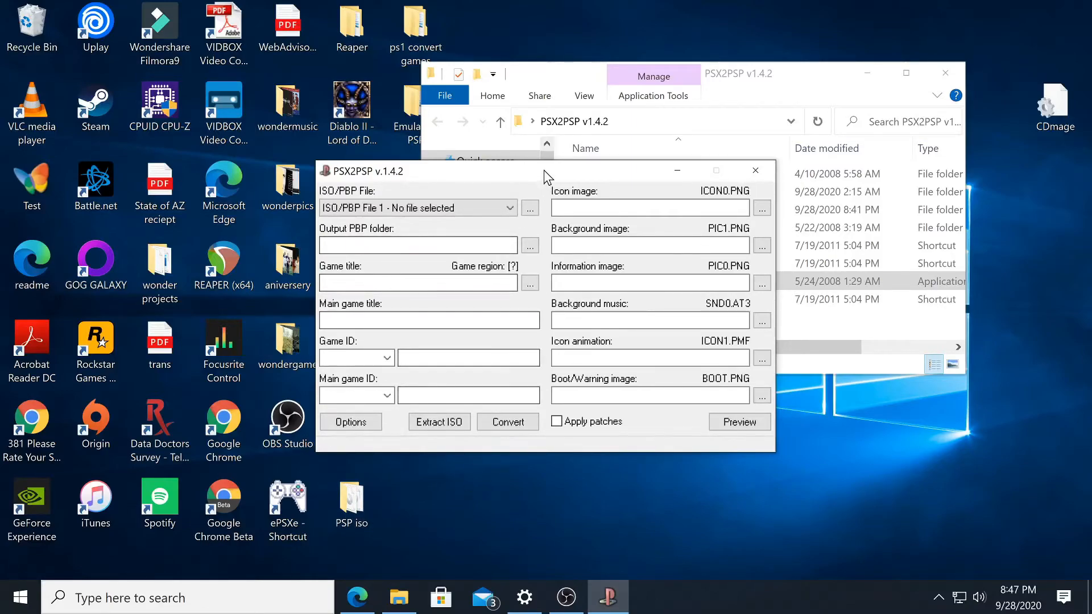
drag(544, 169, 675, 137)
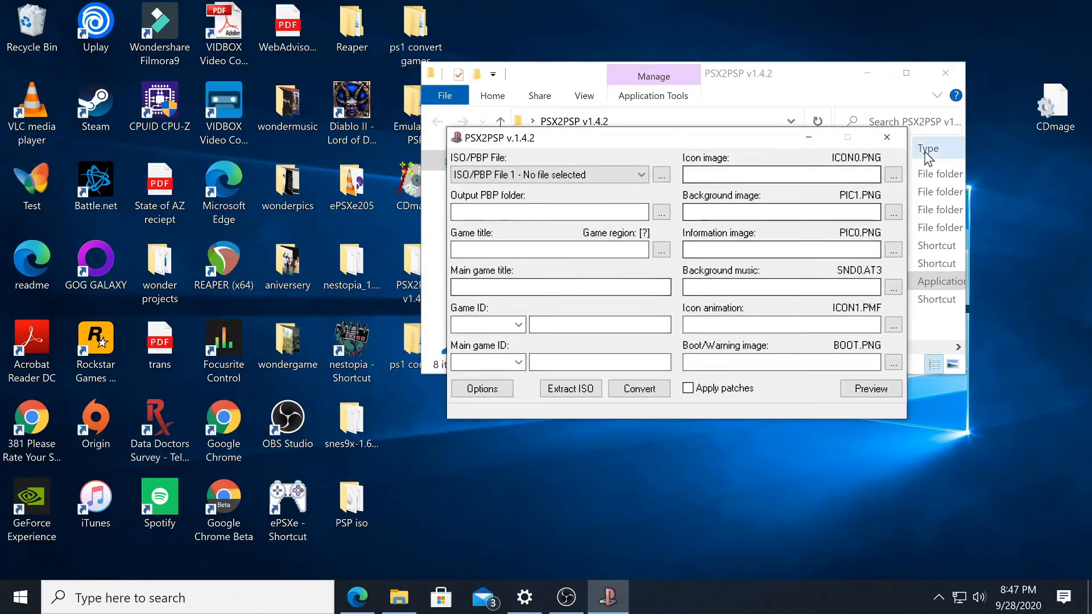
click(887, 137)
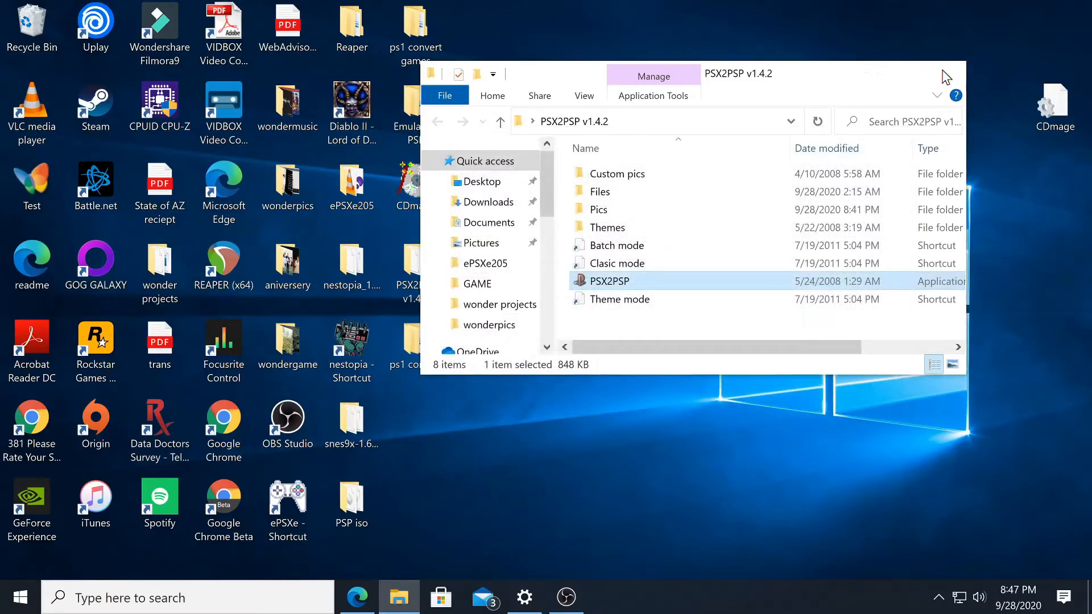
click(949, 74)
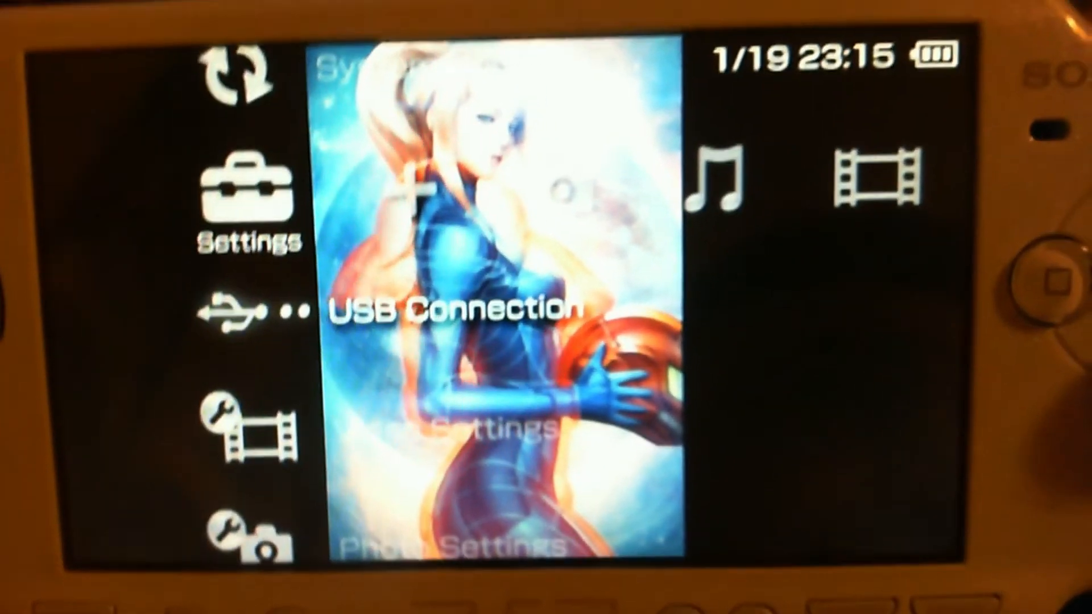
key(Right)
key(Right)
key(Right)
key(Right)
key(Right)
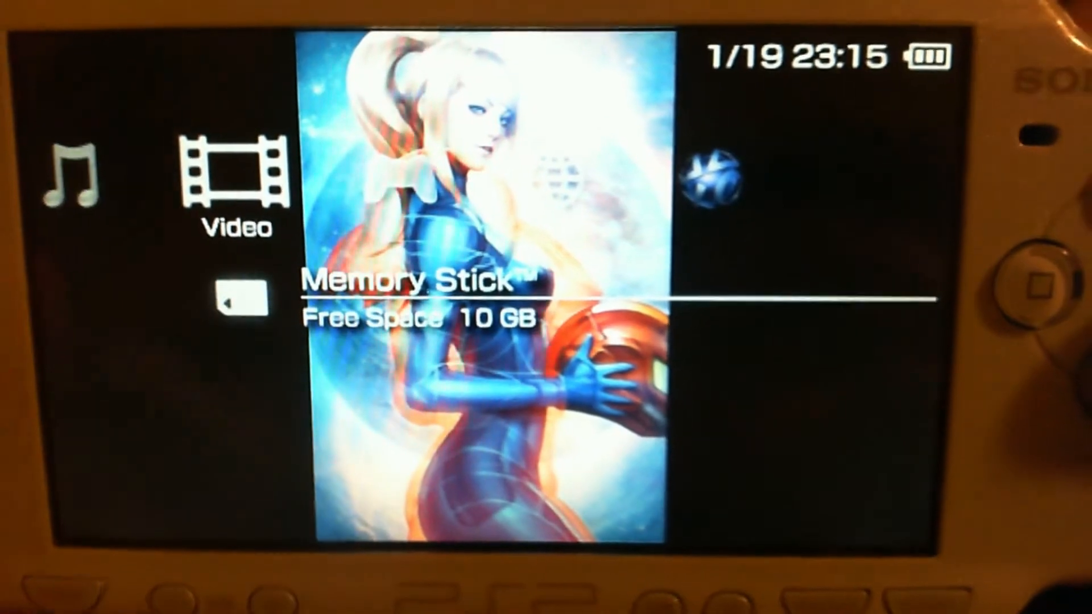
key(Right)
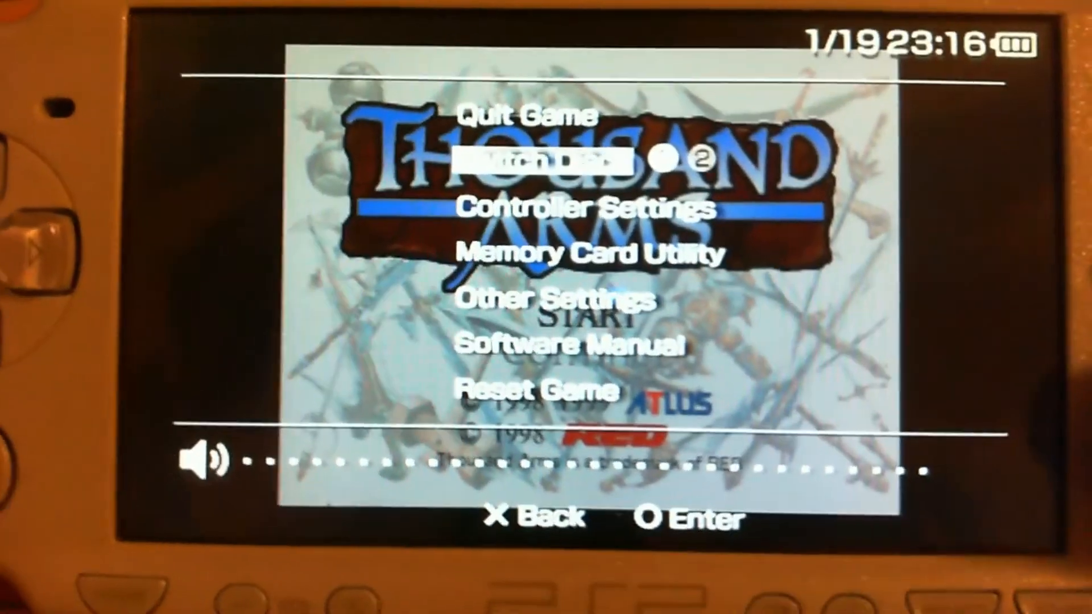
key(Escape)
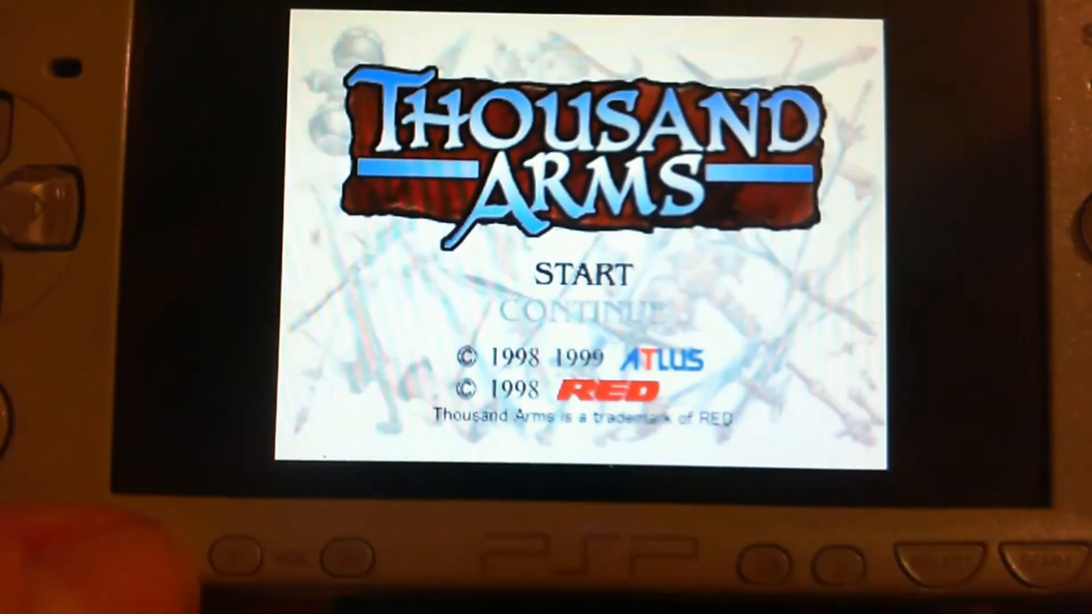
key(Home)
key(Return)
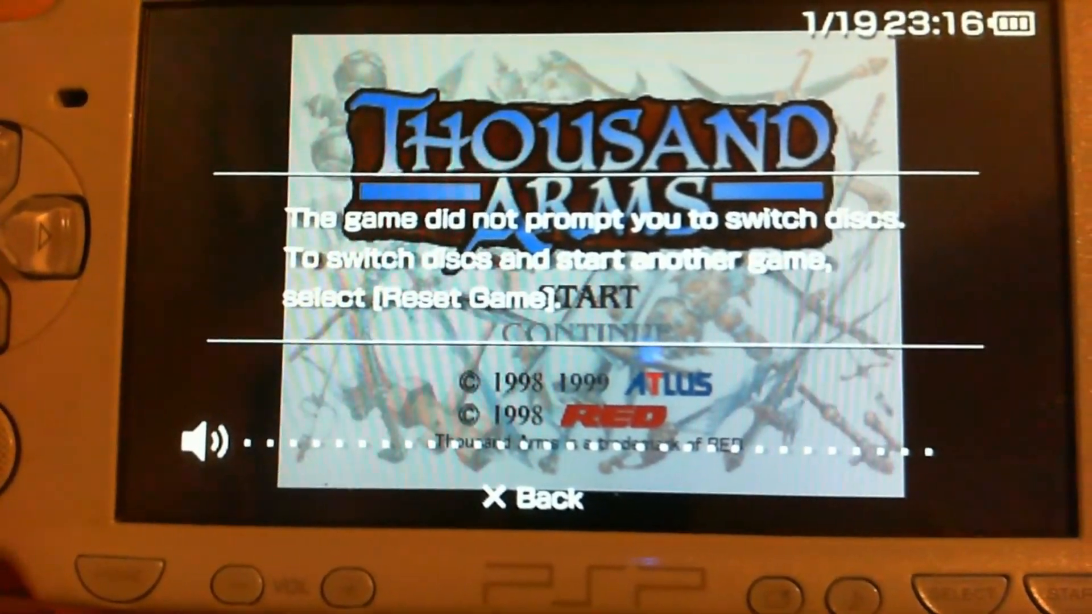
key(Escape)
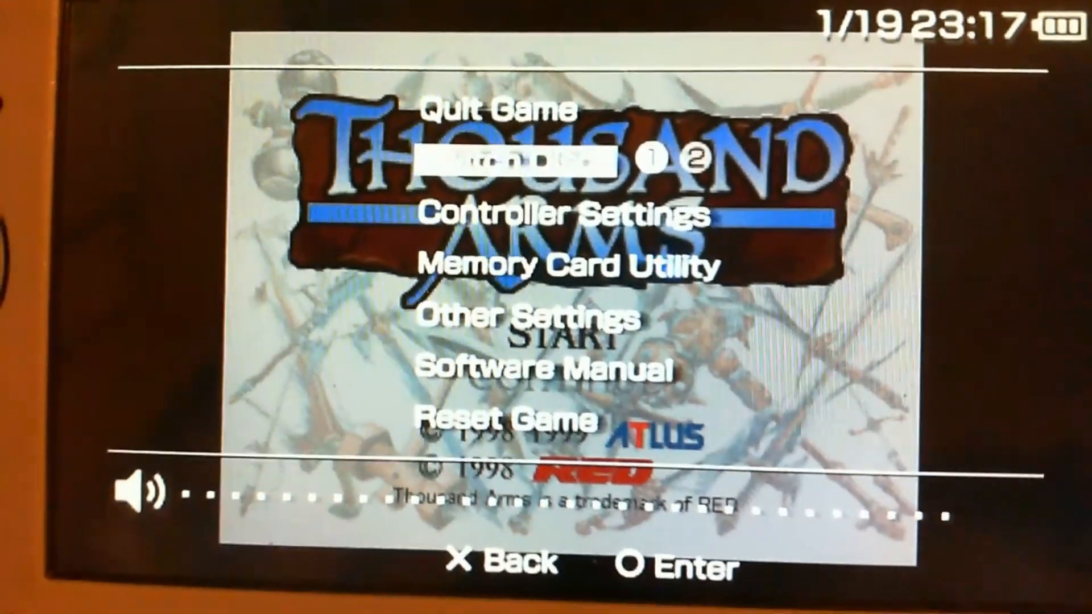
key(Down)
key(Down)
key(Down)
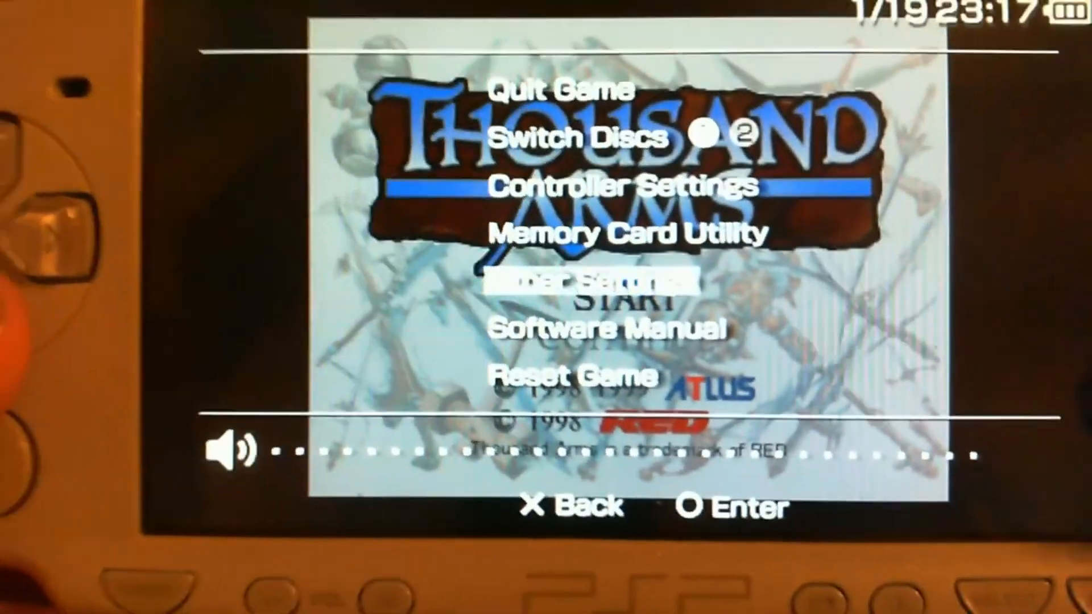
key(Escape)
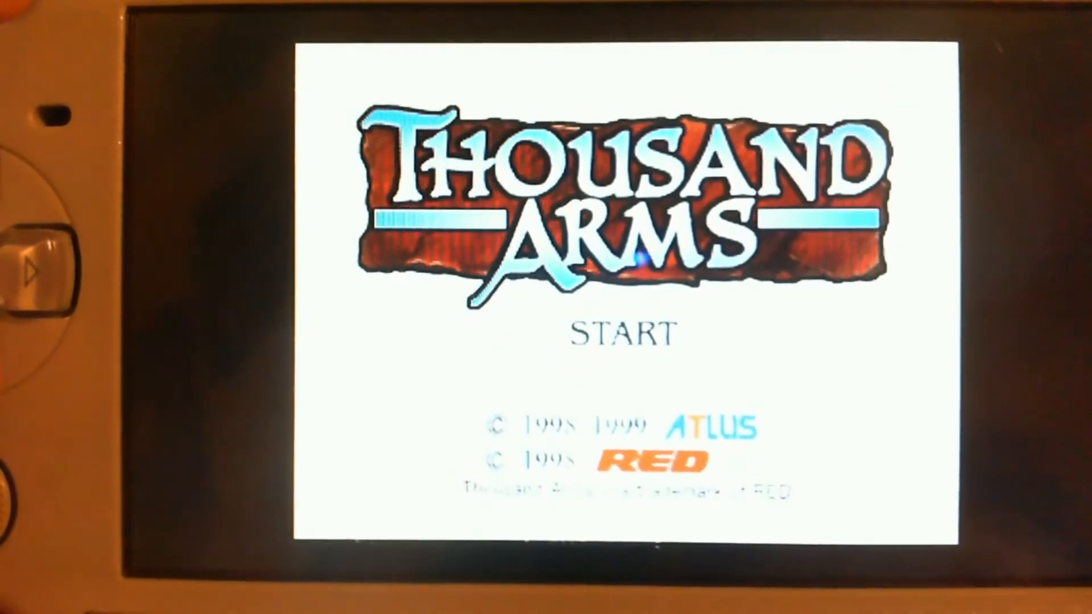